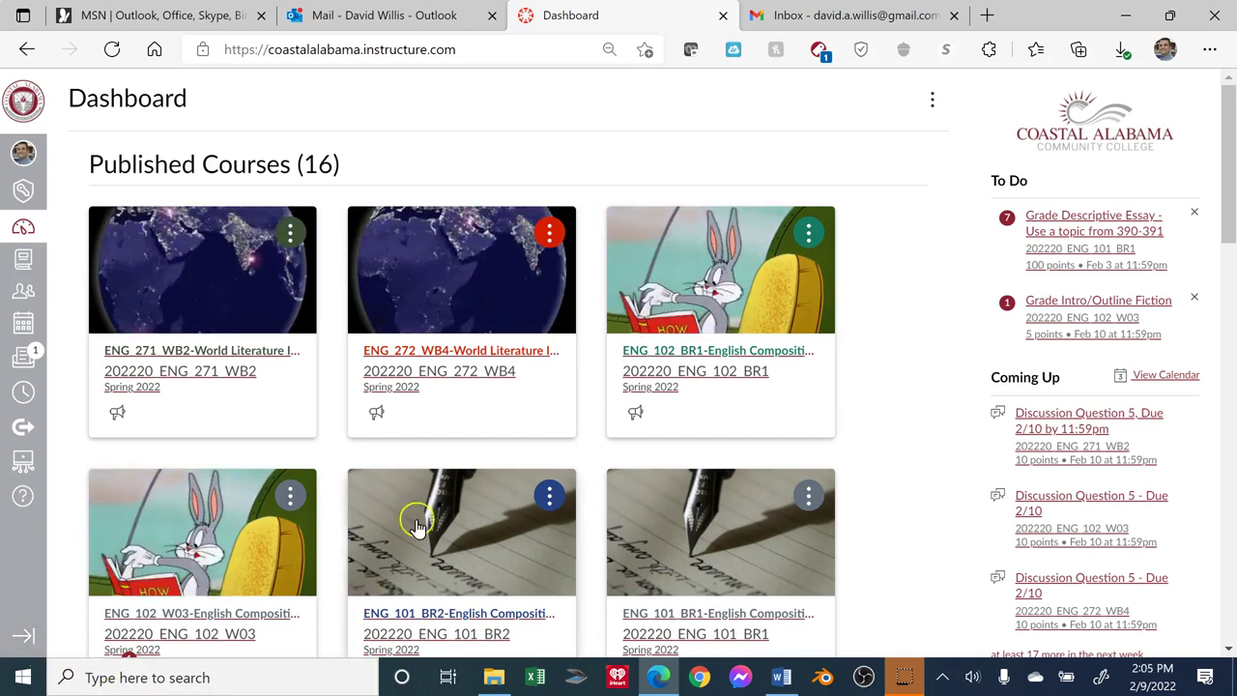
# - Browse the Canvas dashboard and look through the full Courses list, then close it
pyautogui.scroll(-2, 470, 470)
pyautogui.scroll(-3, 470, 470)
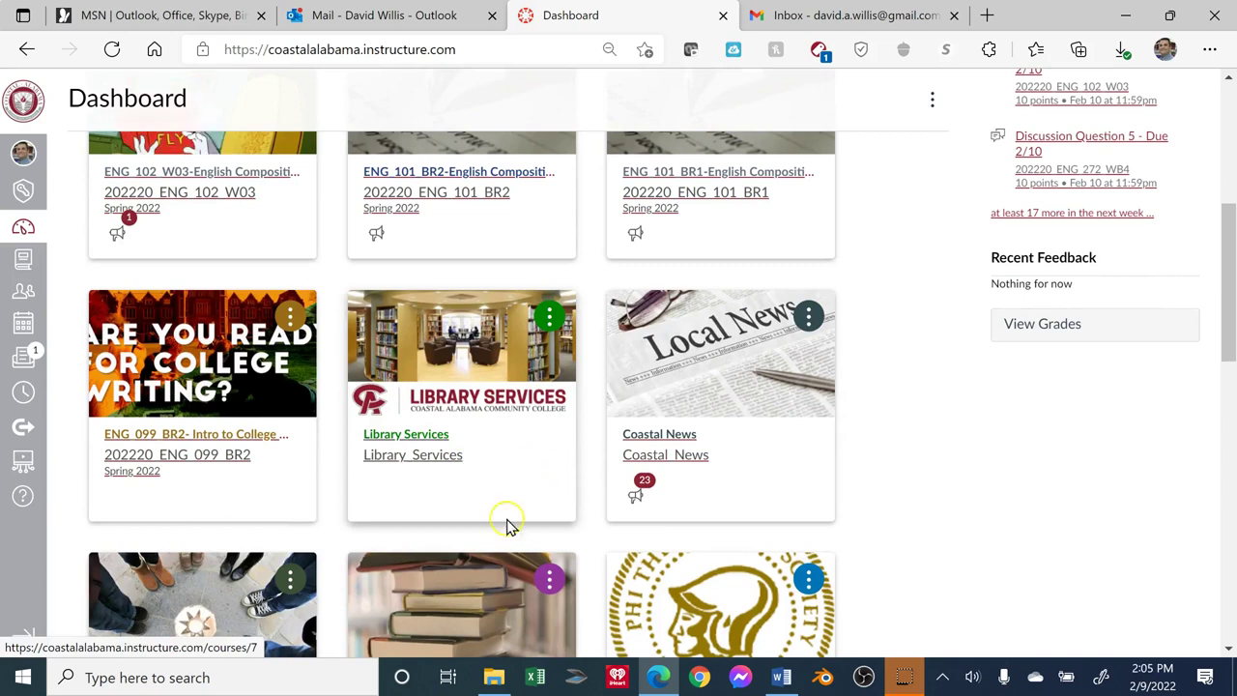
pyautogui.scroll(3, 819, 475)
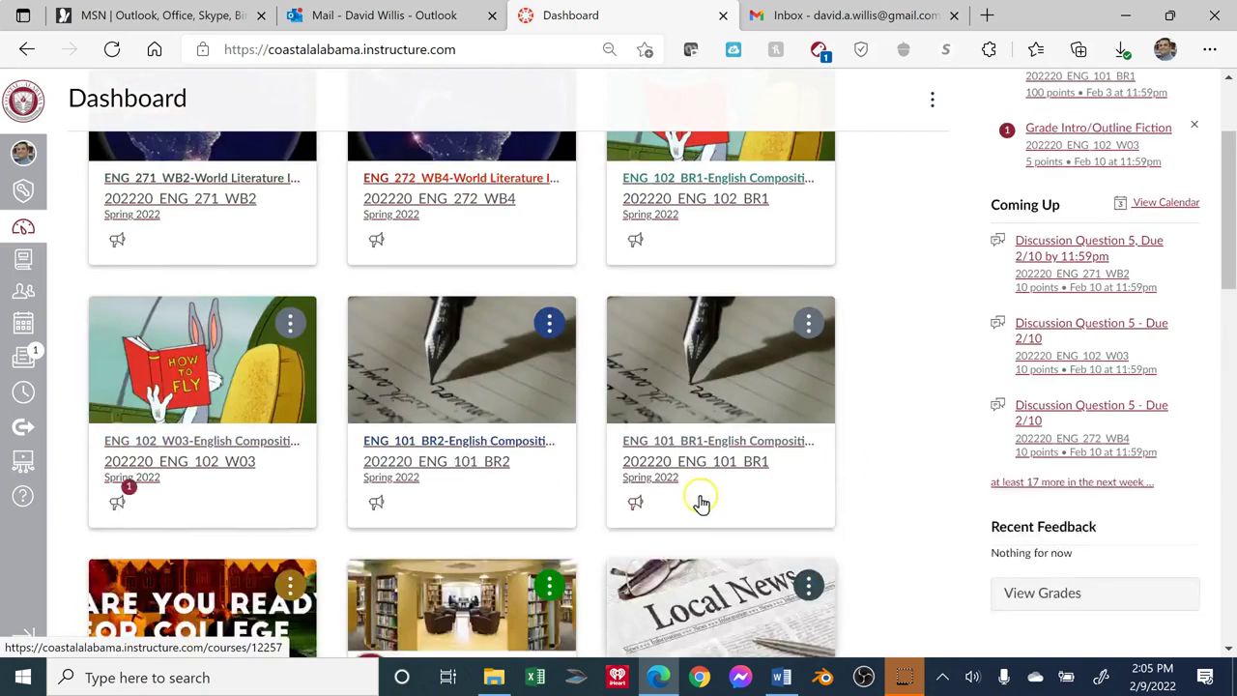
pyautogui.scroll(2, 822, 475)
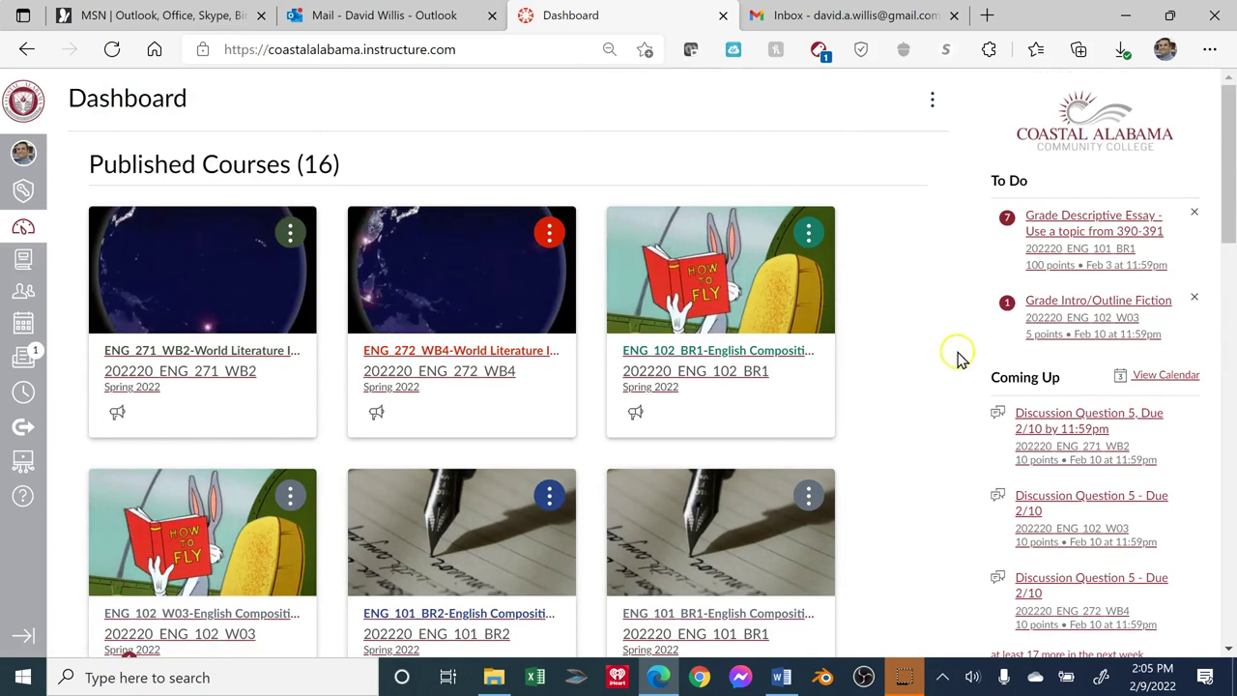
pyautogui.scroll(-3, 966, 425)
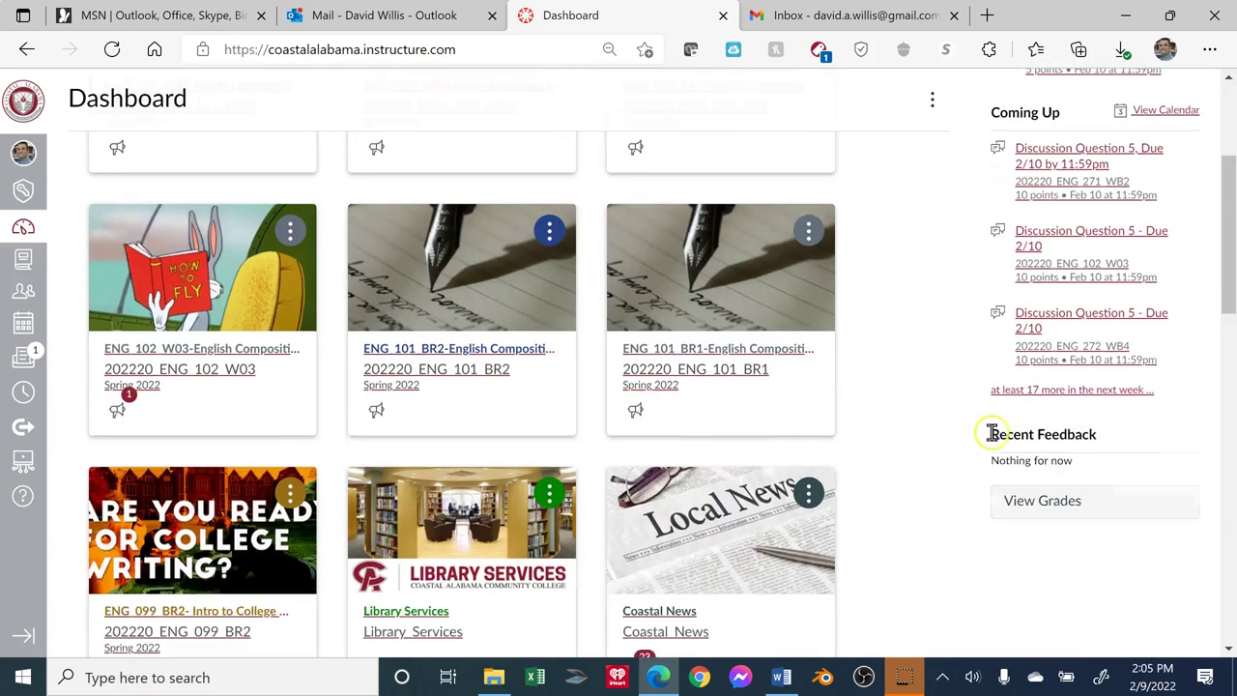
pyautogui.scroll(-3, 964, 415)
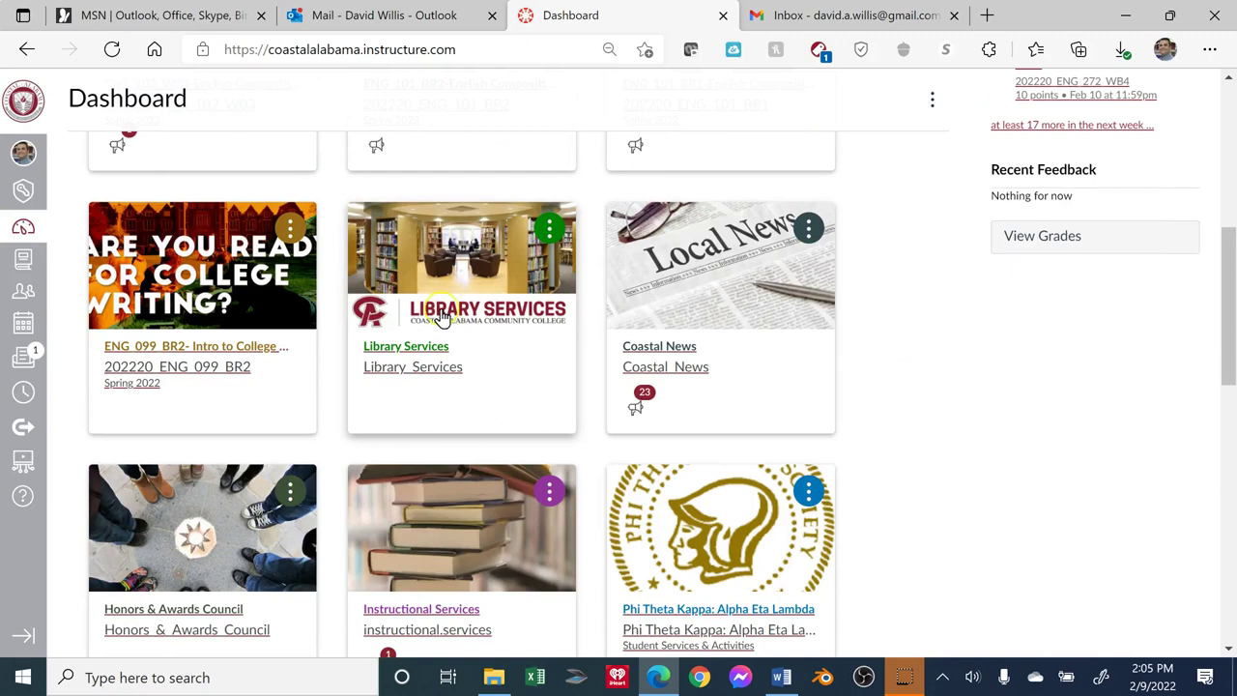
pyautogui.click(16, 263)
pyautogui.scroll(-2, 155, 247)
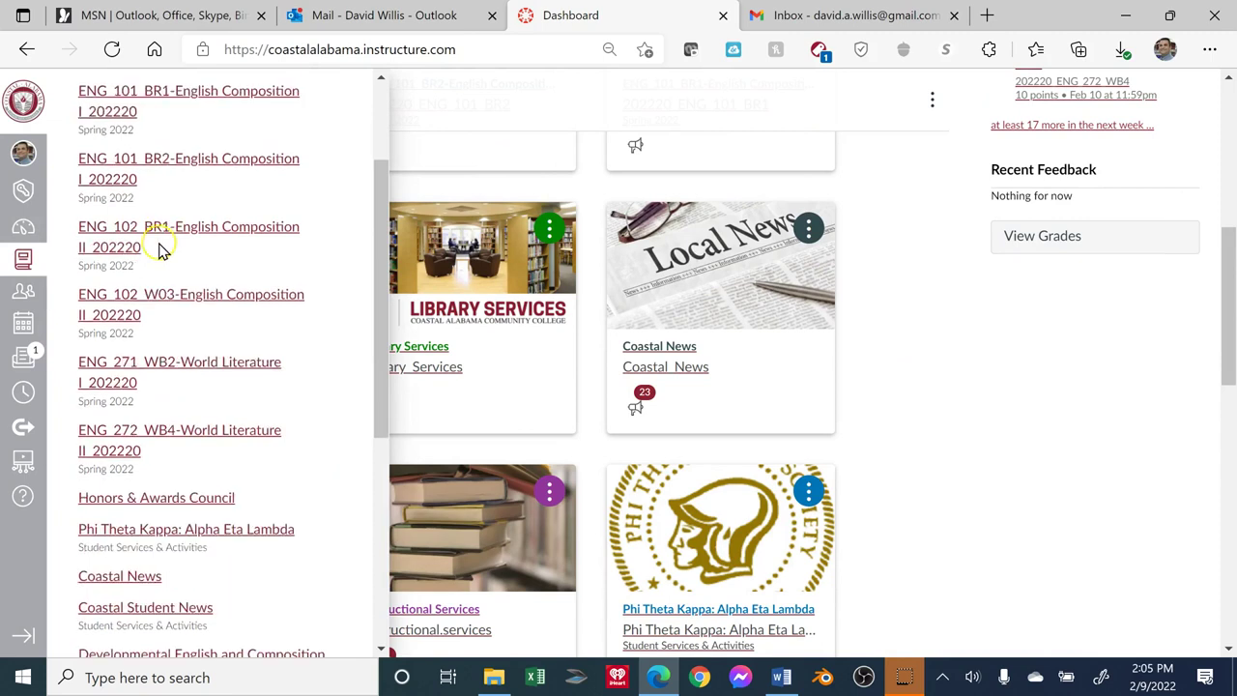
pyautogui.scroll(-4, 161, 243)
pyautogui.scroll(-1, 160, 251)
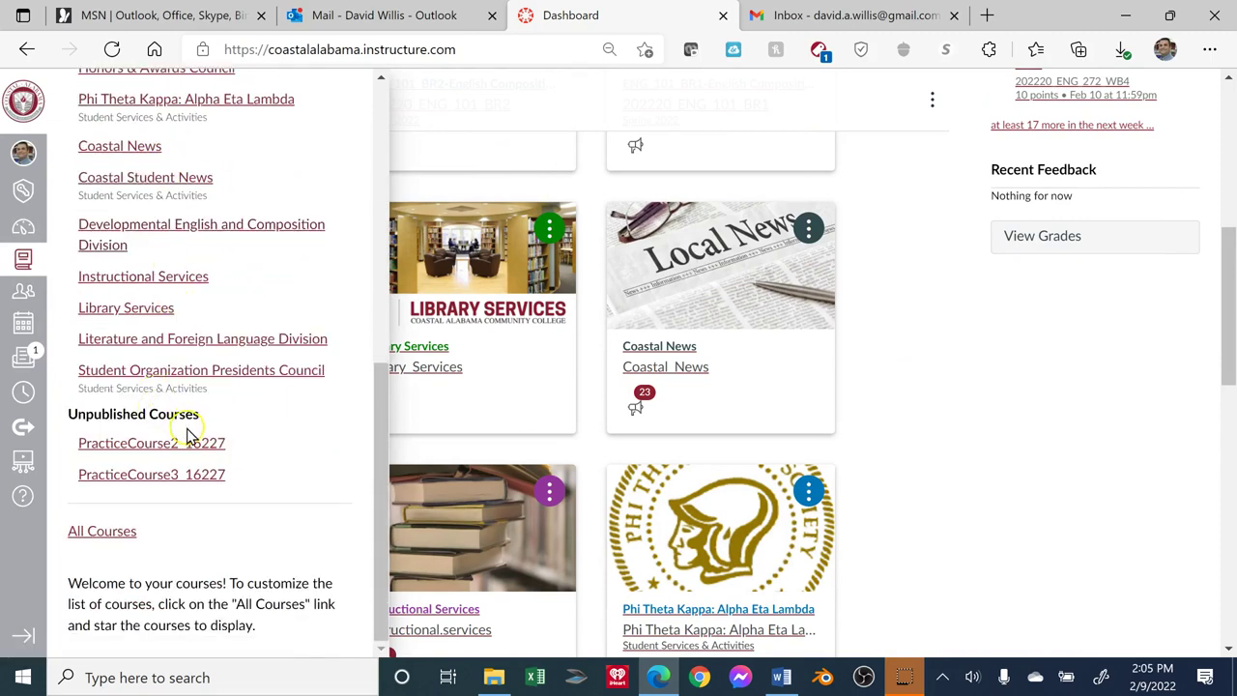
pyautogui.scroll(1, 271, 406)
pyautogui.scroll(1, 194, 444)
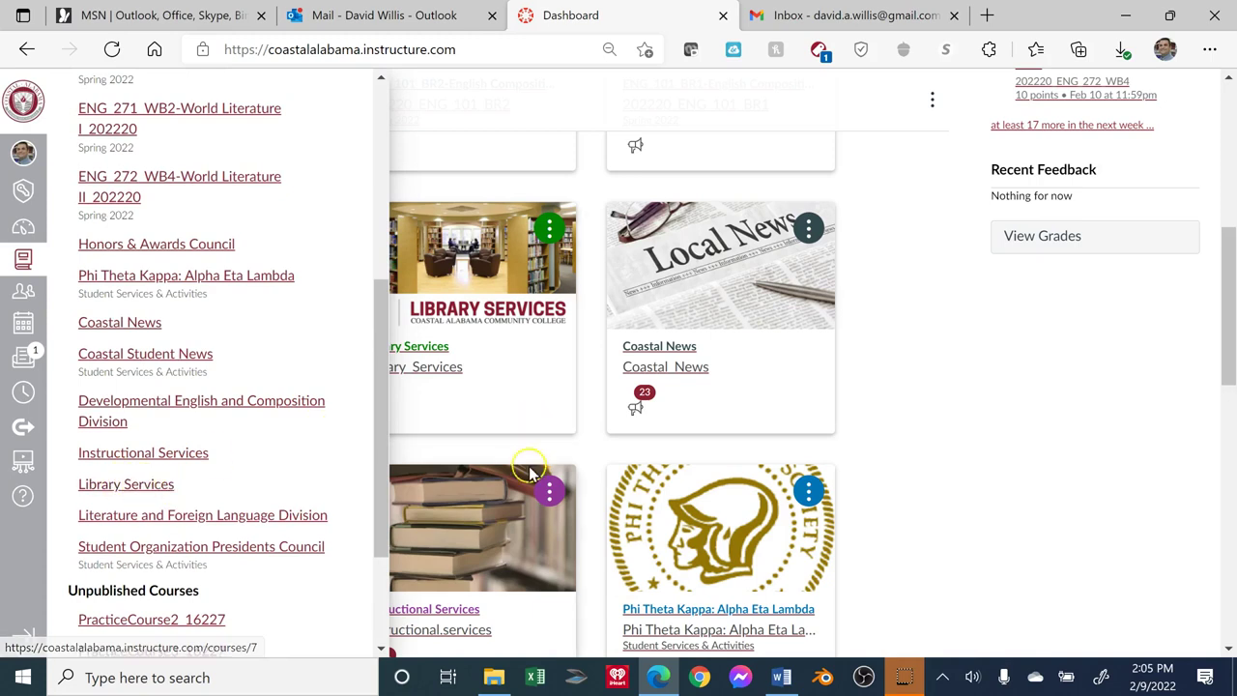
pyautogui.click(497, 404)
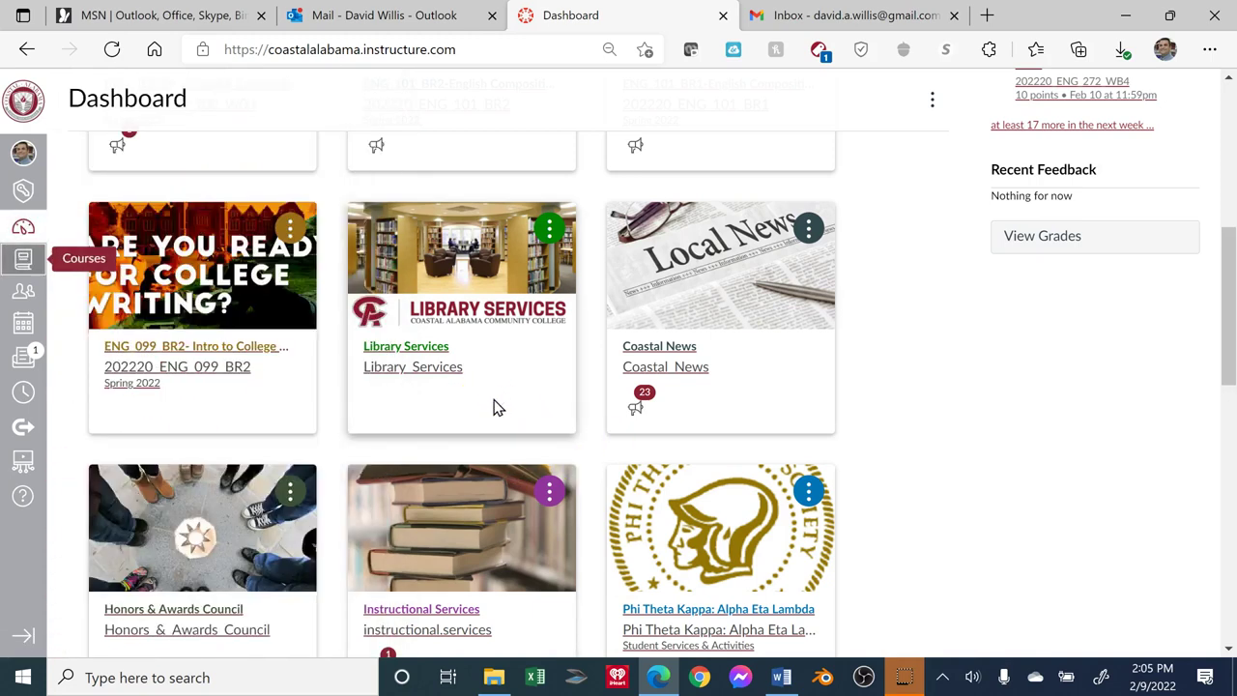
# - Open the Library Services course and follow its Alabama Virtual Library link under Research Tools
pyautogui.click(422, 362)
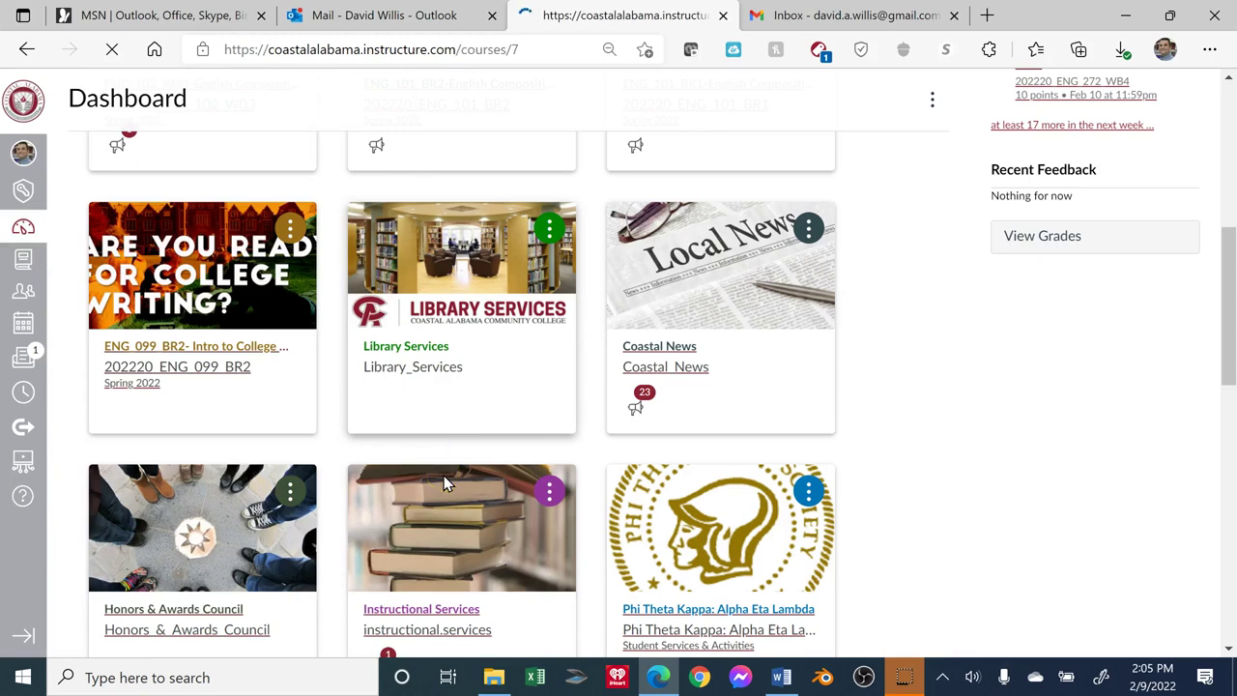
pyautogui.click(440, 358)
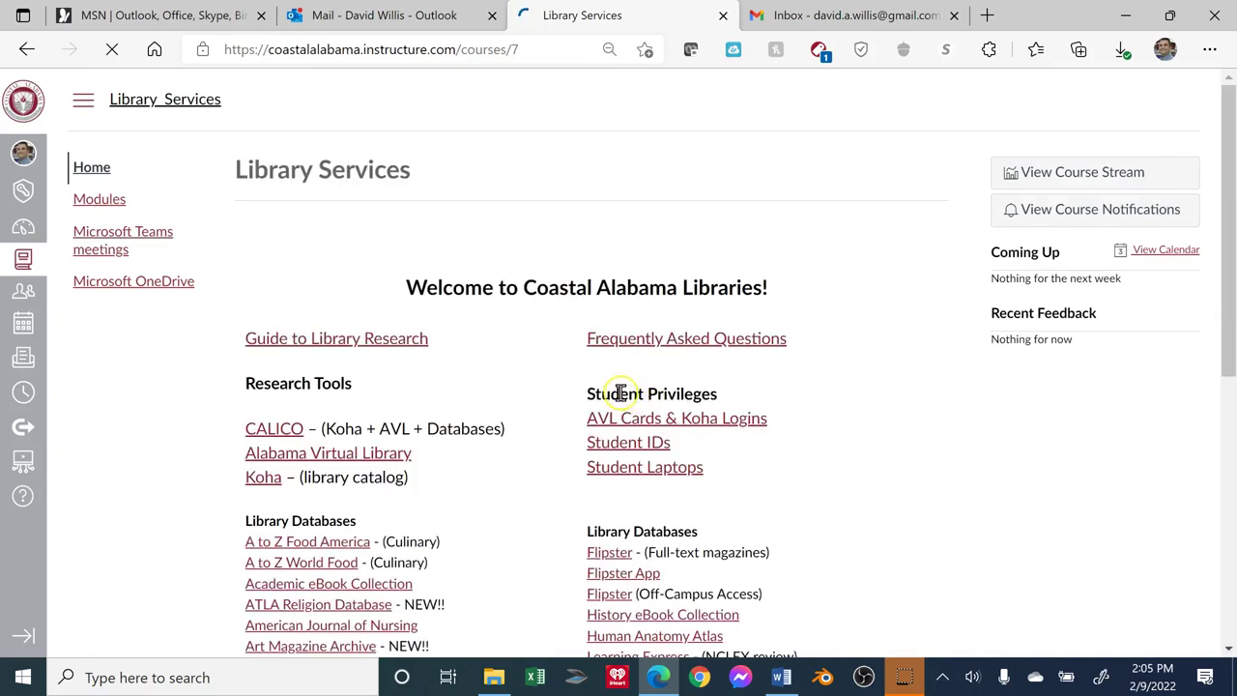
pyautogui.scroll(-1, 550, 381)
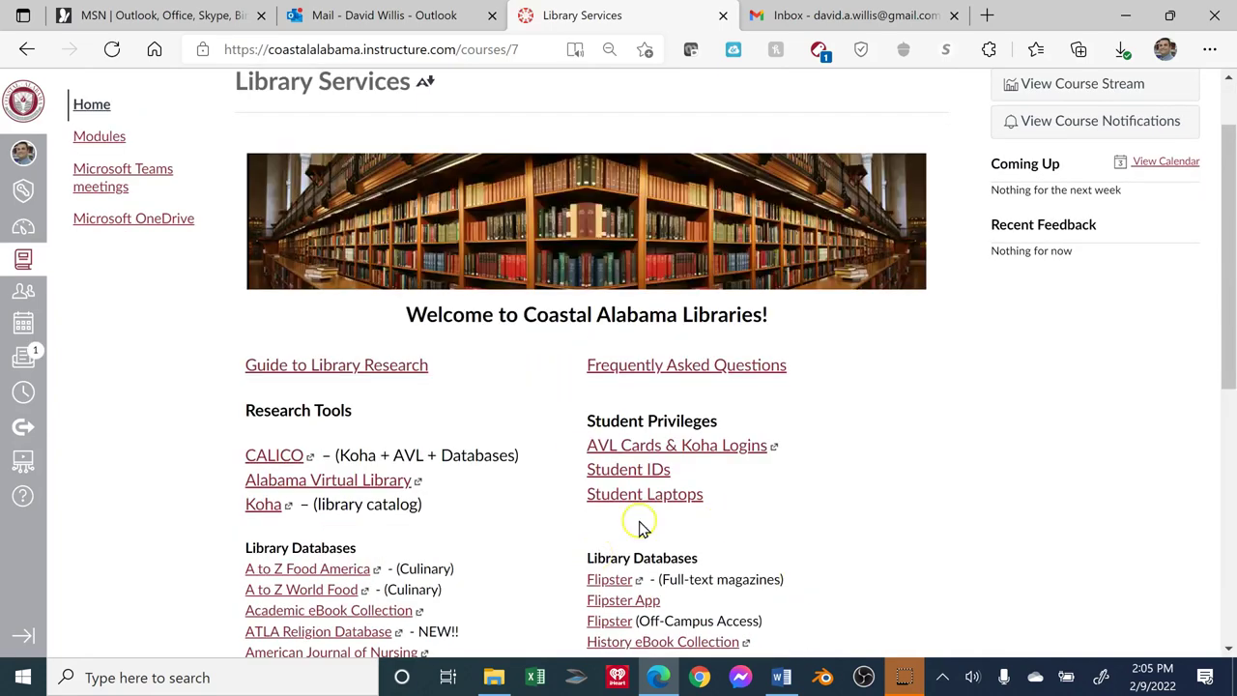
pyautogui.scroll(-1, 368, 516)
pyautogui.click(304, 400)
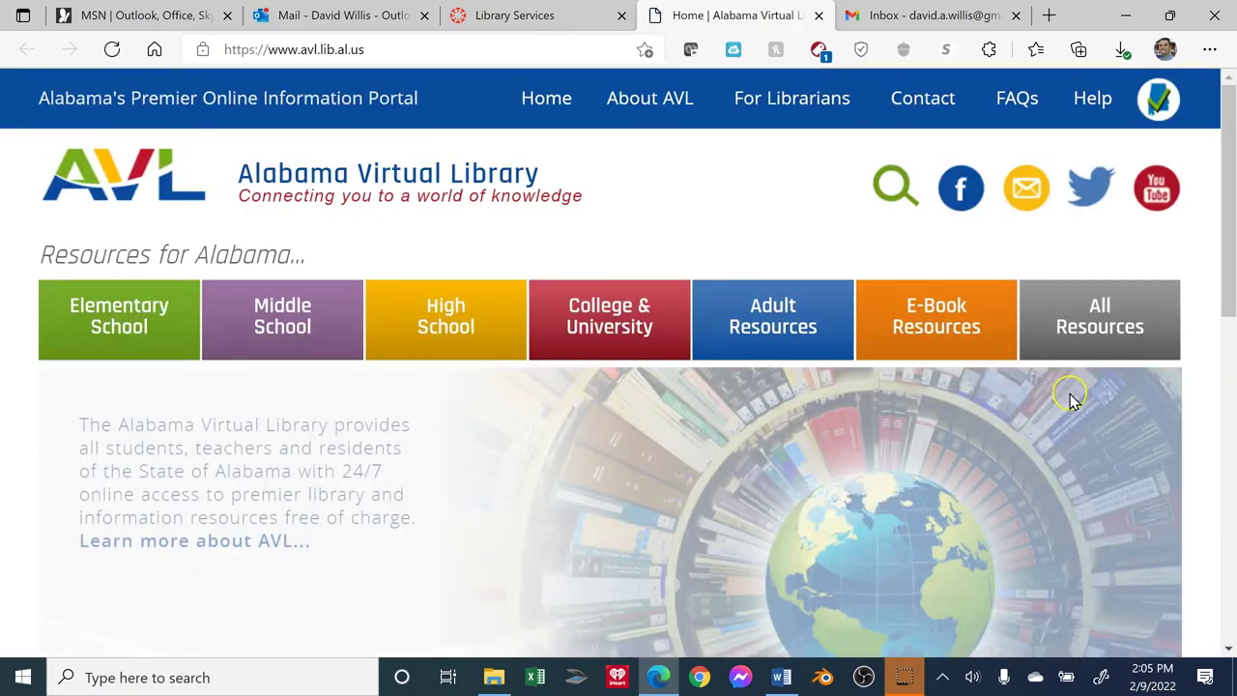
# - Show the Alabama Virtual Library's All Resources list and browse the resource tiles
pyautogui.click(1063, 368)
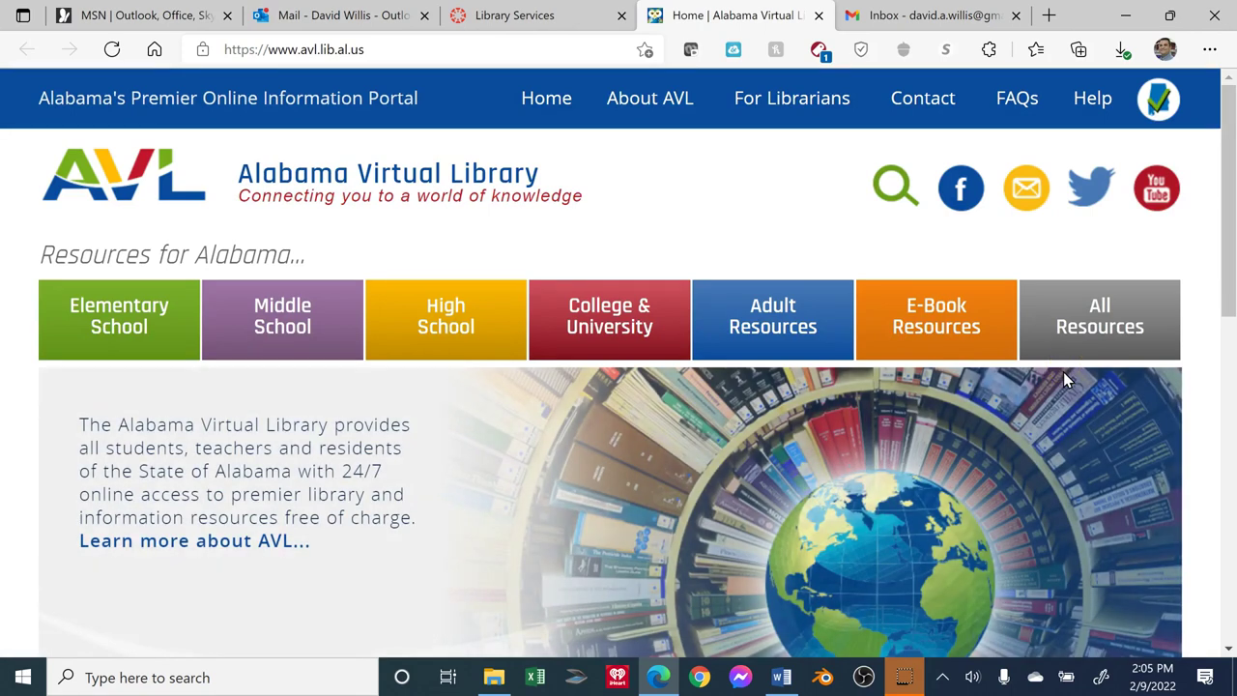
pyautogui.click(1078, 341)
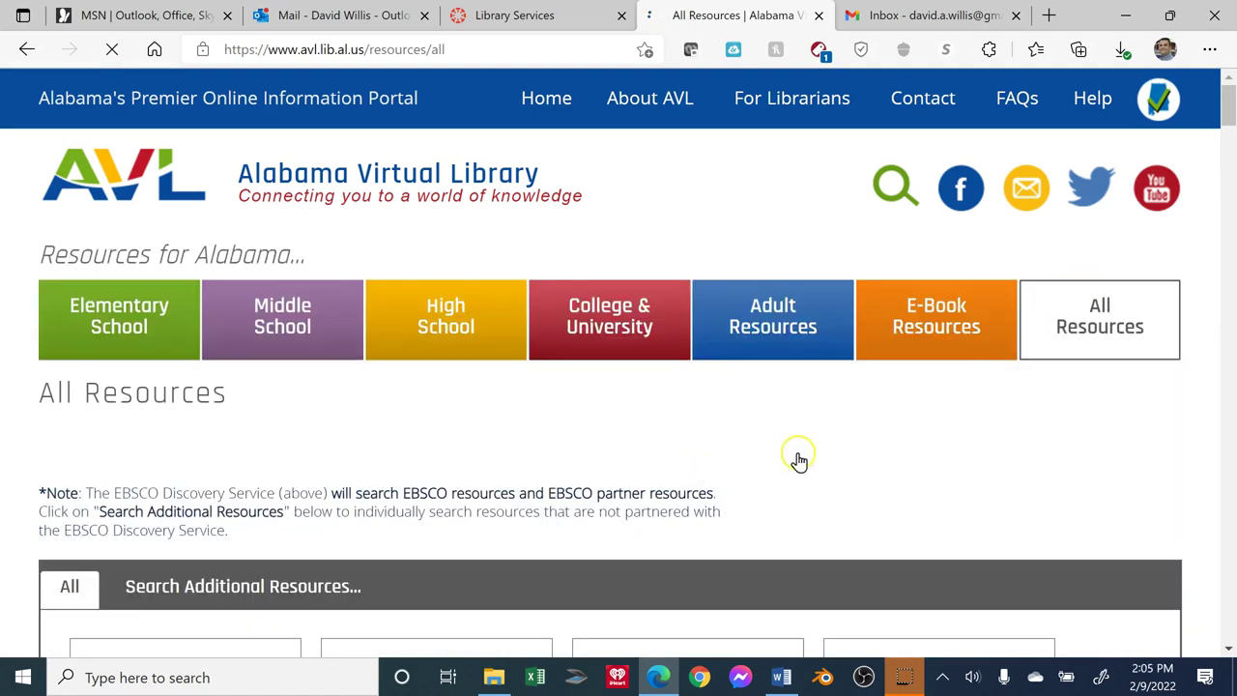
pyautogui.scroll(-2, 600, 509)
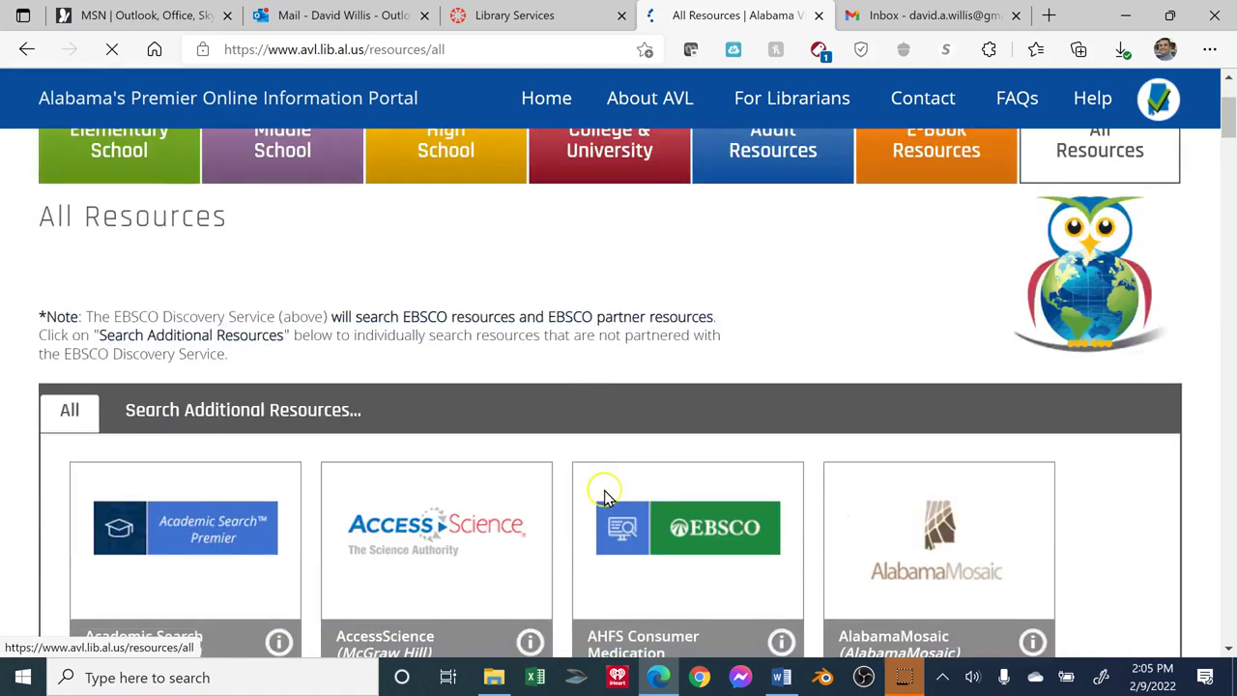
pyautogui.scroll(-2, 396, 475)
pyautogui.scroll(-3, 602, 326)
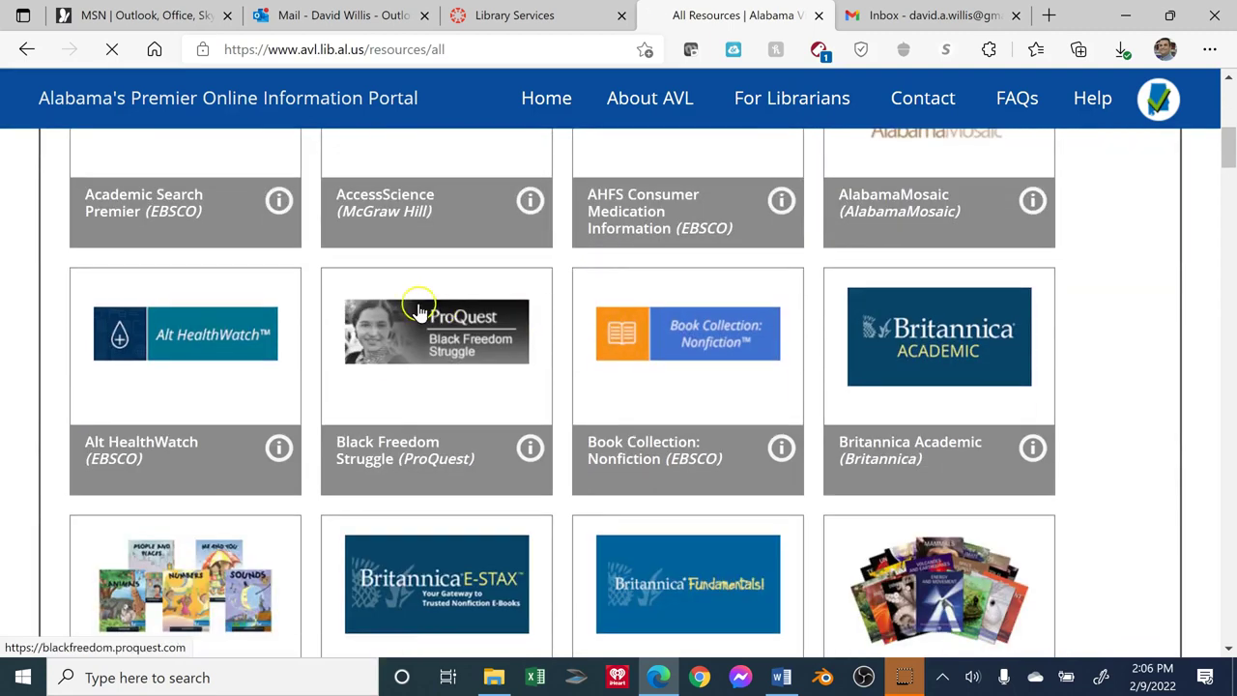
pyautogui.scroll(-1, 988, 494)
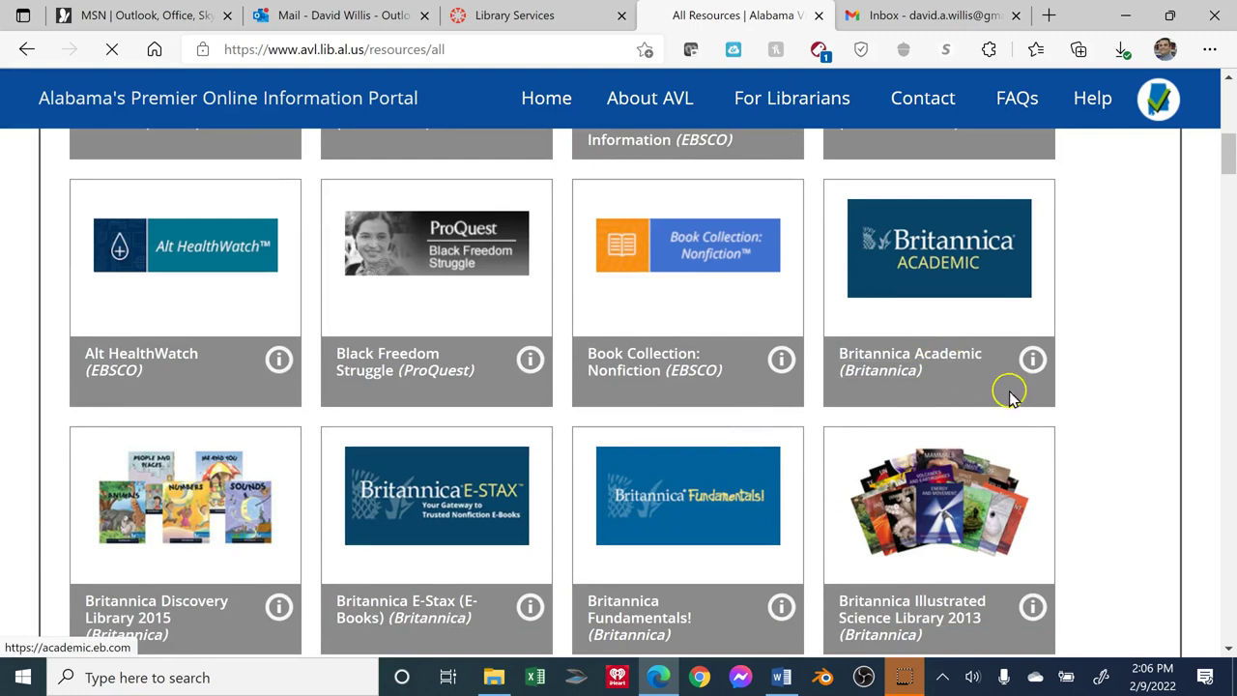
pyautogui.scroll(3, 787, 455)
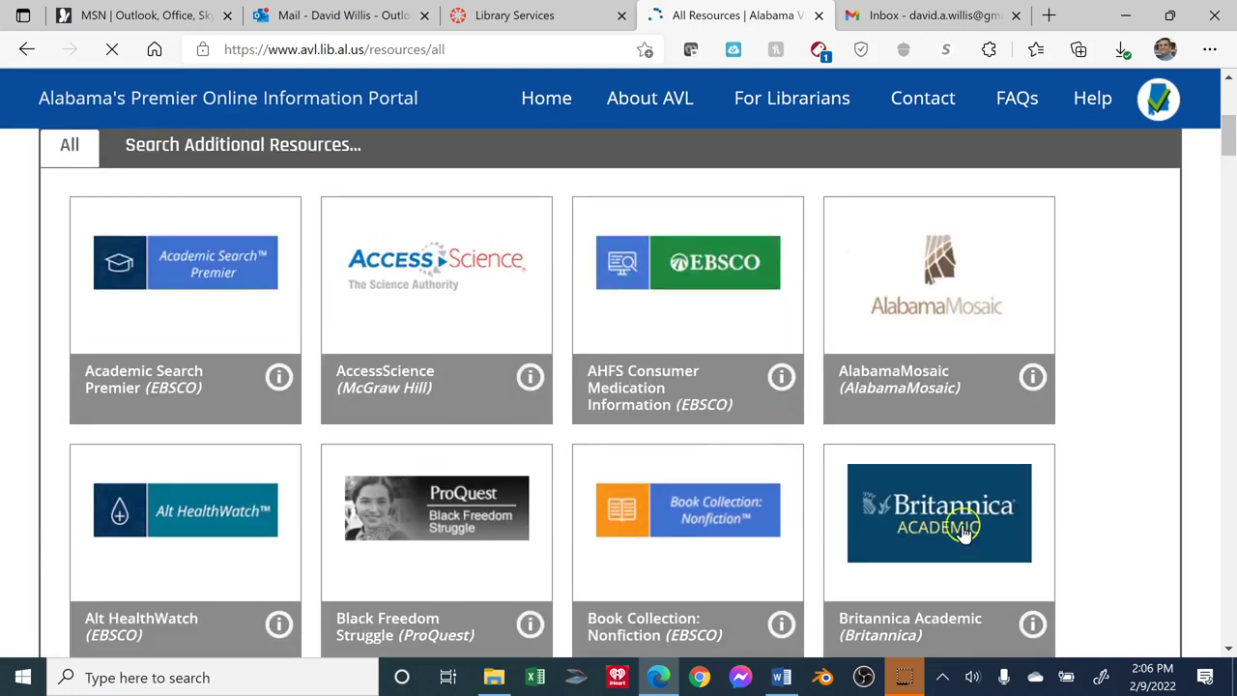
pyautogui.scroll(4, 957, 537)
pyautogui.scroll(-1, 168, 437)
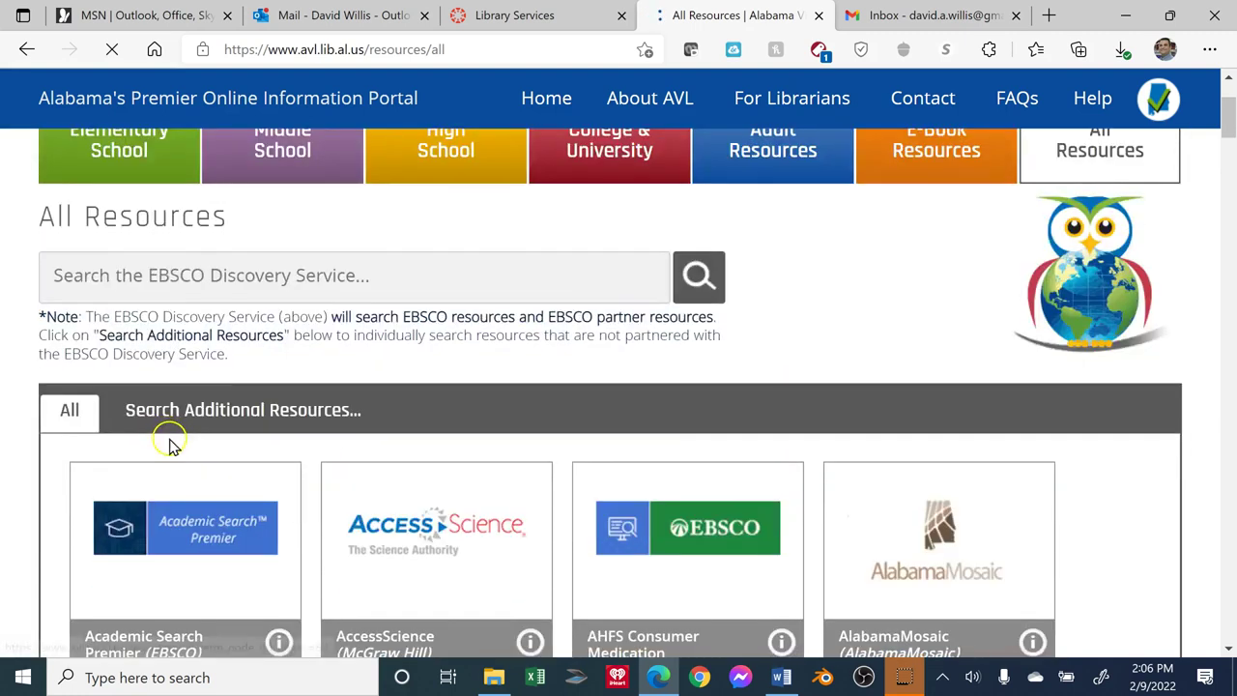
pyautogui.scroll(-4, 168, 441)
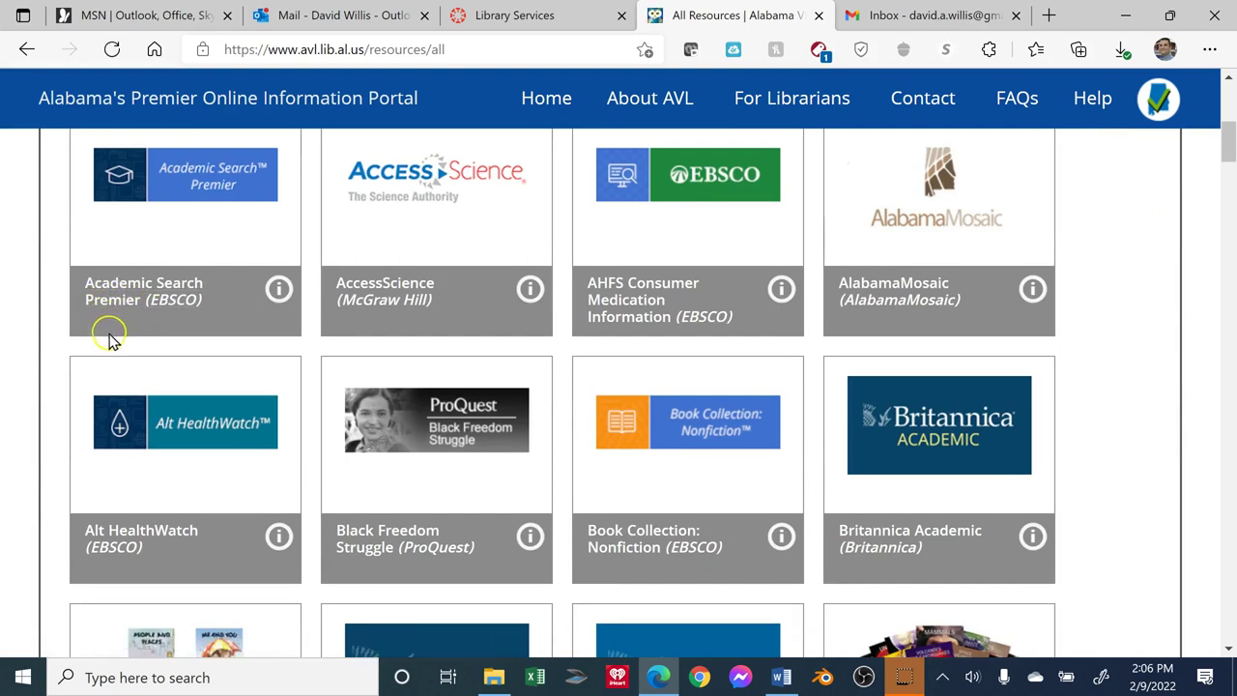
# - Scroll further through the resource tiles to locate Gale Literature
pyautogui.scroll(-4, 109, 336)
pyautogui.scroll(-3, 114, 342)
pyautogui.scroll(-3, 126, 344)
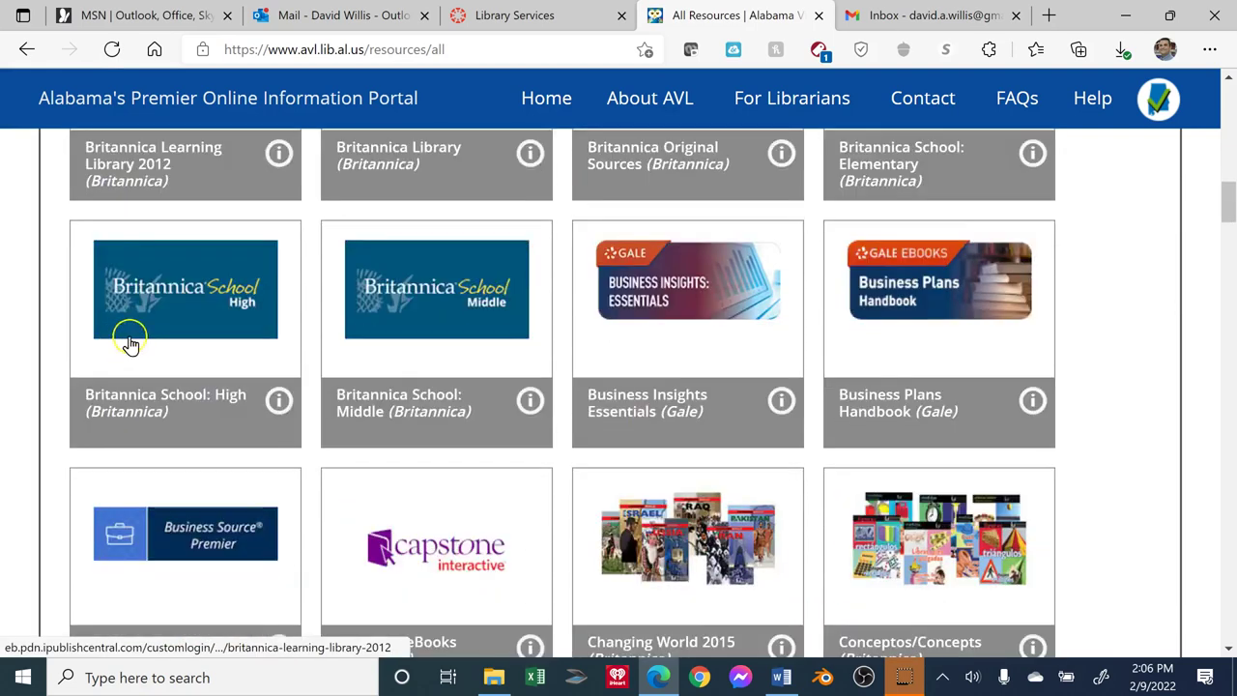
pyautogui.scroll(-3, 133, 339)
pyautogui.scroll(-6, 144, 339)
pyautogui.scroll(-3, 152, 344)
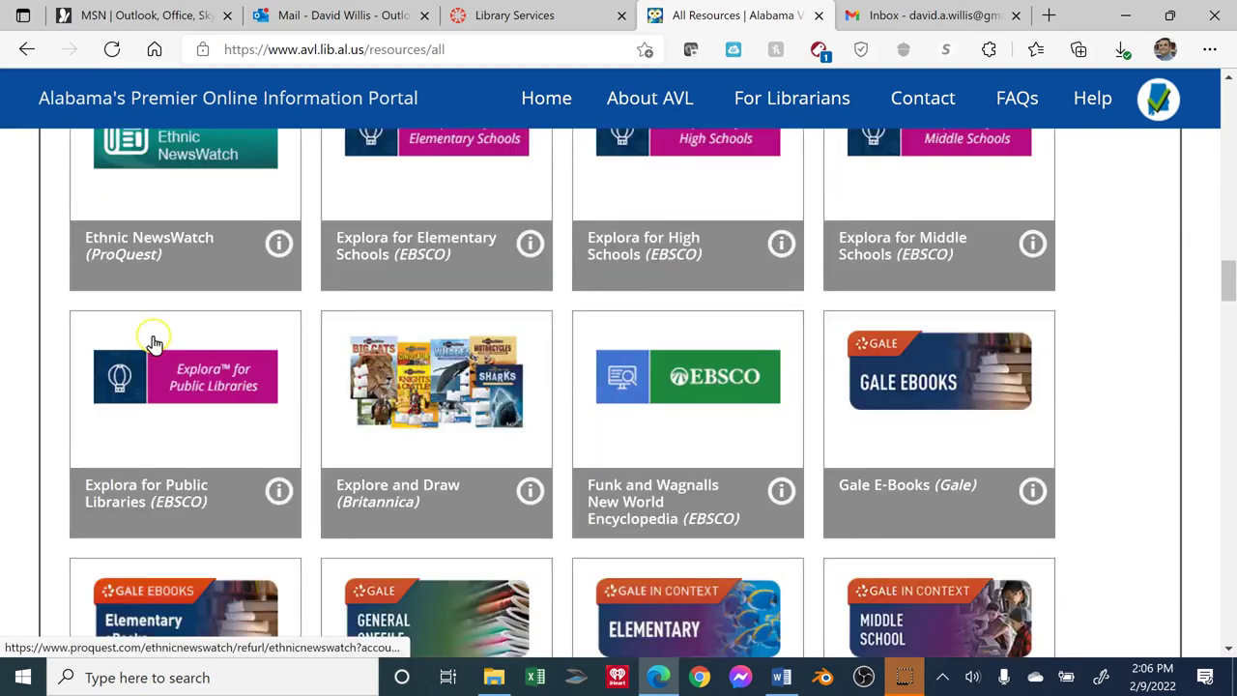
pyautogui.scroll(-4, 153, 343)
pyautogui.scroll(-1, 154, 353)
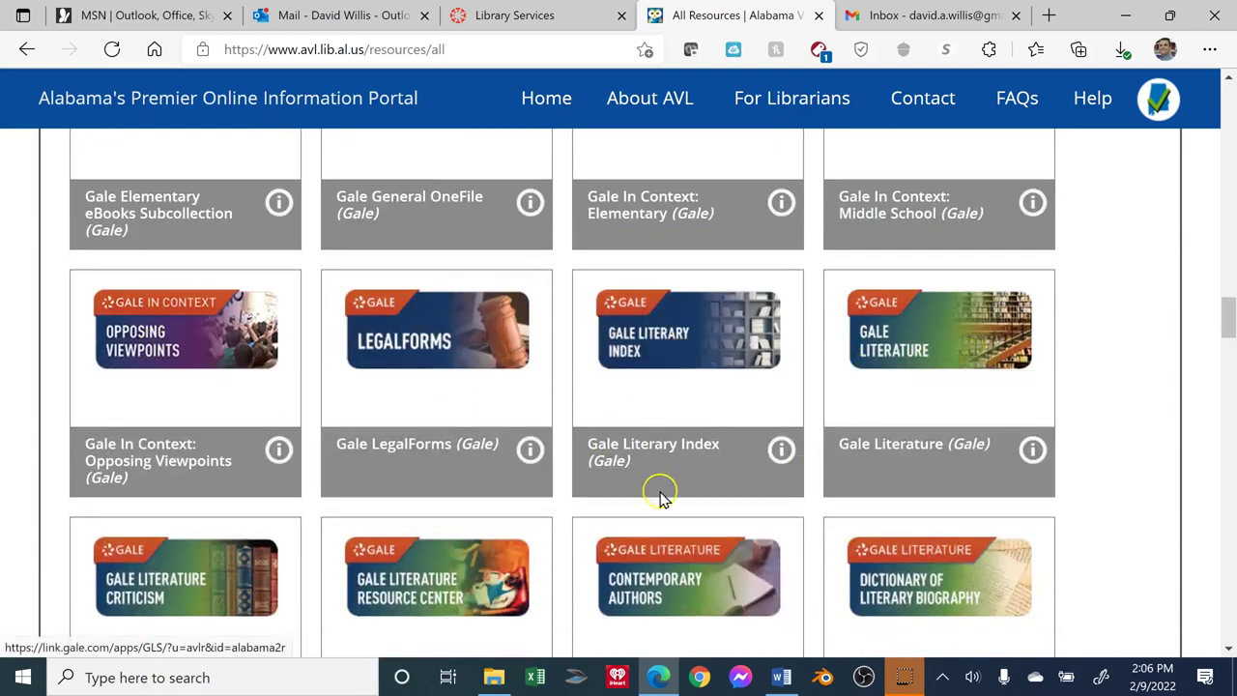
pyautogui.scroll(-3, 618, 474)
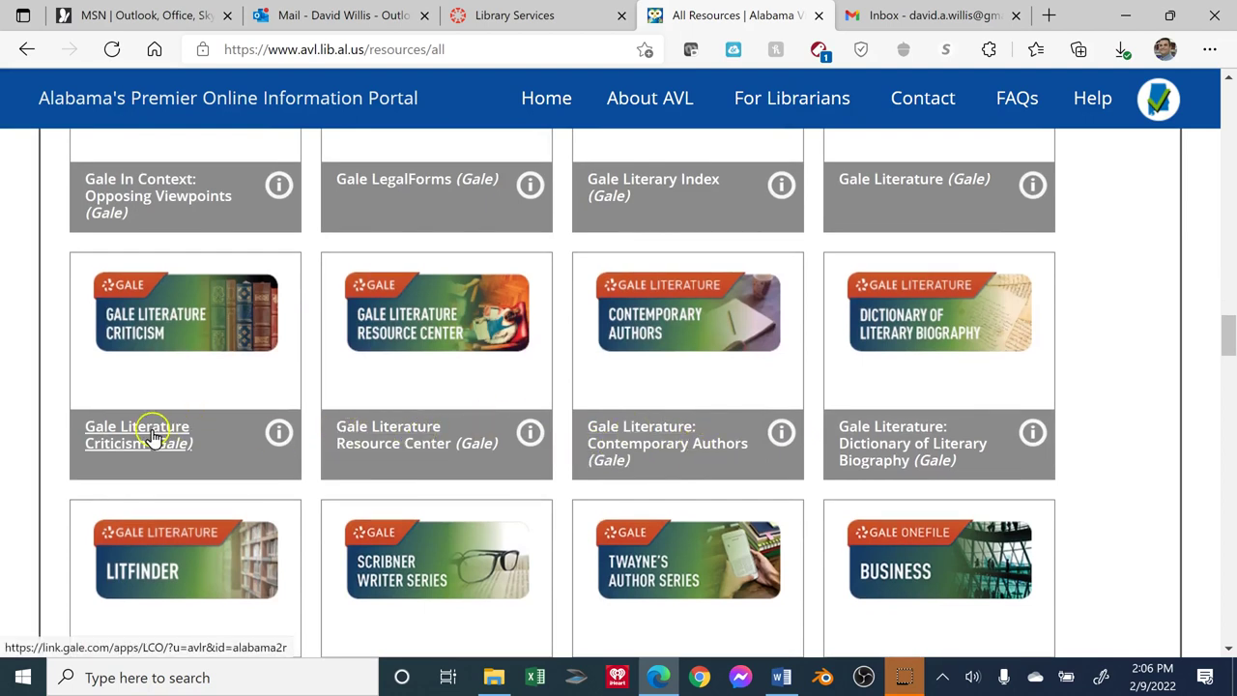
pyautogui.scroll(-2, 933, 450)
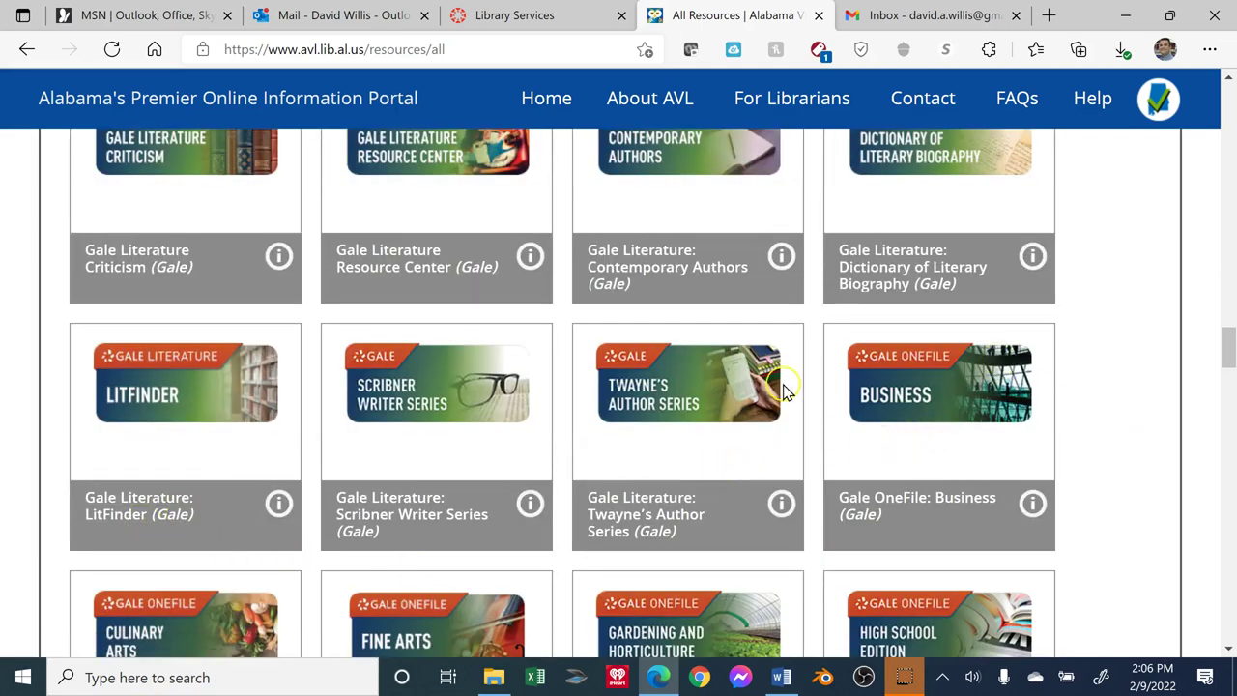
pyautogui.scroll(3, 783, 389)
pyautogui.scroll(1, 783, 397)
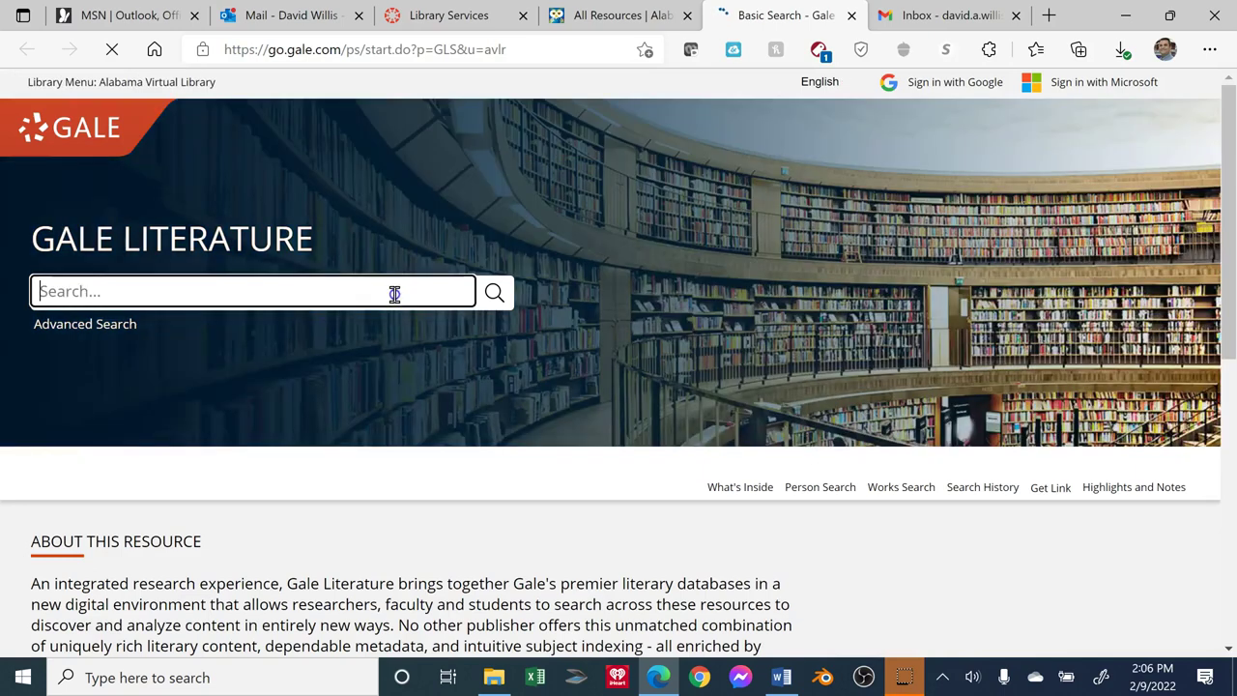
# - Search Gale Literature for 'Hills Like White Elephants (Short story)'
pyautogui.click(403, 417)
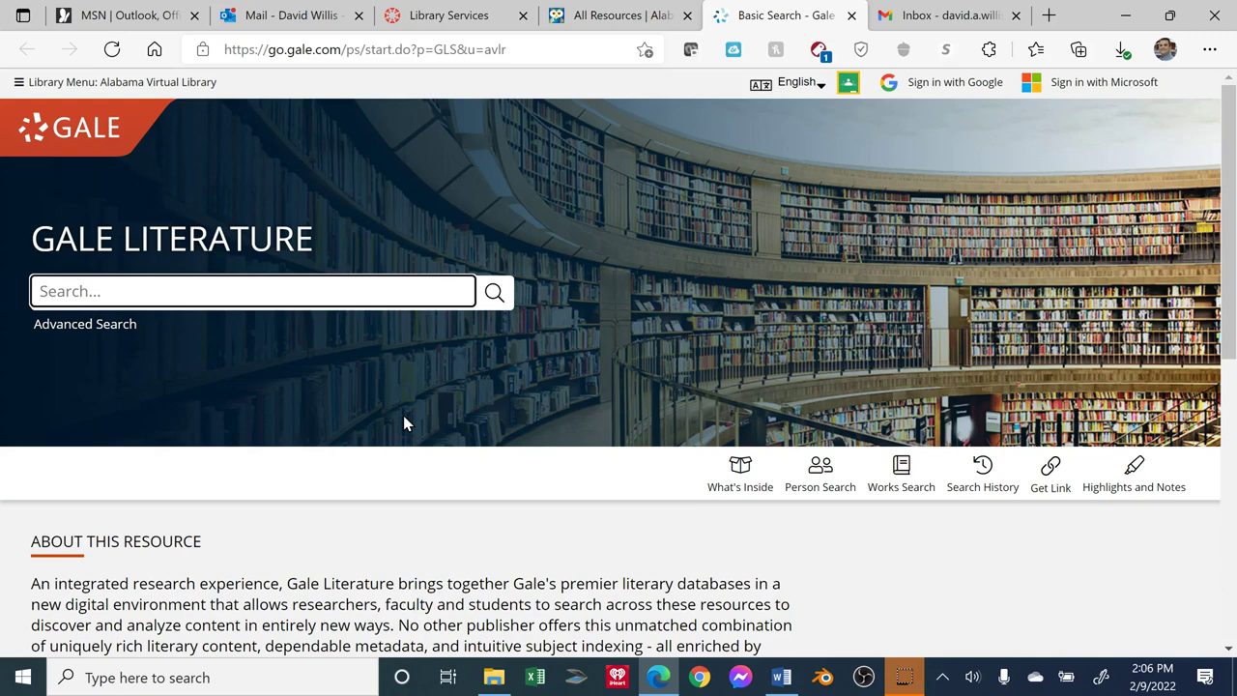
pyautogui.write('Hills')
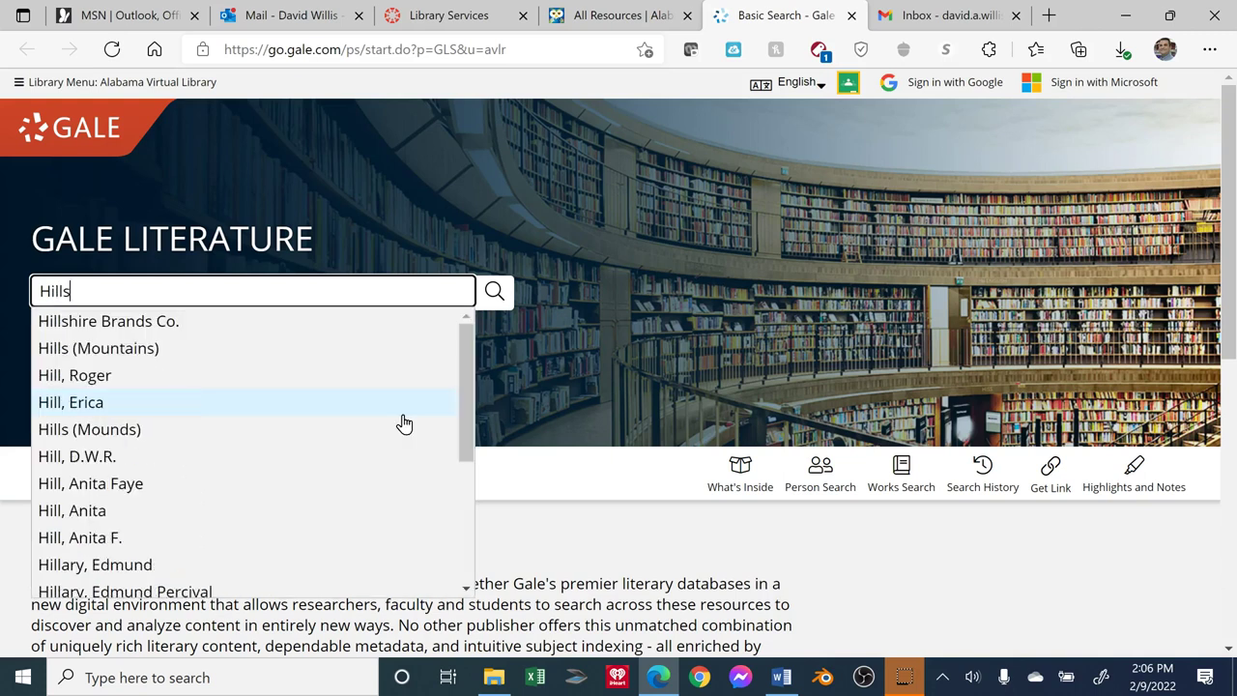
pyautogui.write(' Like ')
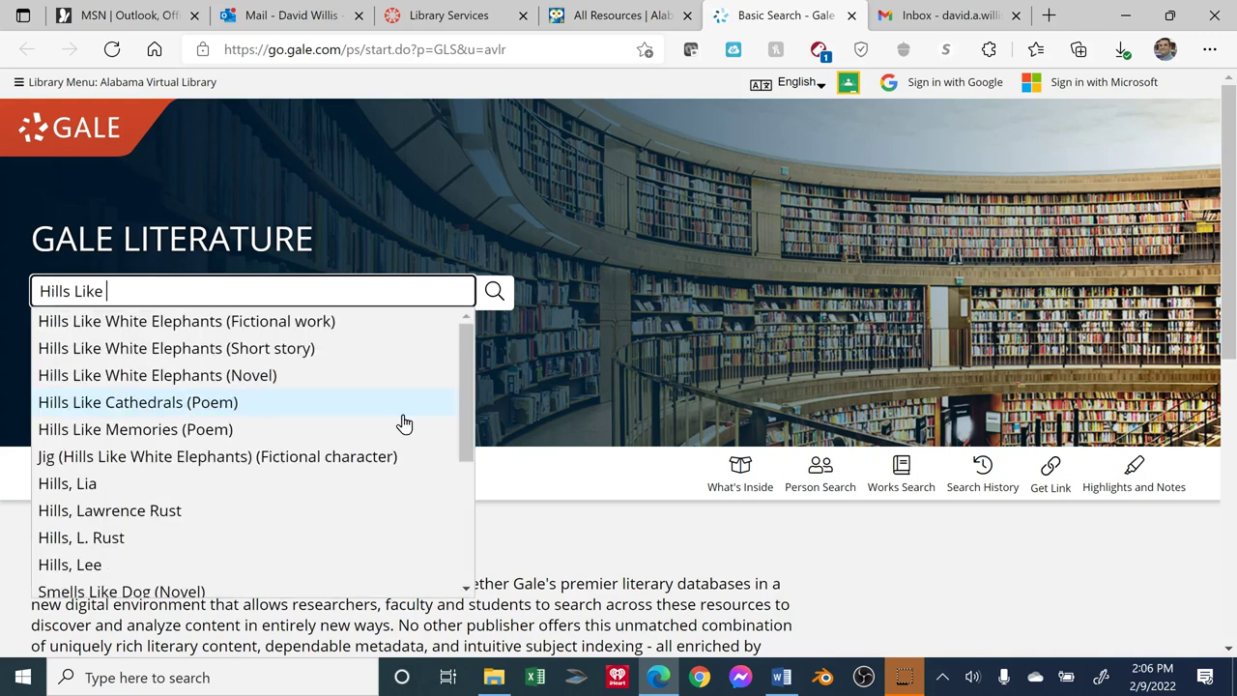
pyautogui.write('White')
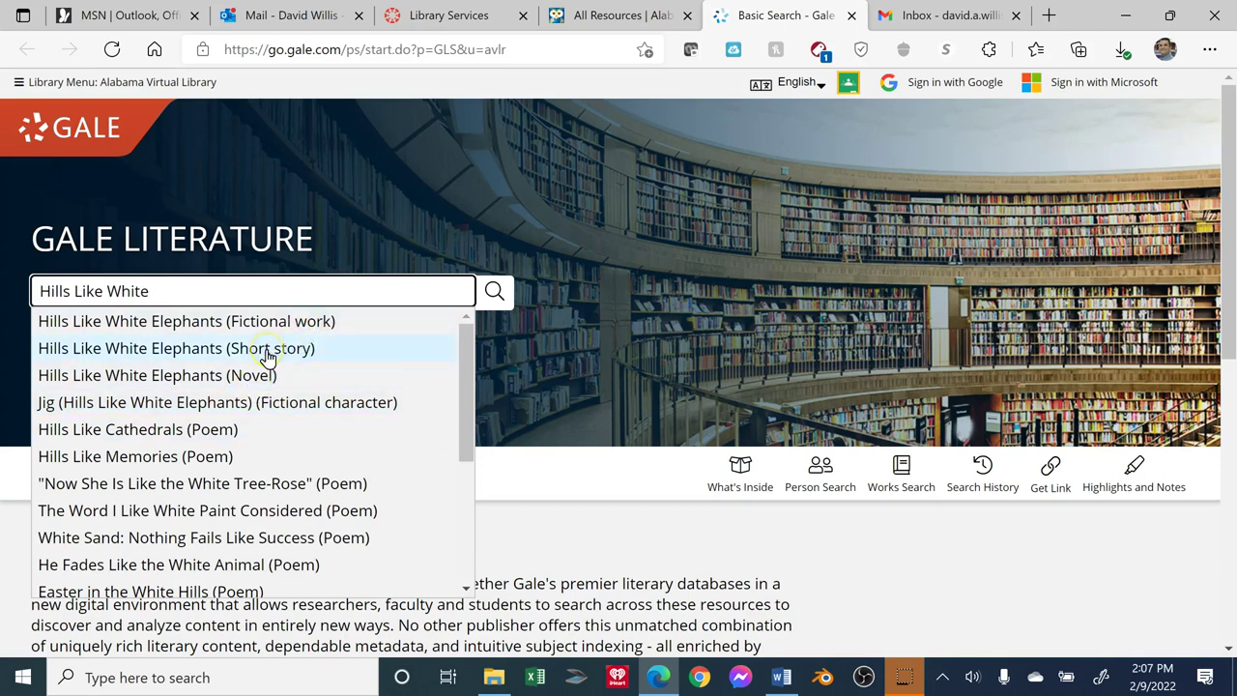
pyautogui.click(277, 348)
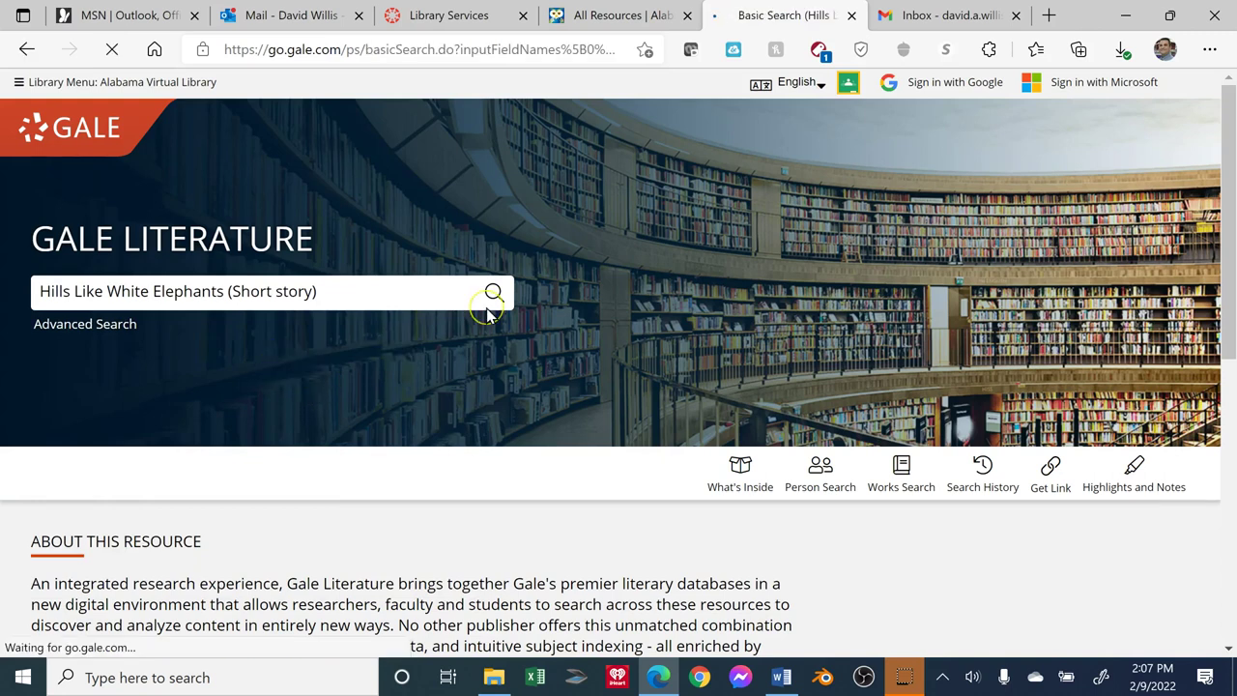
# - Scan the 39 Literature Criticism results and open 'Hills Like White Elephants': Lean, Vintage Hemingway
pyautogui.scroll(-1, 313, 368)
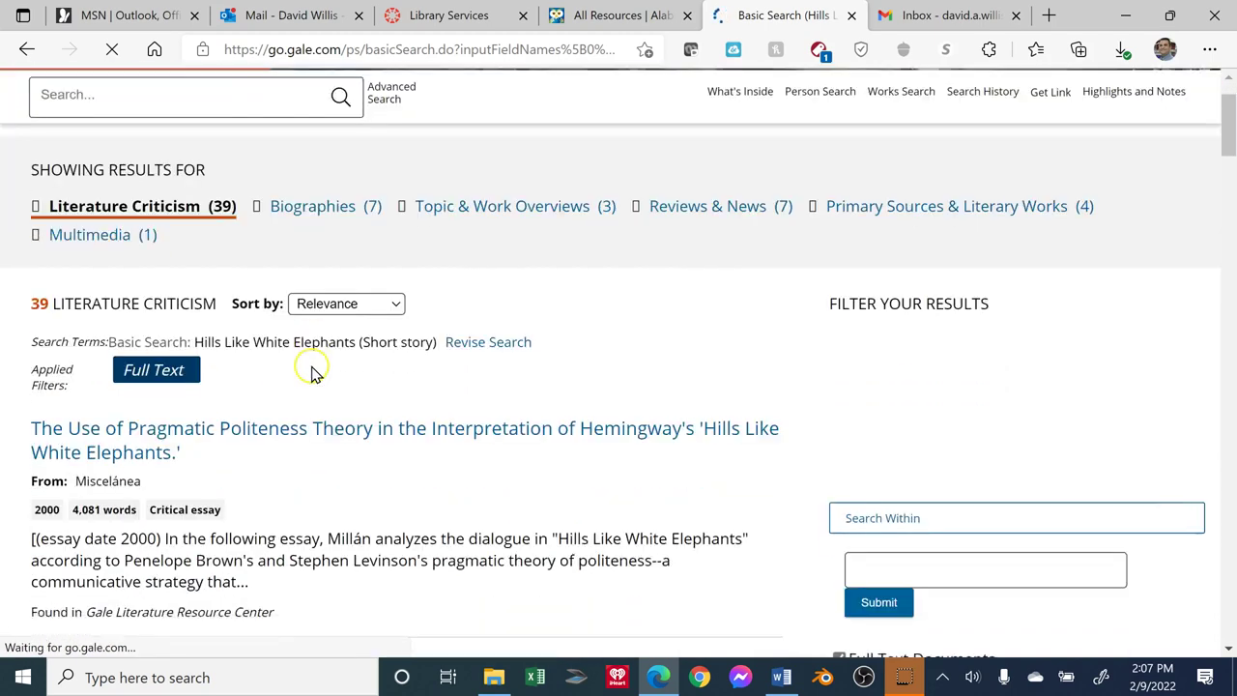
pyautogui.scroll(-2, 242, 319)
pyautogui.scroll(3, 229, 326)
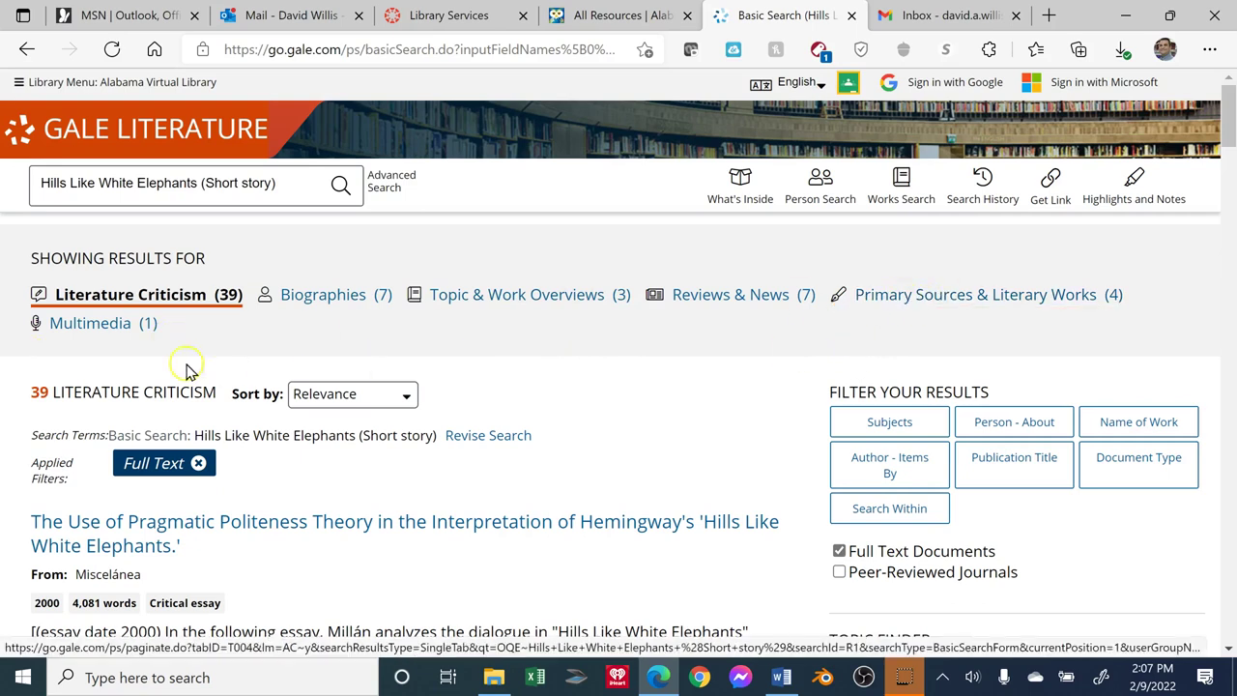
pyautogui.click(145, 319)
pyautogui.scroll(-2, 293, 366)
pyautogui.scroll(-4, 202, 355)
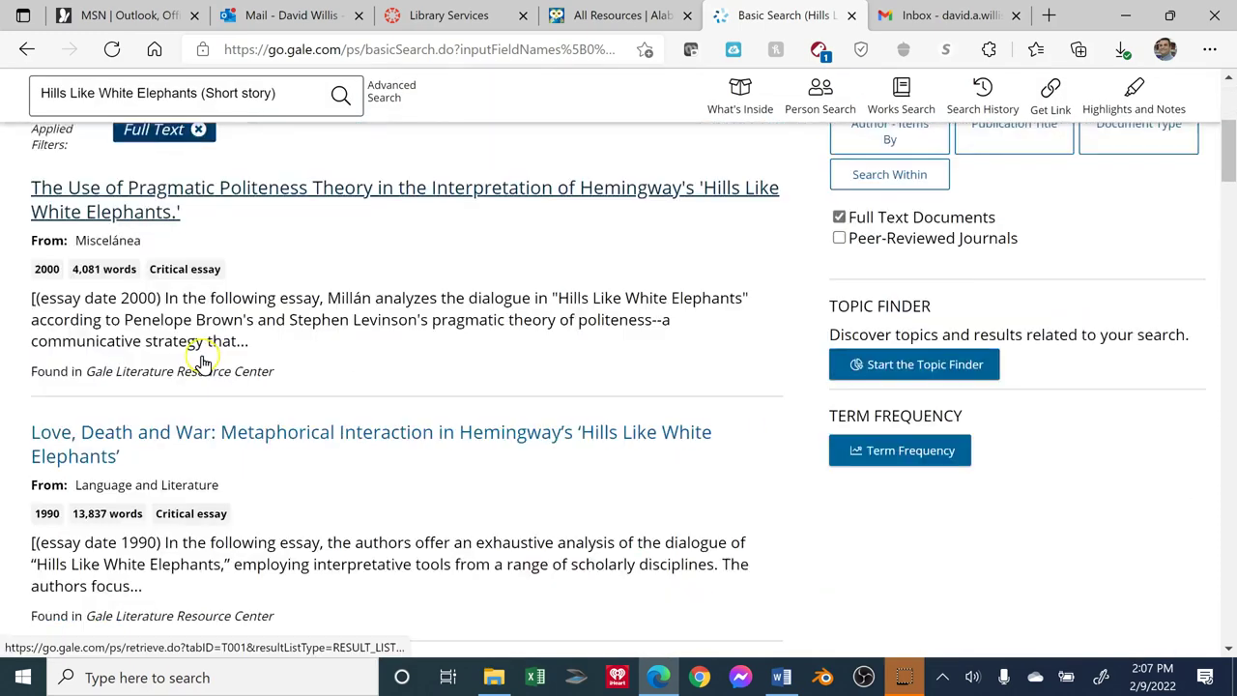
pyautogui.scroll(-3, 202, 355)
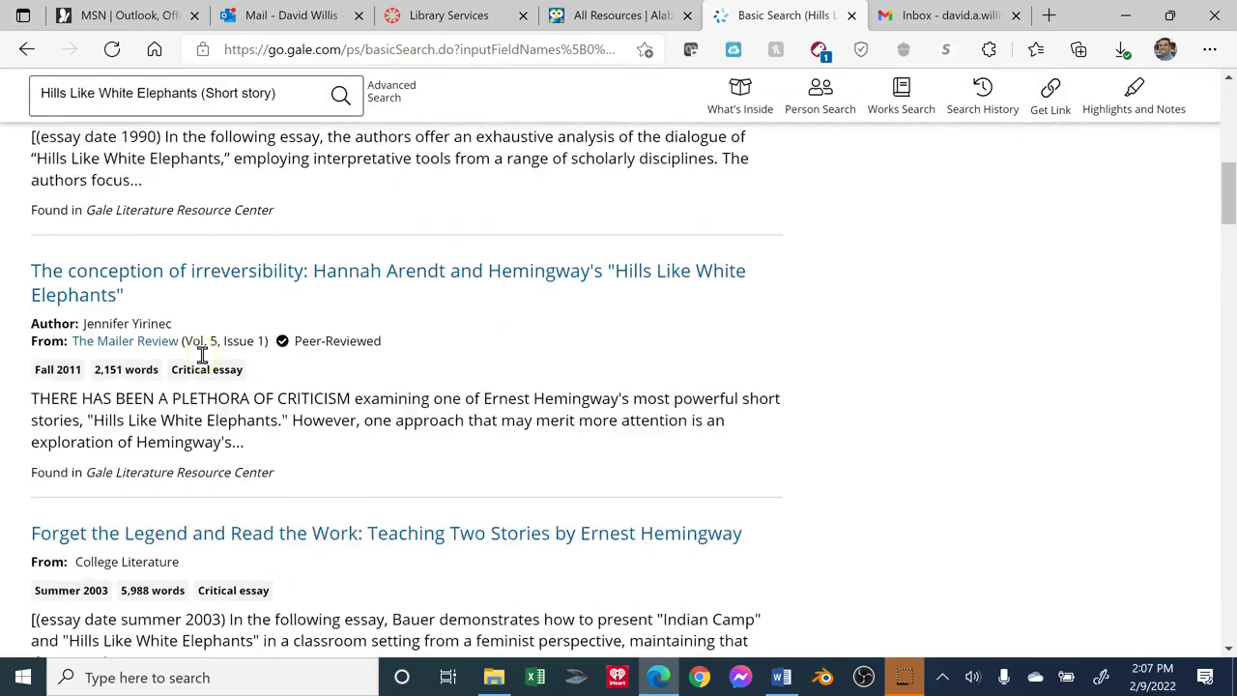
pyautogui.scroll(-3, 202, 355)
pyautogui.scroll(-1, 202, 354)
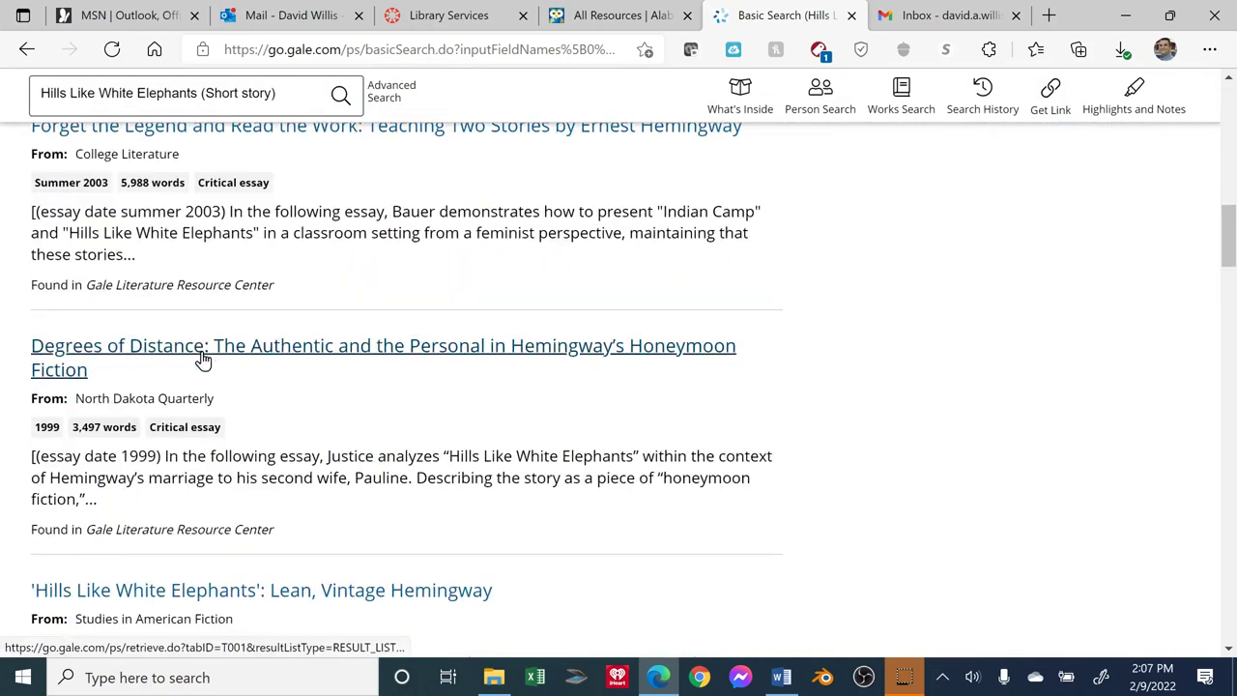
pyautogui.scroll(-2, 202, 353)
pyautogui.scroll(-2, 202, 351)
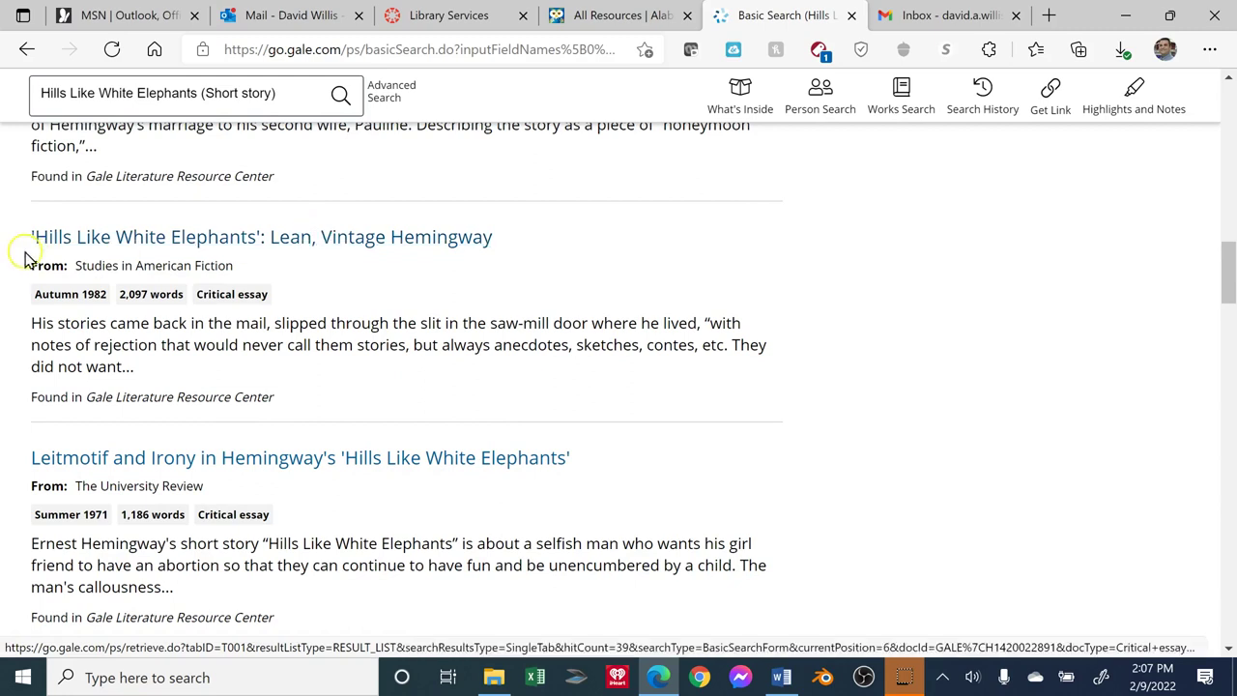
pyautogui.click(291, 241)
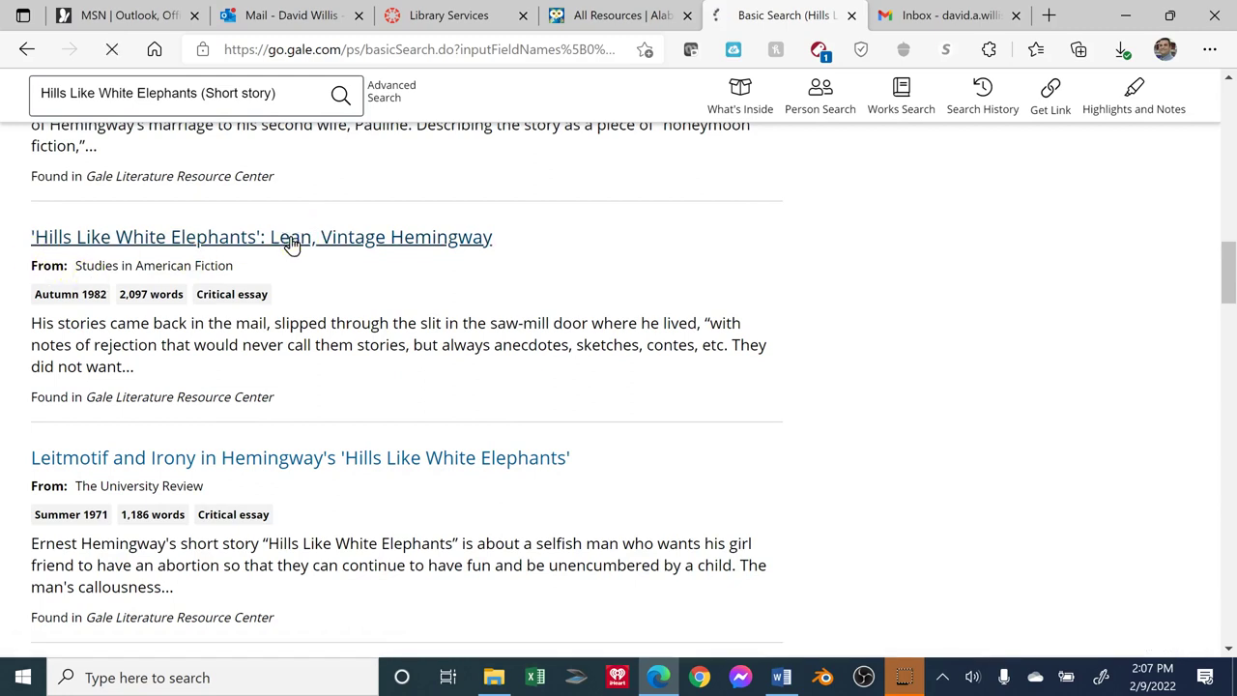
# - Open the Lean, Vintage Hemingway essay and scroll through its page
pyautogui.click(294, 241)
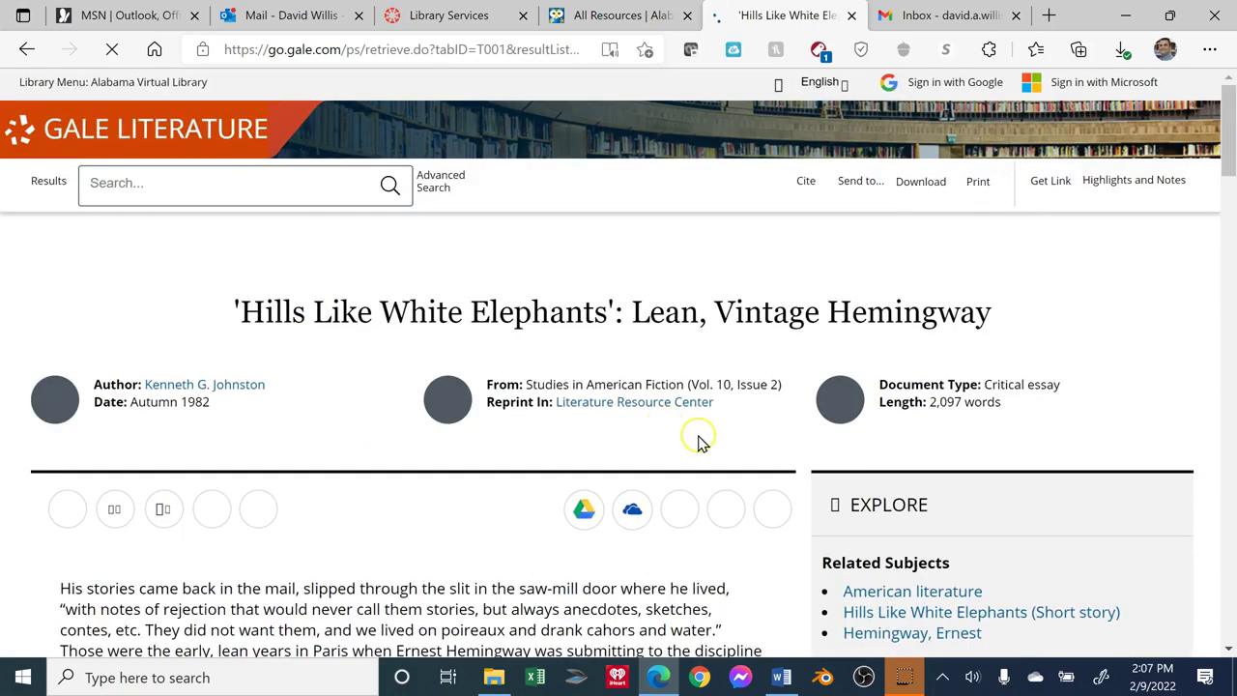
pyautogui.scroll(-1, 643, 432)
pyautogui.scroll(-2, 643, 432)
pyautogui.scroll(-2, 549, 417)
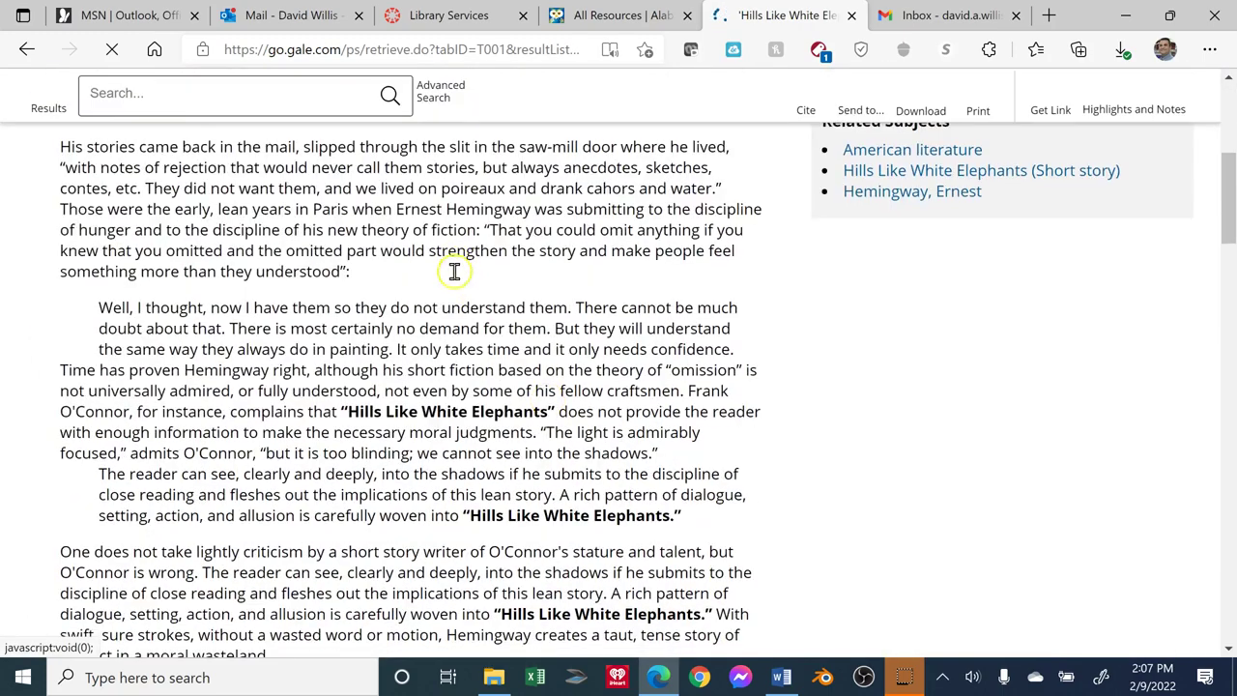
pyautogui.scroll(-1, 455, 271)
pyautogui.scroll(-3, 629, 423)
pyautogui.scroll(2, 630, 406)
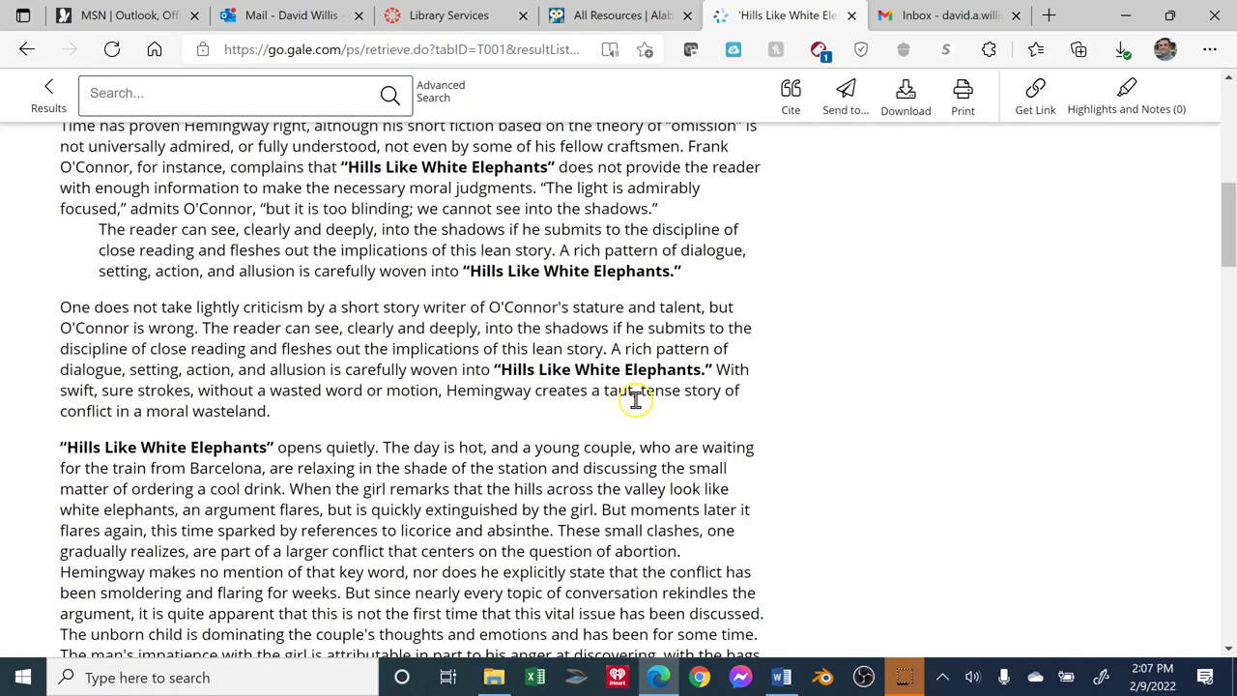
pyautogui.scroll(8, 638, 387)
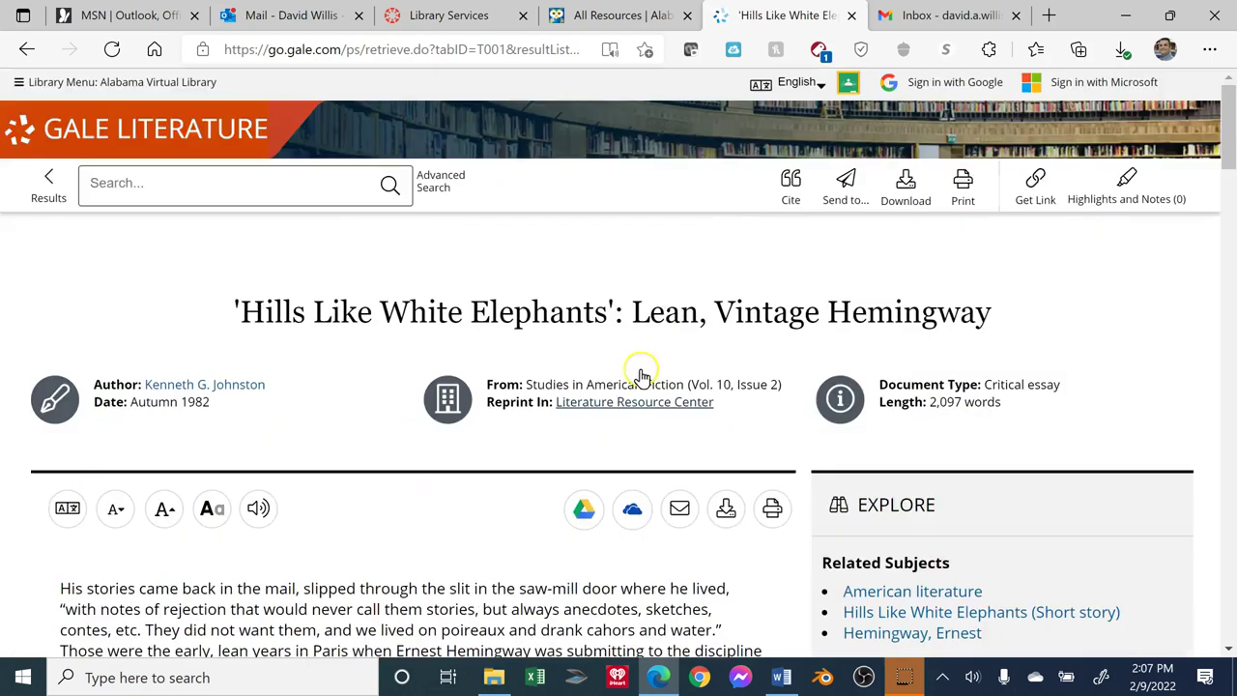
# - Copy the essay's MLA 9th Edition citation from the Cite window
pyautogui.click(791, 189)
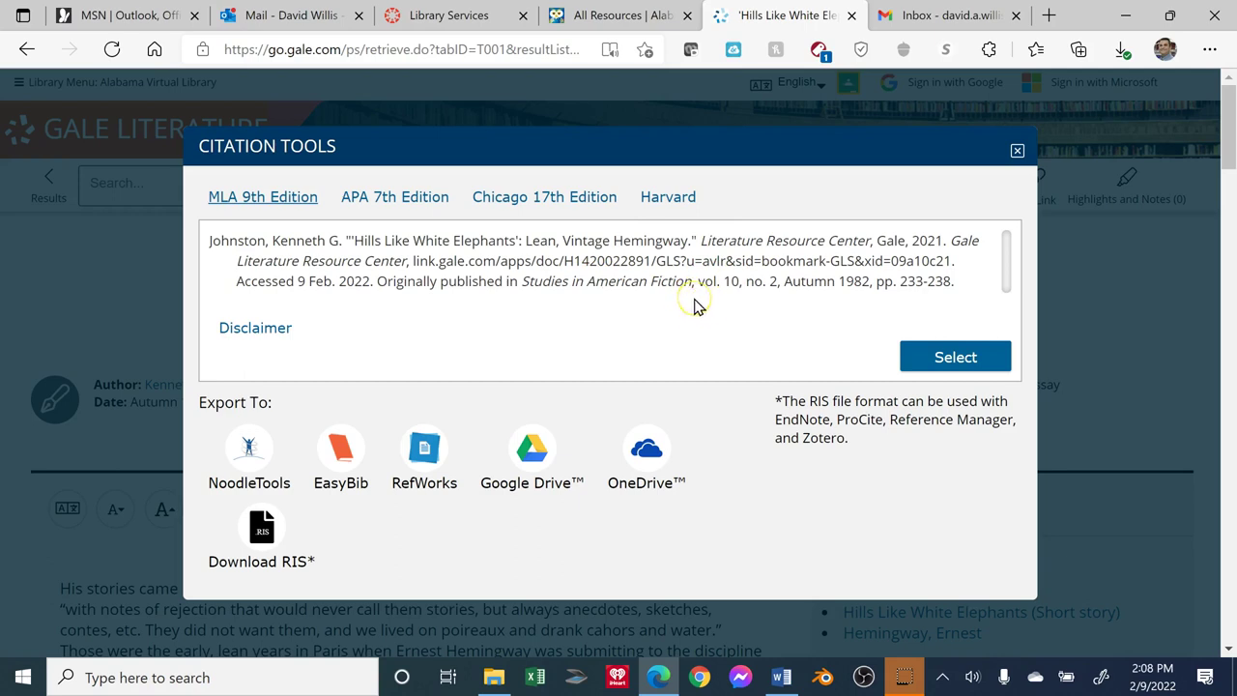
pyautogui.moveTo(928, 288); pyautogui.dragTo(190, 249)
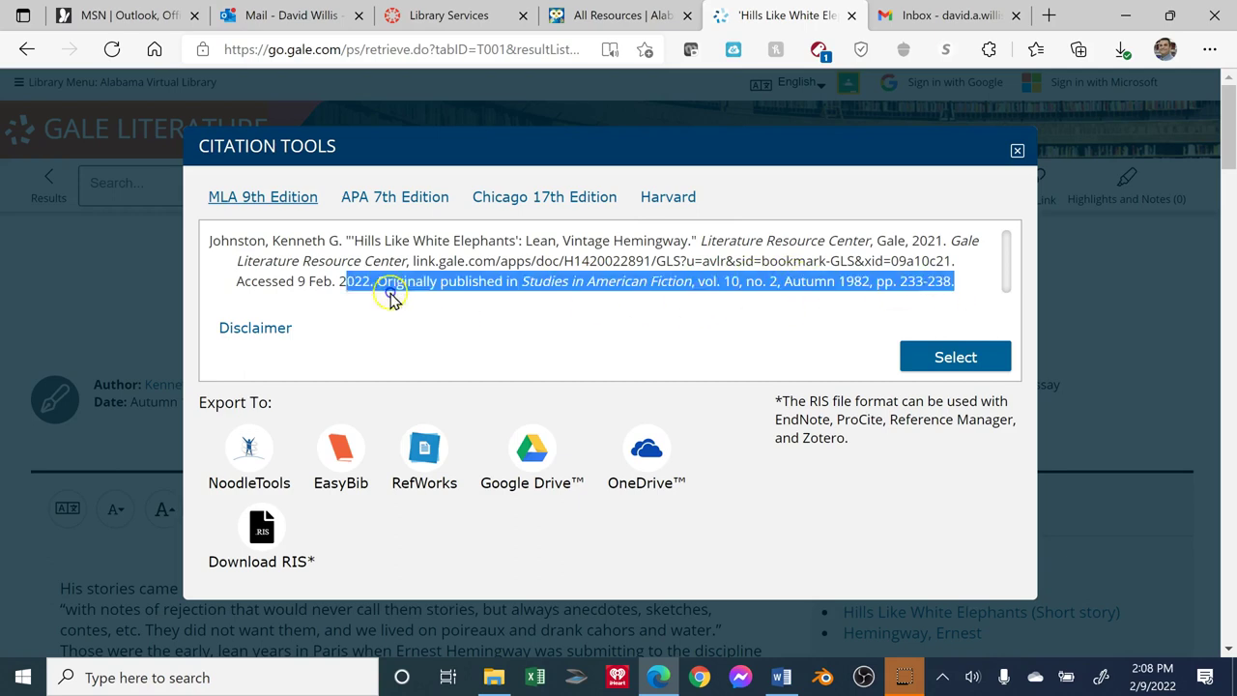
pyautogui.rightClick(326, 268)
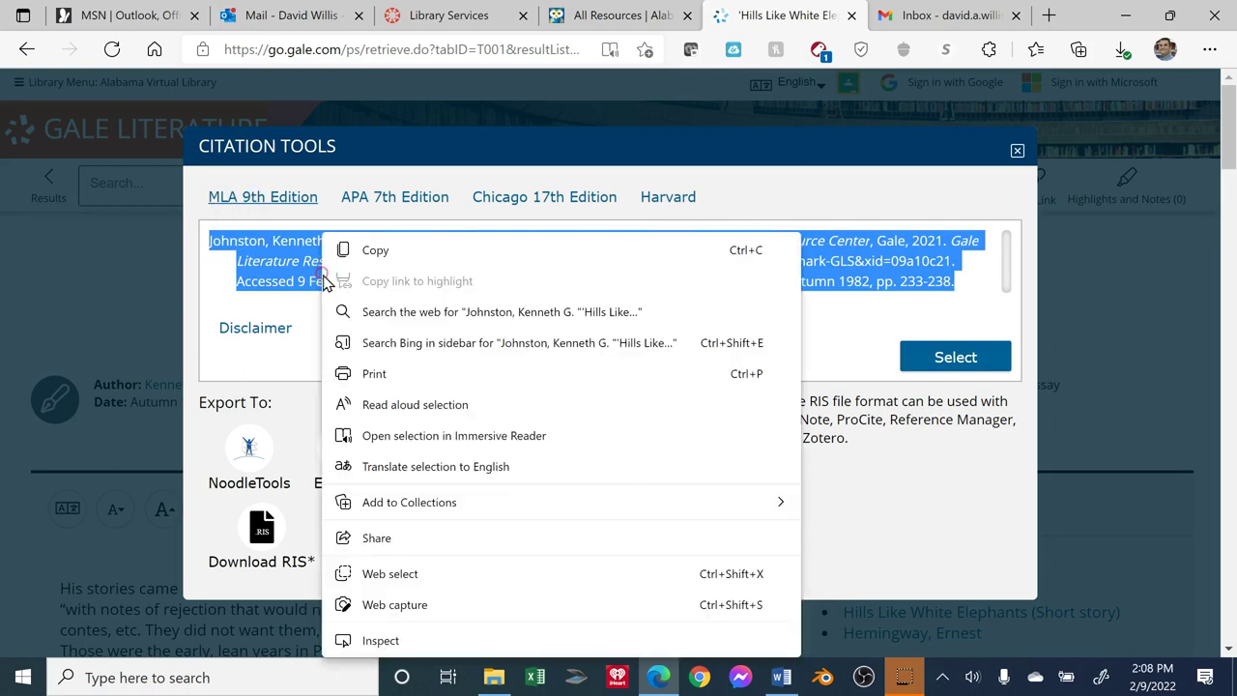
pyautogui.click(387, 263)
# - Paste the Hemingway MLA citation into blank Document1 and confirm zero single-spaced paragraph spacing
pyautogui.click(782, 677)
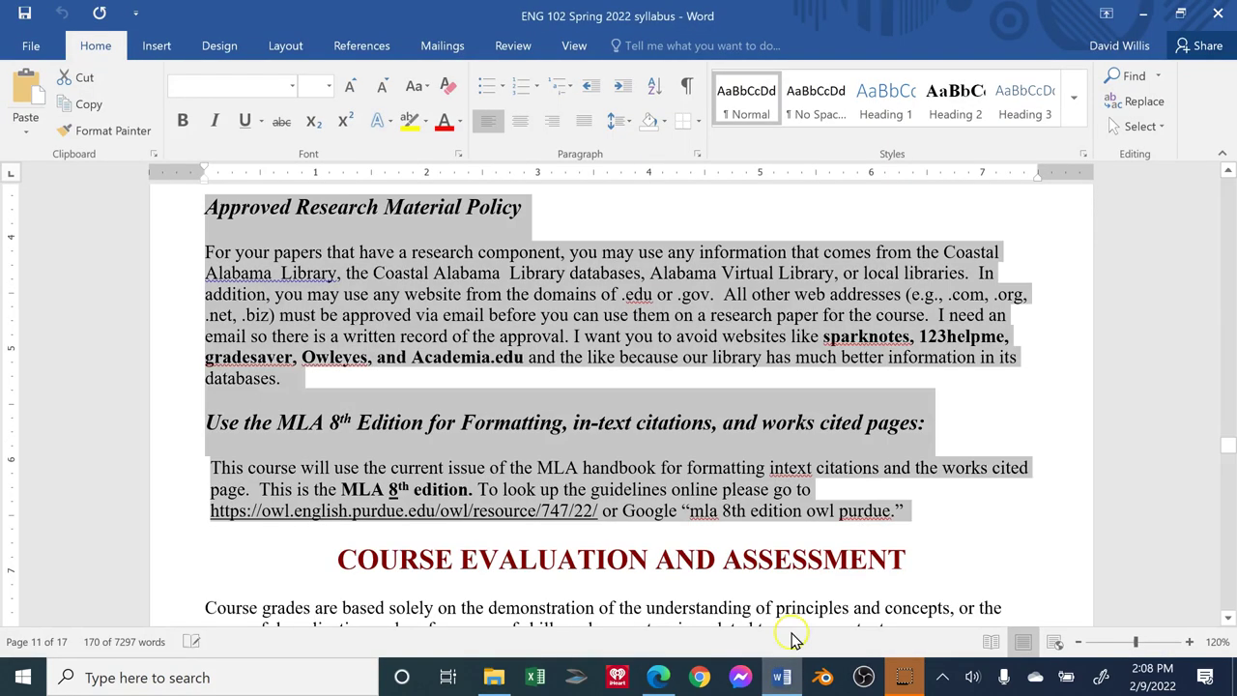
pyautogui.click(782, 676)
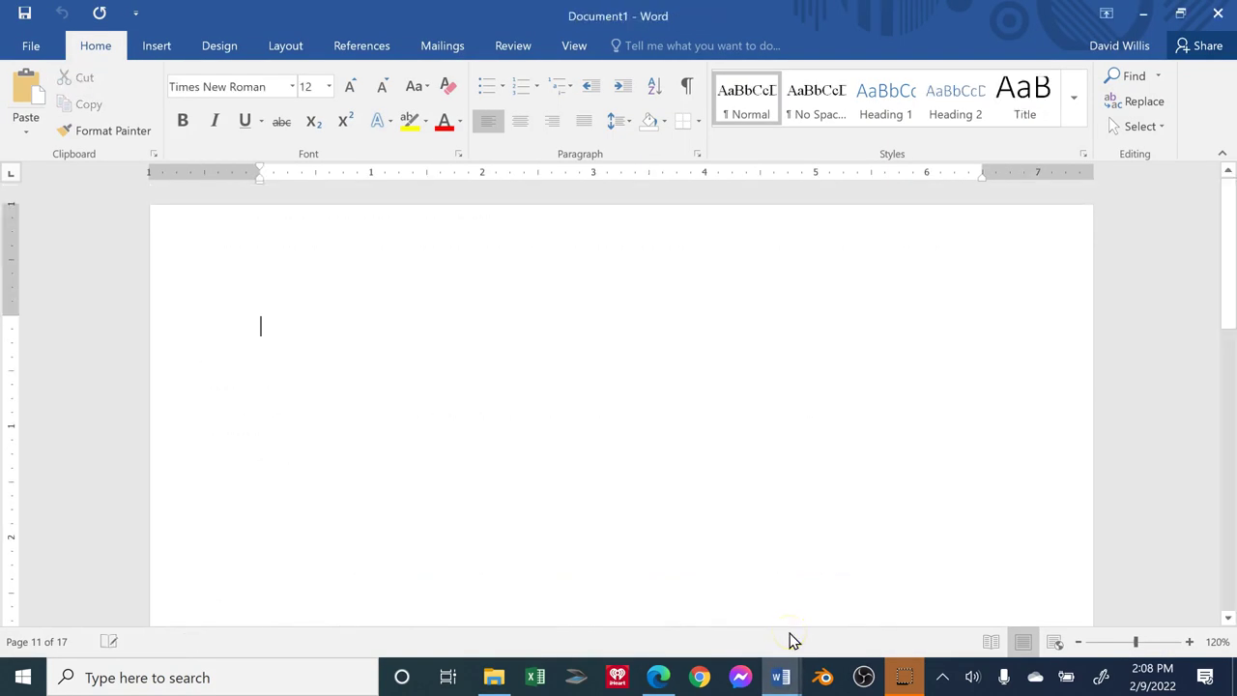
pyautogui.hotkey('ctrl', 'v')
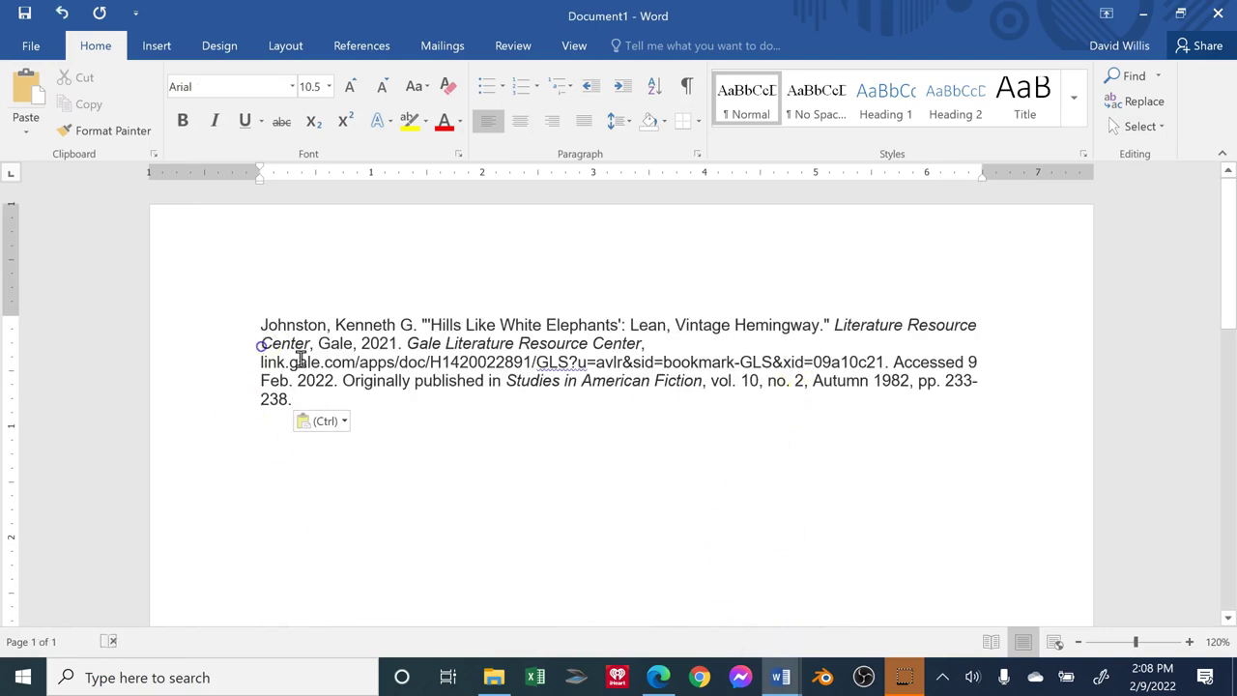
pyautogui.click(402, 537)
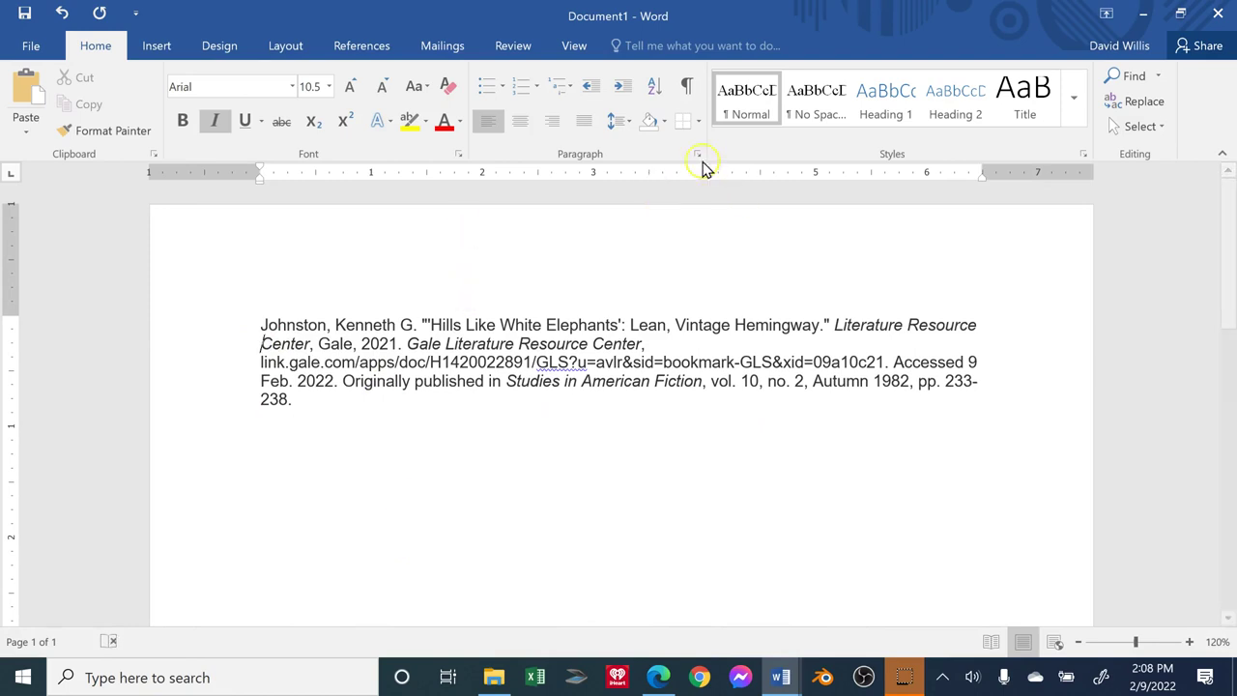
pyautogui.moveTo(523, 577); pyautogui.dragTo(262, 276)
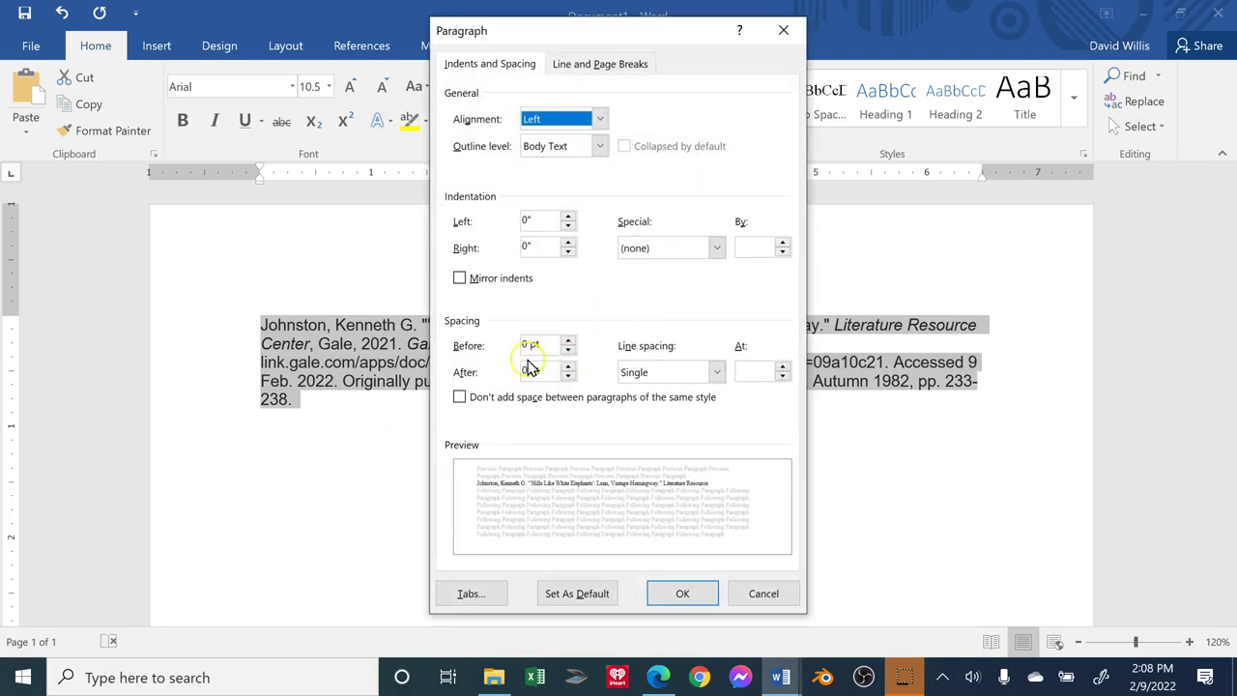
pyautogui.click(688, 594)
pyautogui.click(258, 340)
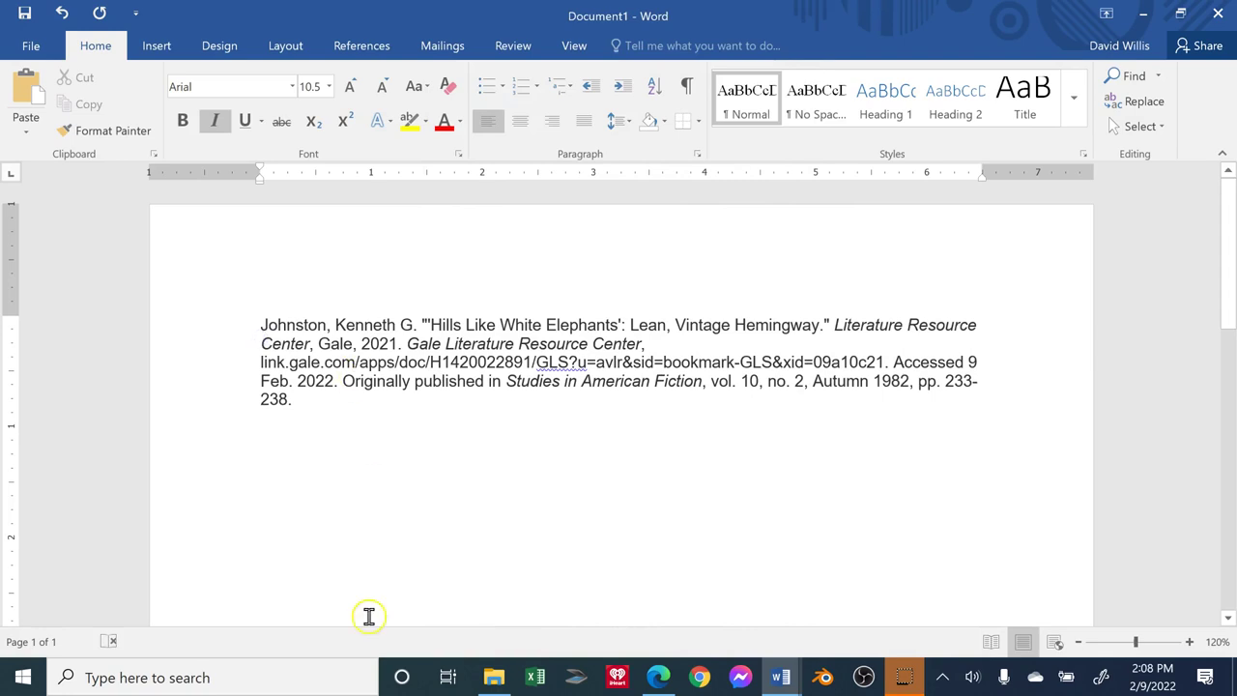
# - Break the citation so Center, the link, Accessed and Autumn 1982 each start indented lines
pyautogui.press('Return')
pyautogui.press('Tab')
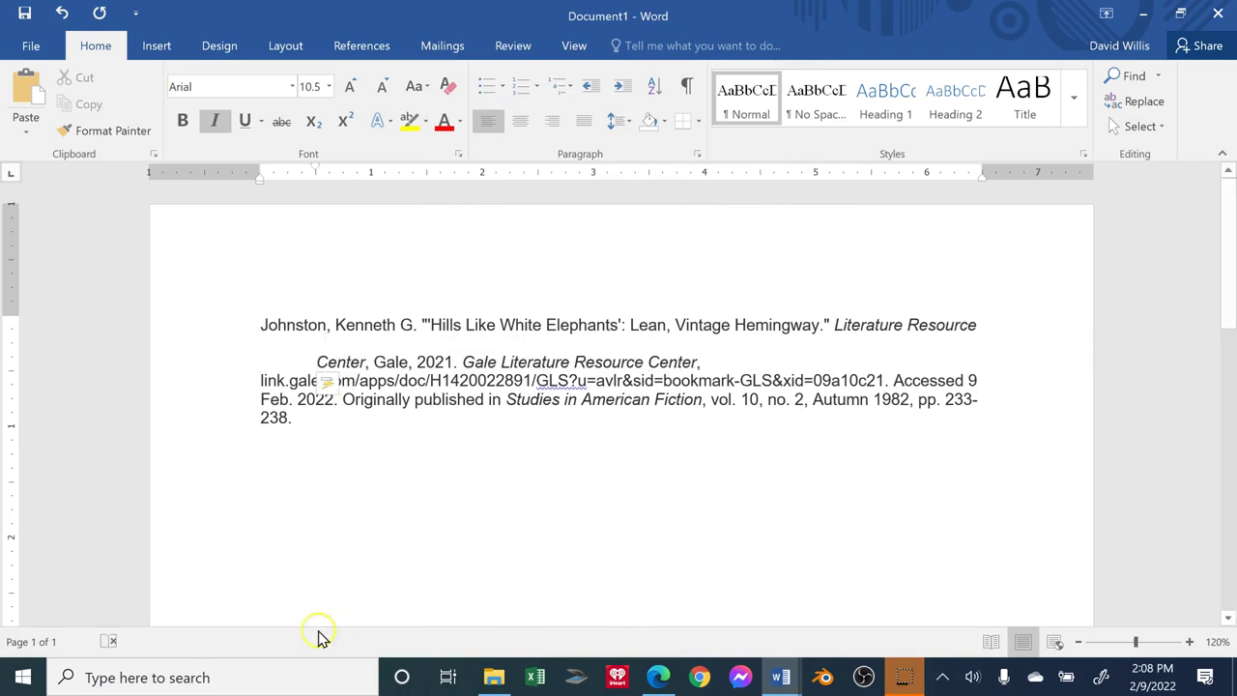
pyautogui.click(259, 379)
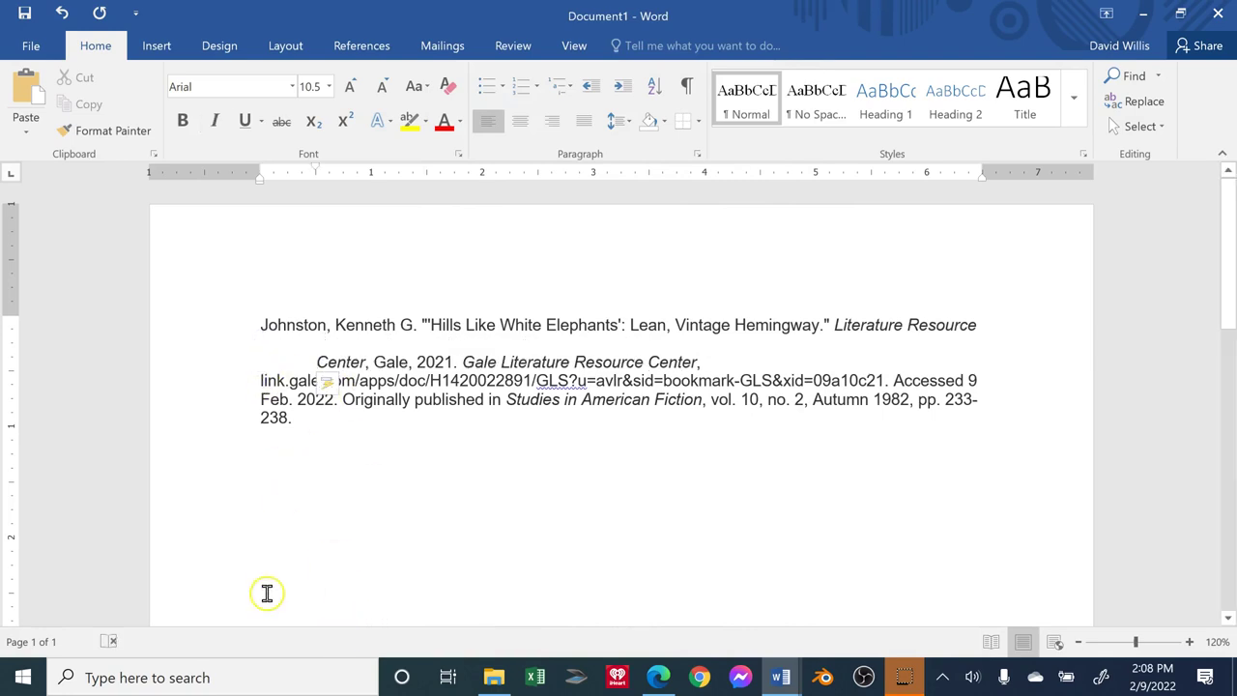
pyautogui.press('Tab')
pyautogui.press('Return')
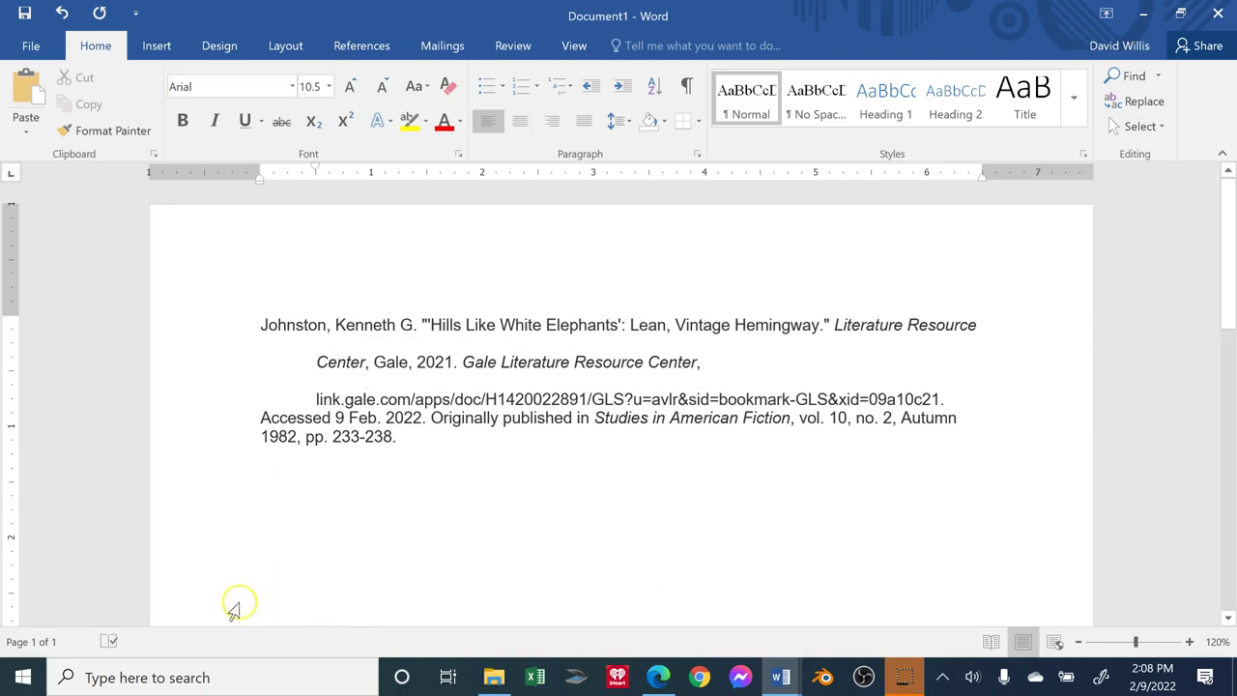
pyautogui.click(257, 419)
pyautogui.press('Tab')
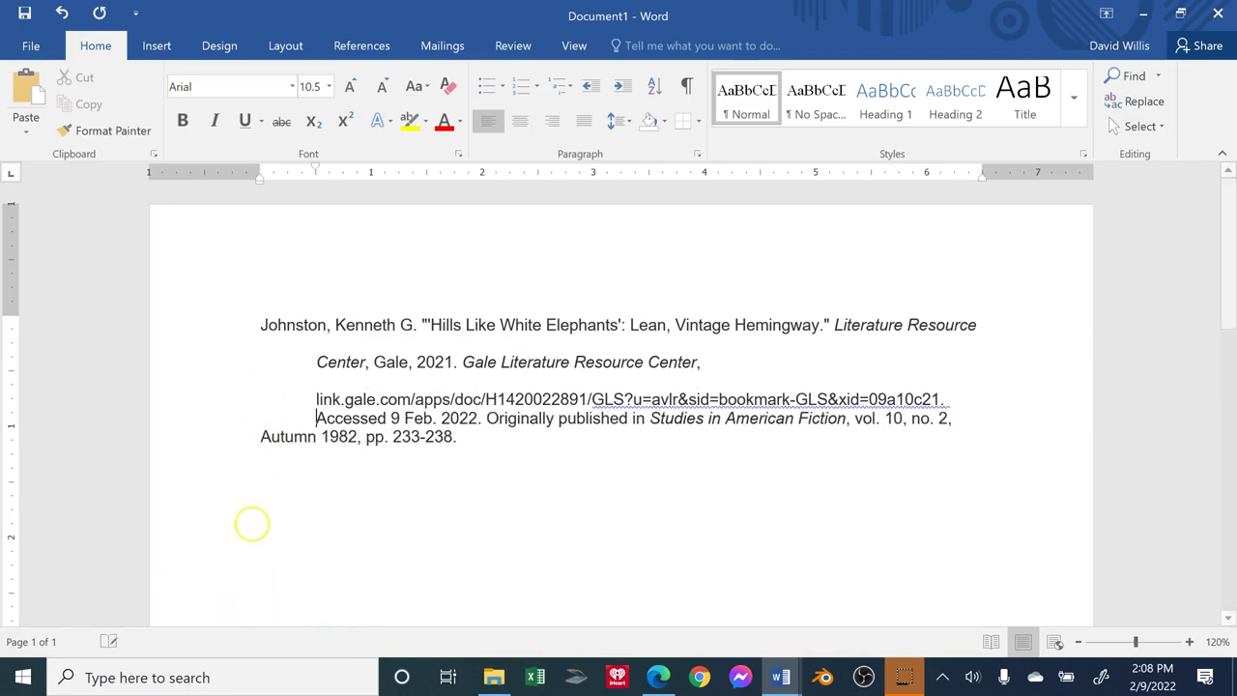
pyautogui.press('Return')
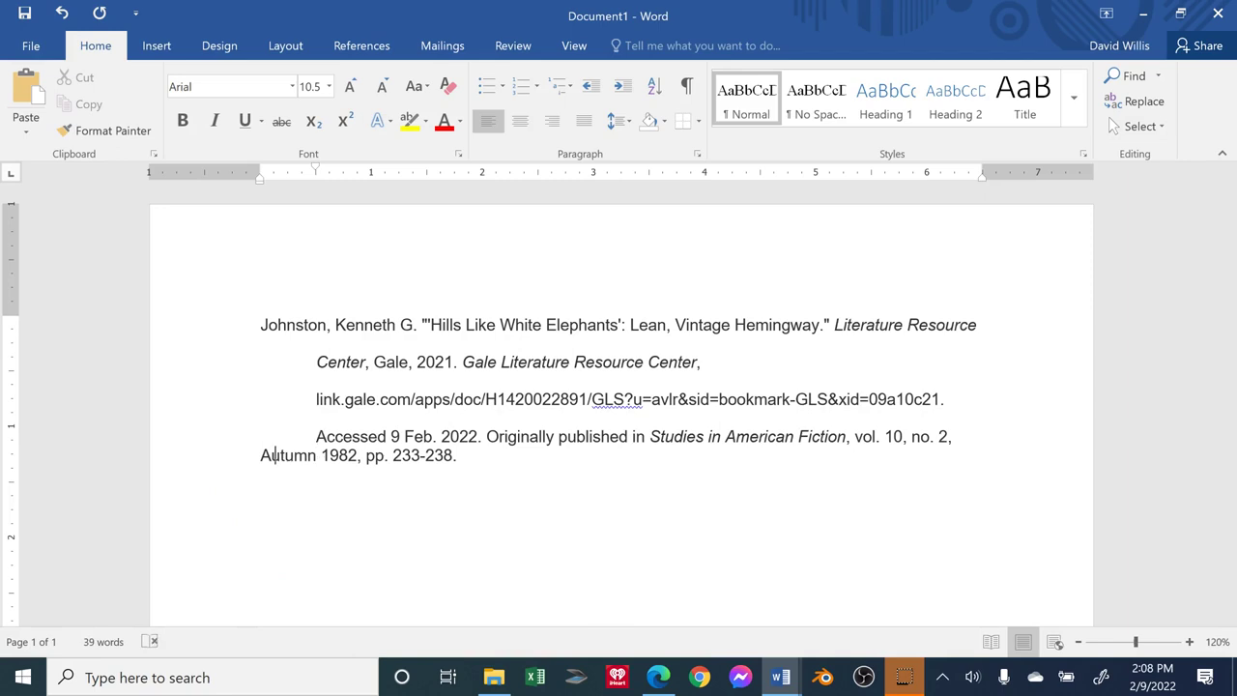
pyautogui.press('Tab')
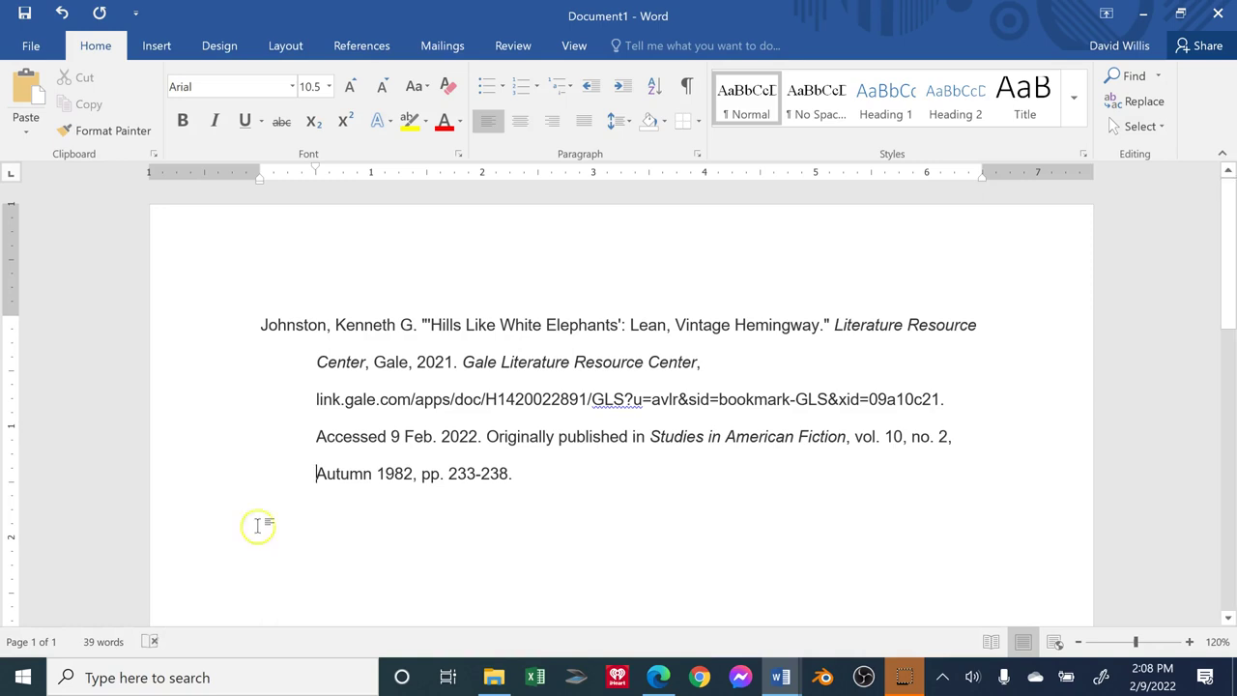
pyautogui.moveTo(527, 474); pyautogui.dragTo(252, 329)
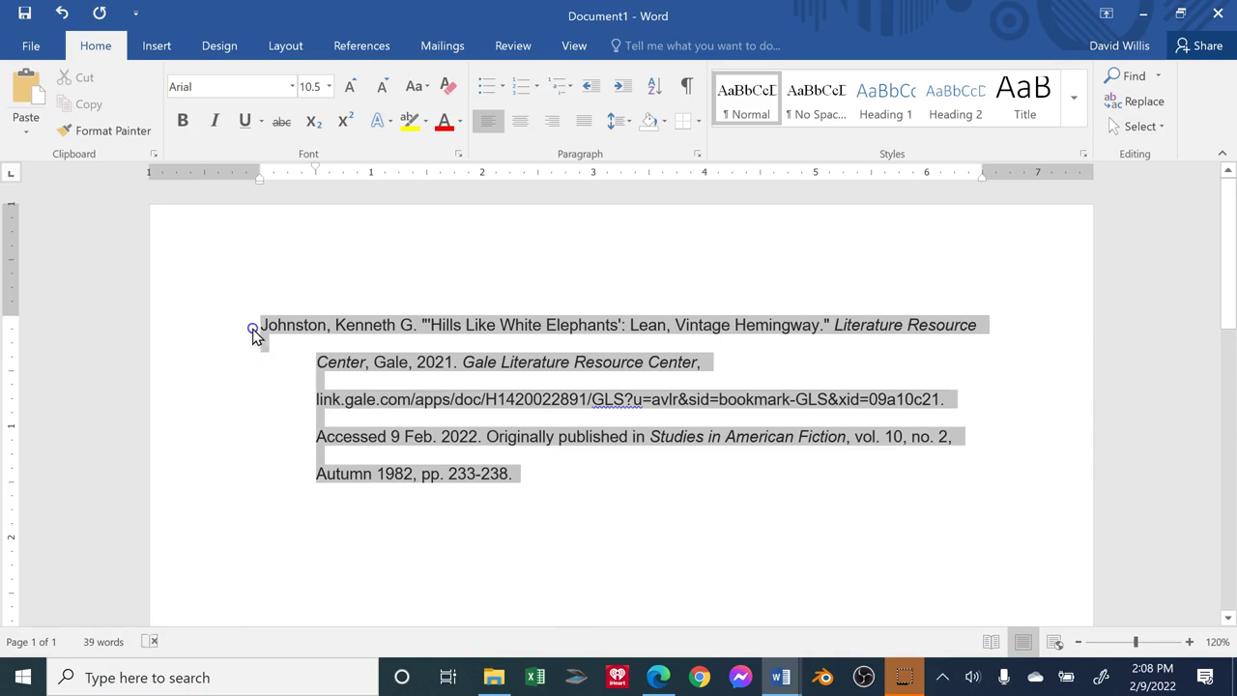
# - Set the whole citation in 12-point Times New Roman
pyautogui.click(290, 85)
pyautogui.click(276, 188)
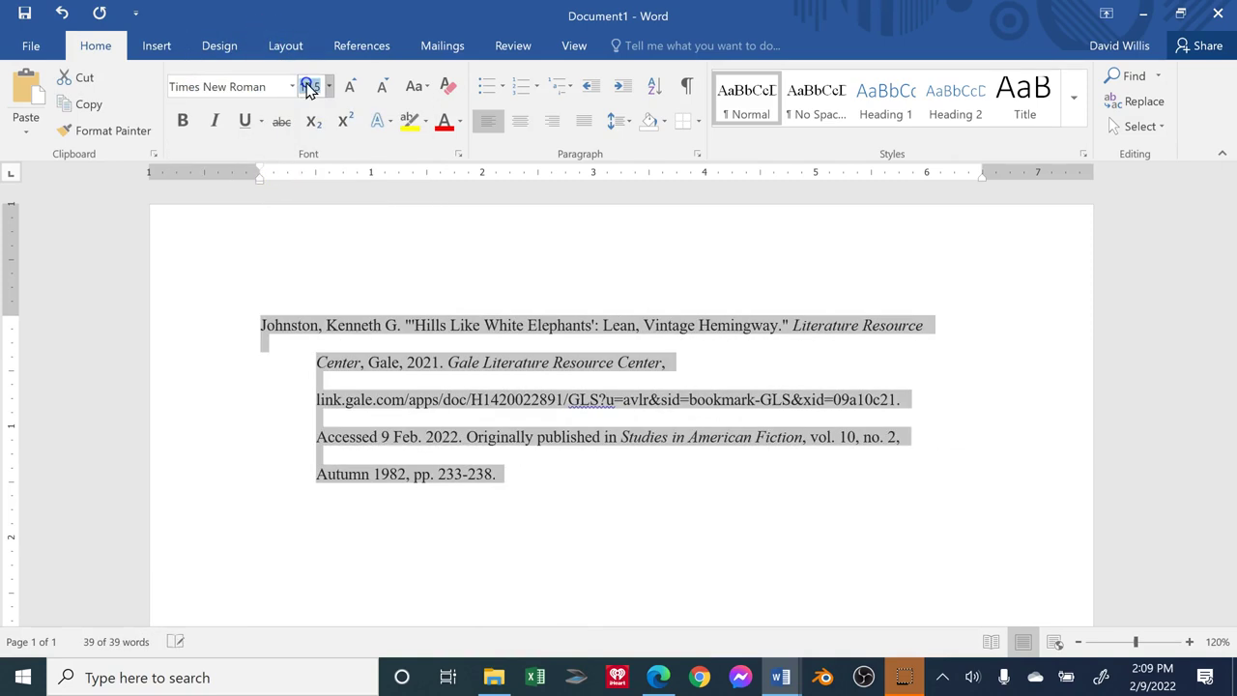
pyautogui.write('12')
pyautogui.press('Return')
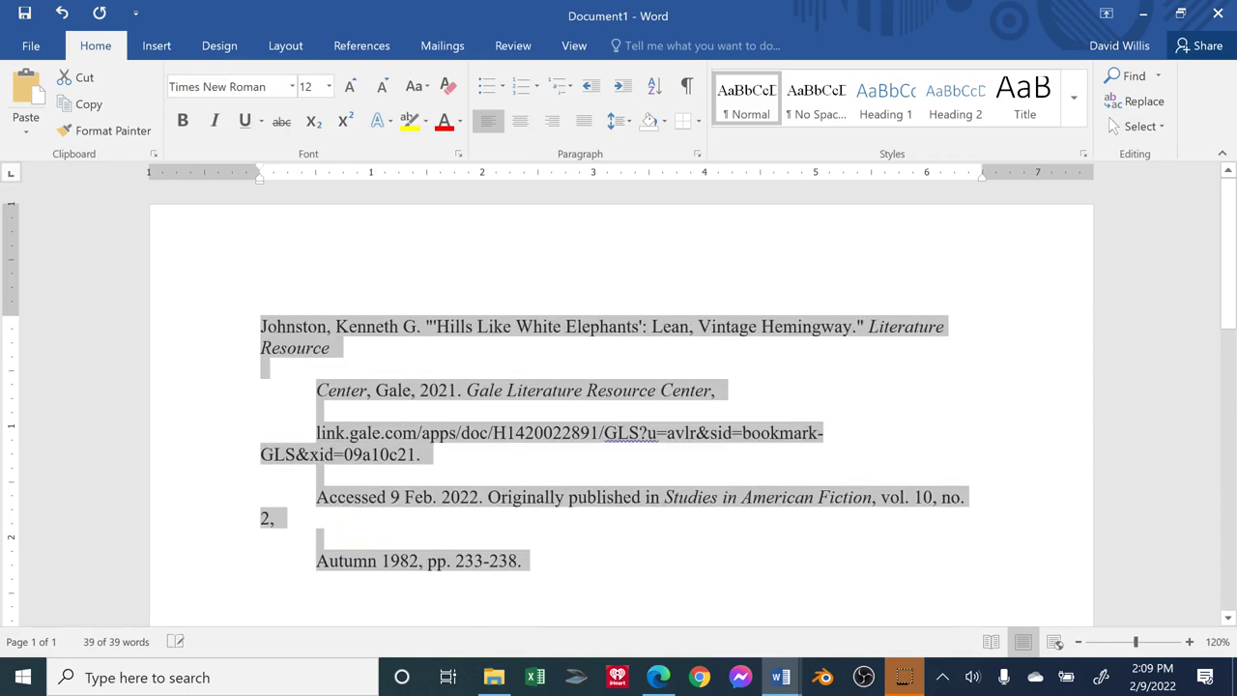
pyautogui.click(473, 439)
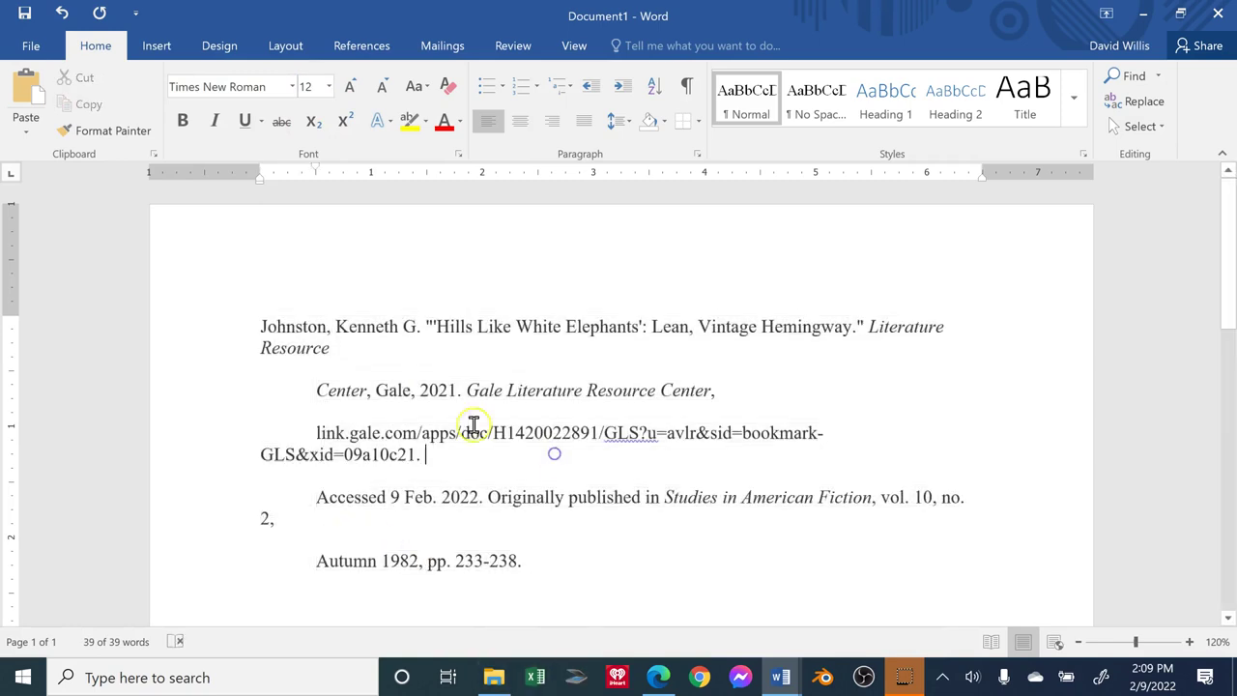
# - Remove the URL hyphen, rejoin issue number 2, and indent the 'Resource Center, Gale, 2021' line
pyautogui.click(262, 454)
pyautogui.press('BackSpace')
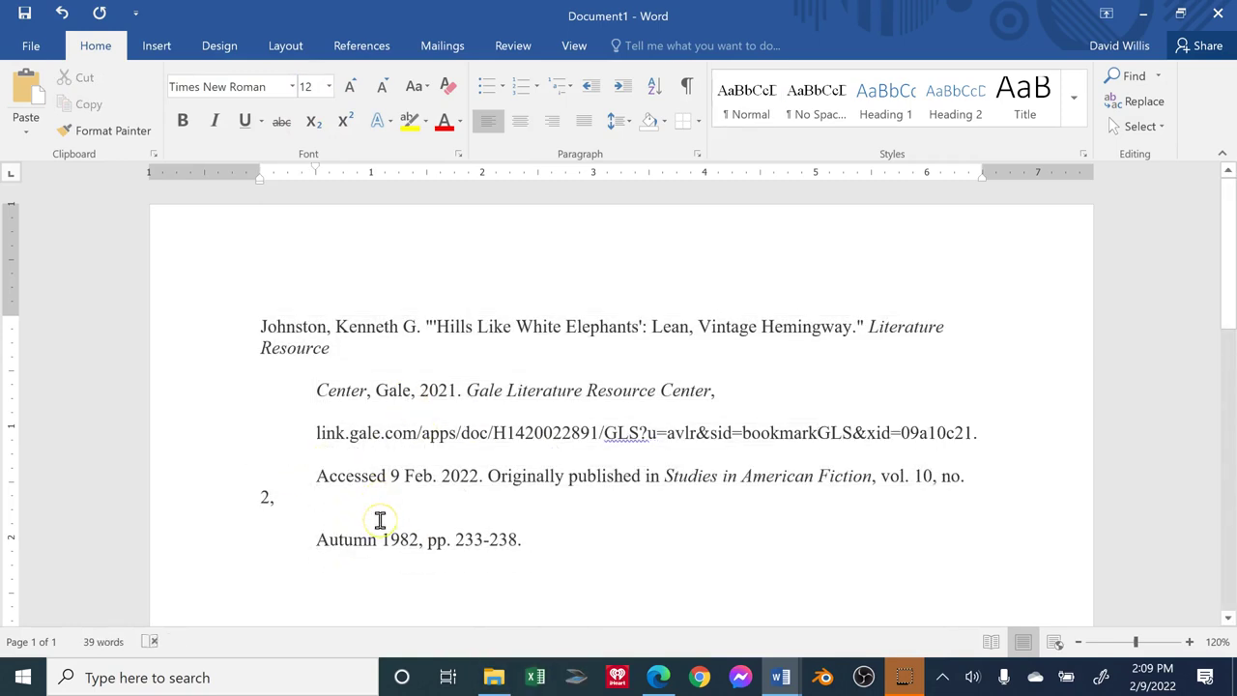
pyautogui.click(258, 497)
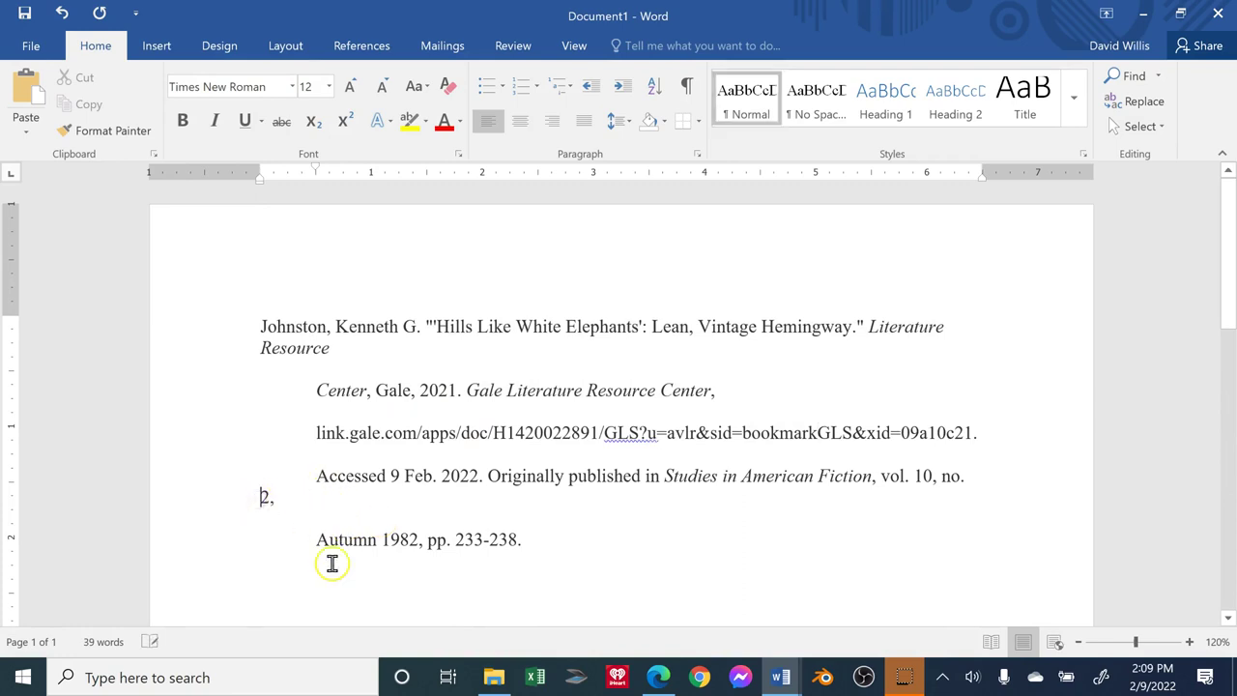
pyautogui.press('BackSpace')
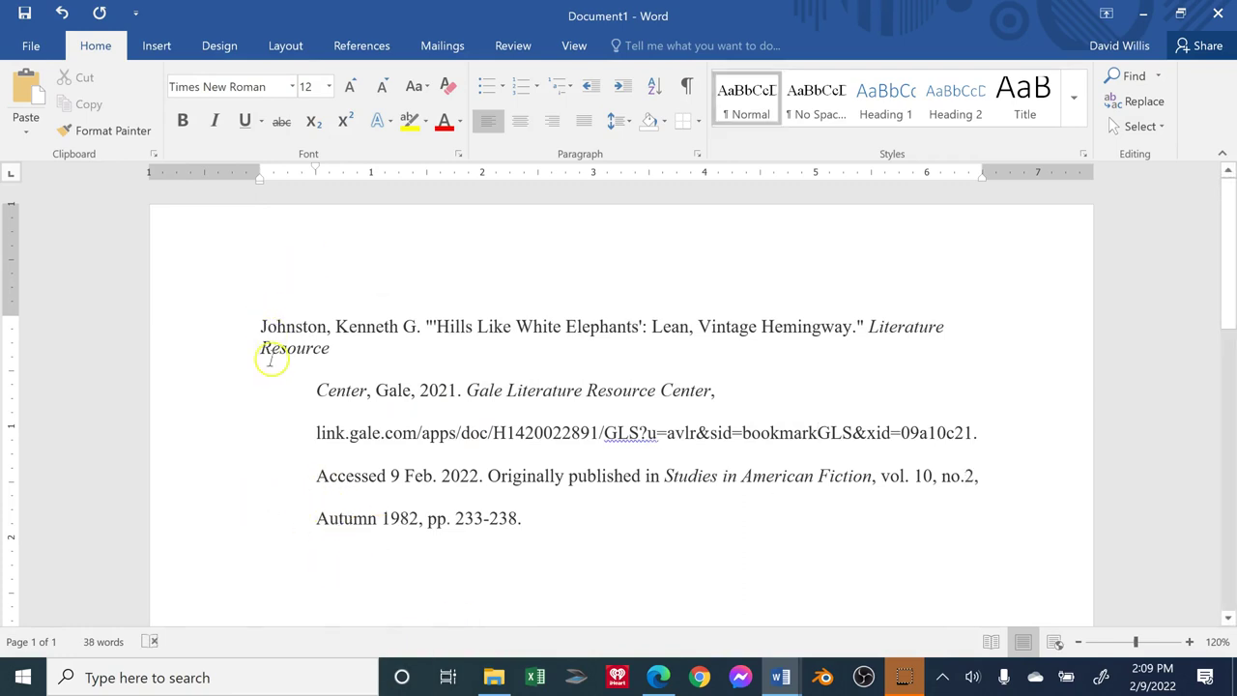
pyautogui.click(261, 350)
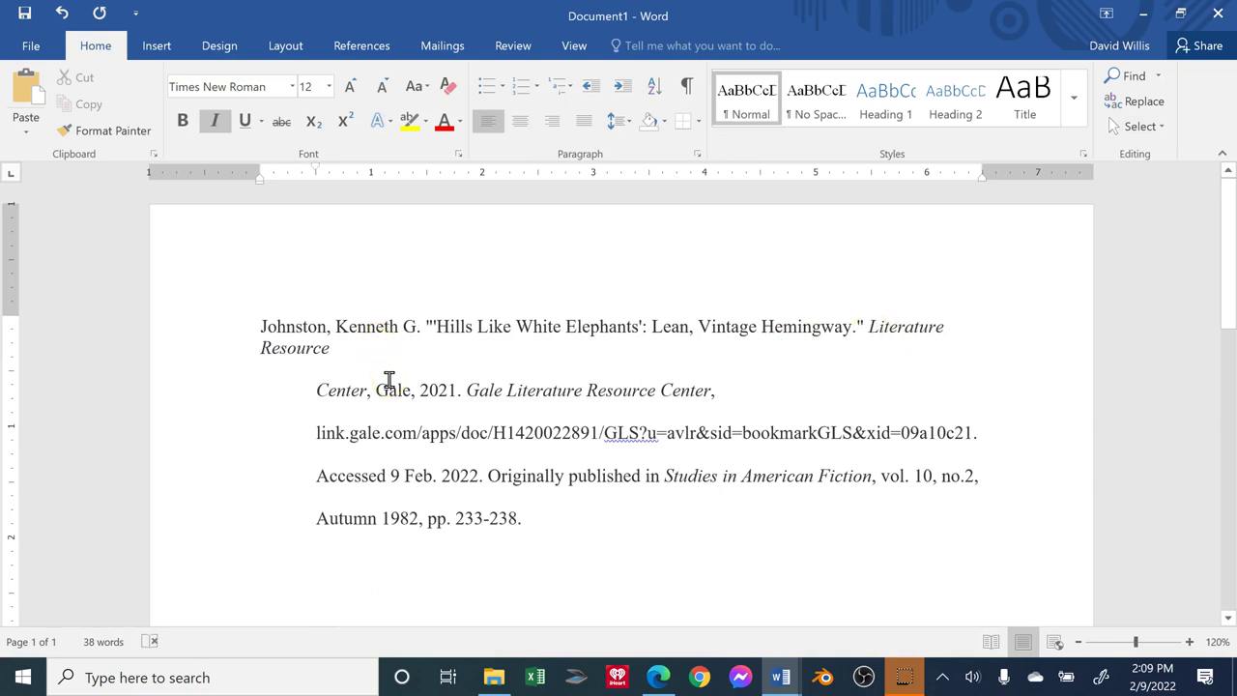
pyautogui.press('BackSpace')
pyautogui.press('BackSpace')
pyautogui.press('BackSpace')
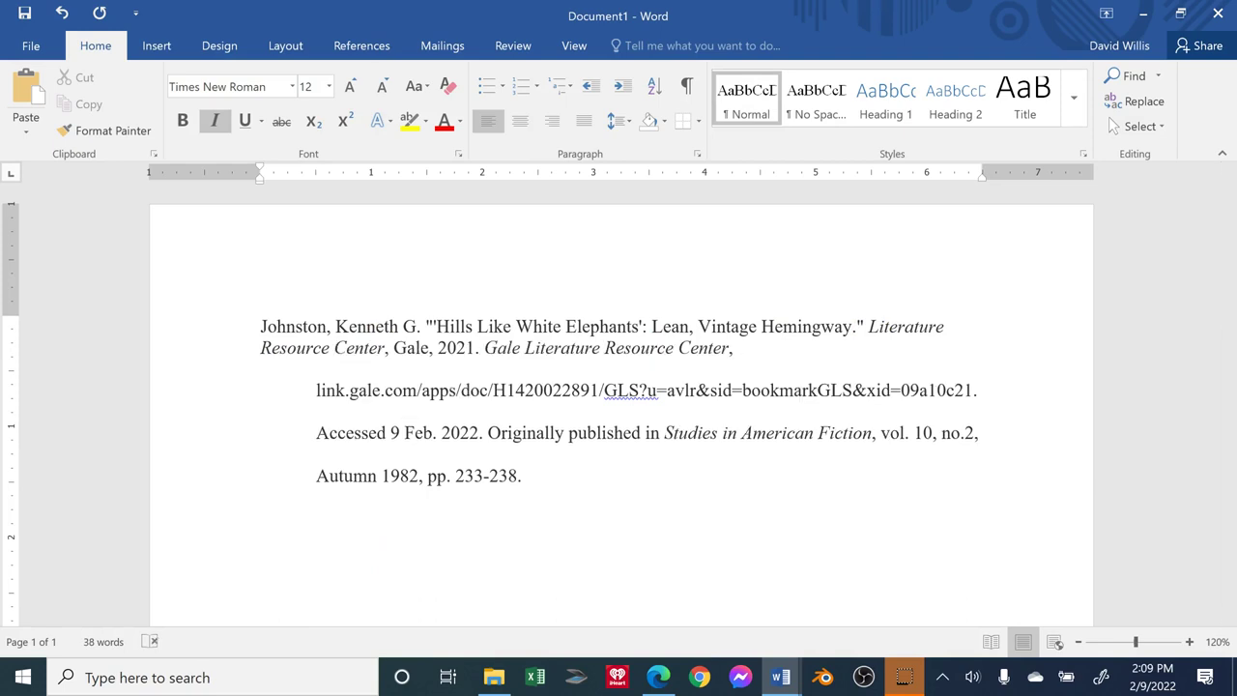
pyautogui.click(259, 356)
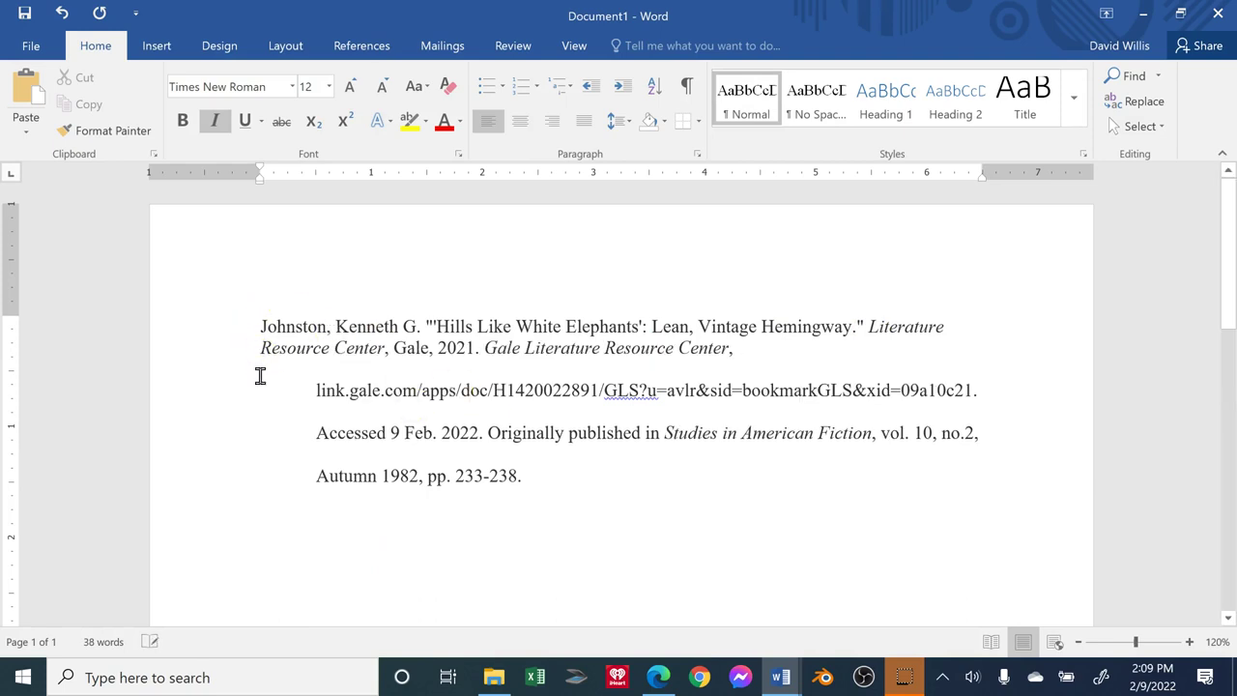
pyautogui.press('Return')
pyautogui.press('Tab')
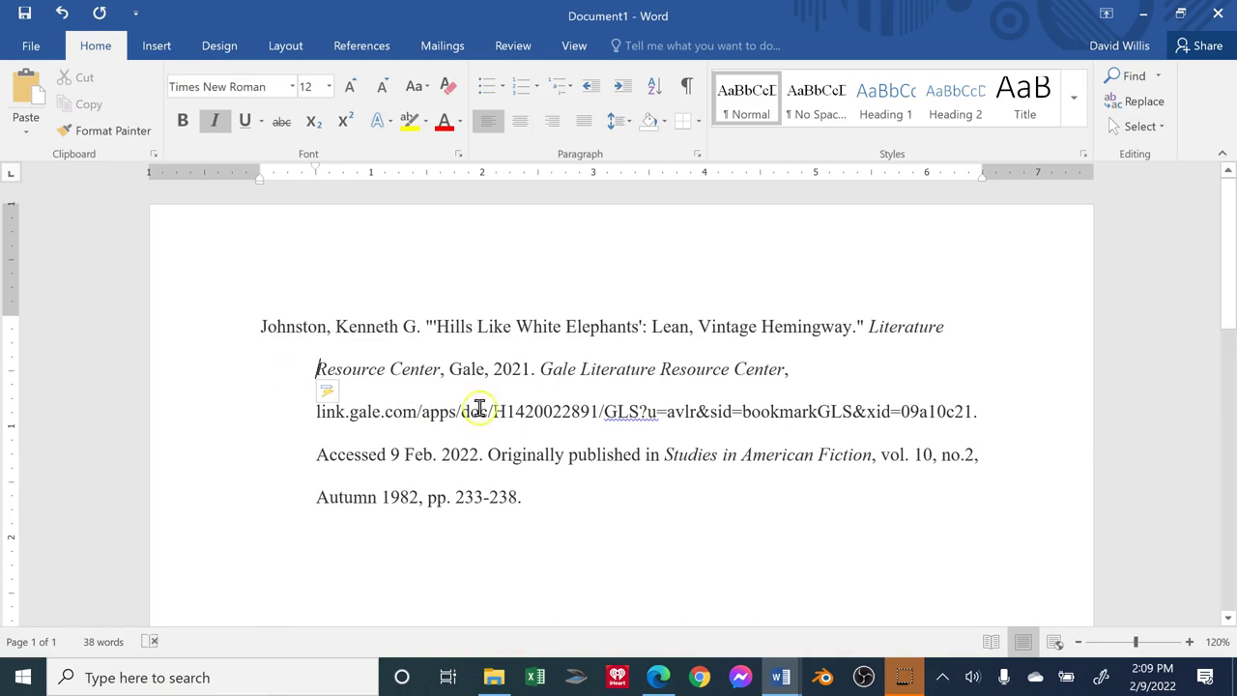
# - Recheck the citation's paragraph settings without changes, then return to the Gale citation in Edge
pyautogui.moveTo(527, 499); pyautogui.dragTo(261, 327)
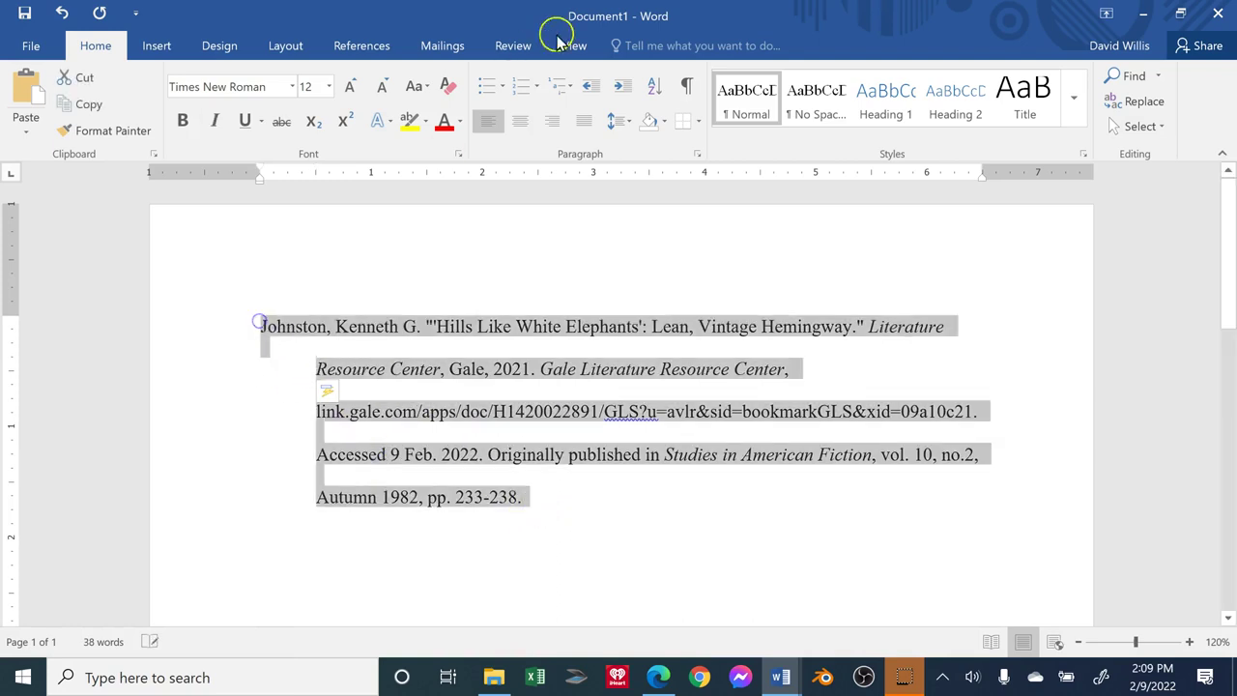
pyautogui.click(697, 154)
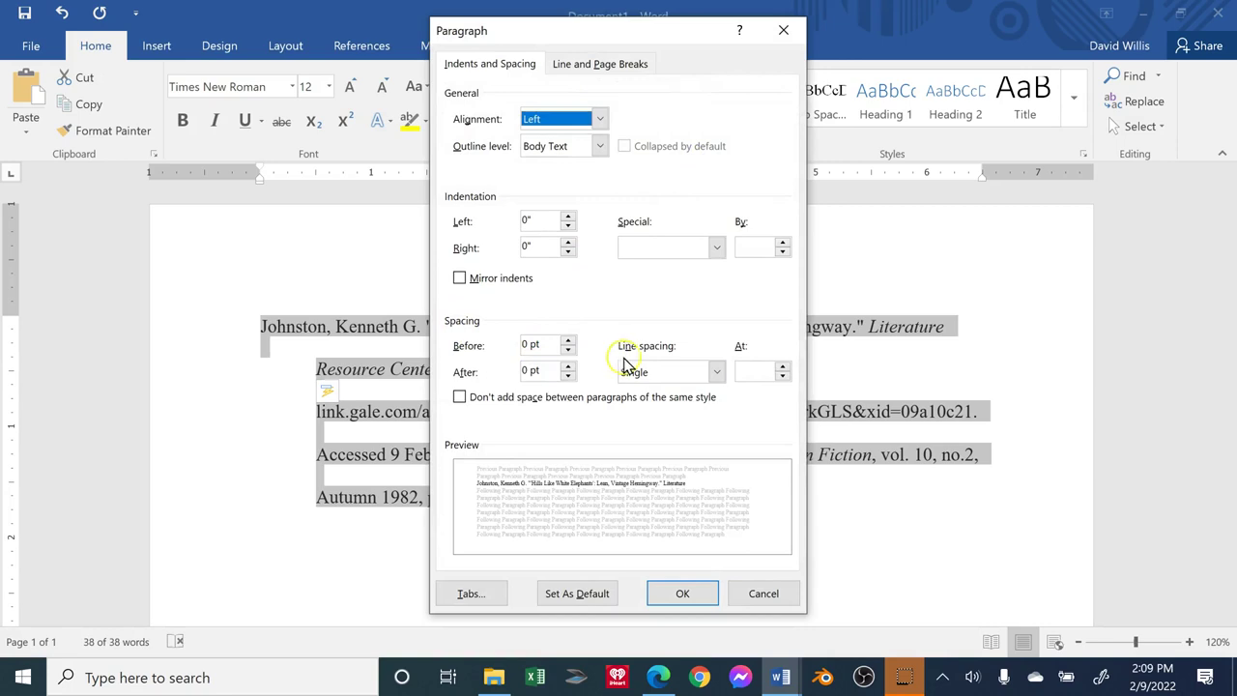
pyautogui.click(761, 594)
pyautogui.click(563, 464)
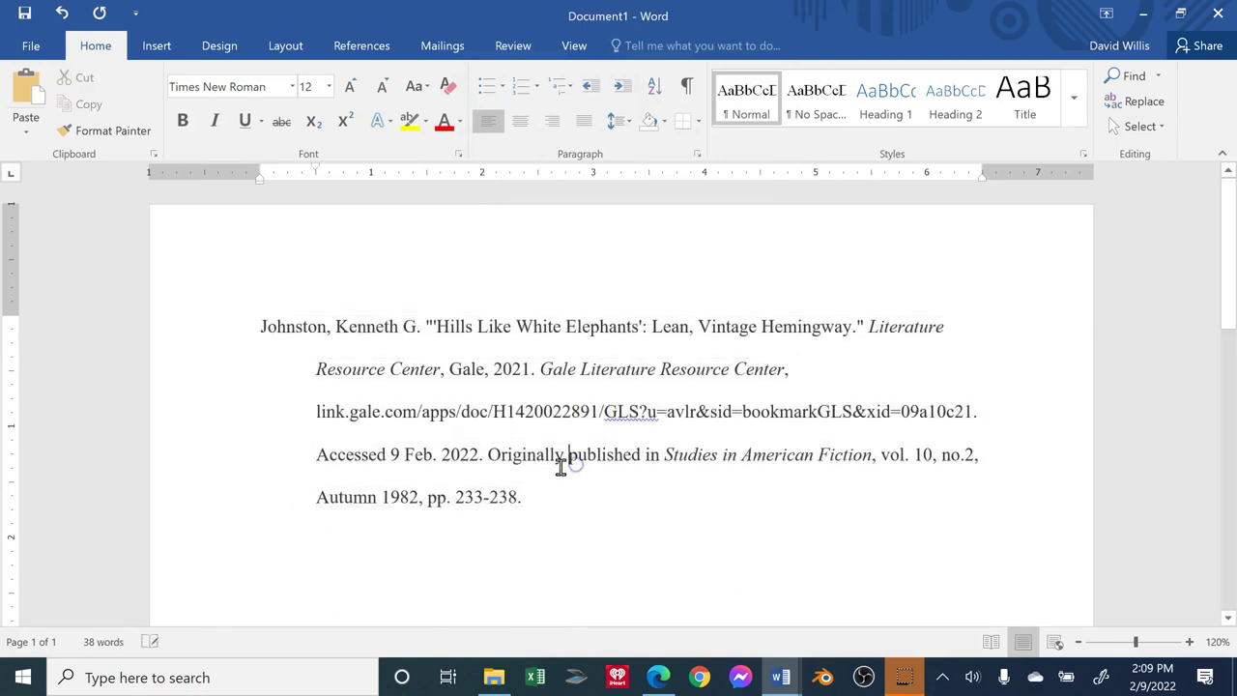
pyautogui.click(659, 678)
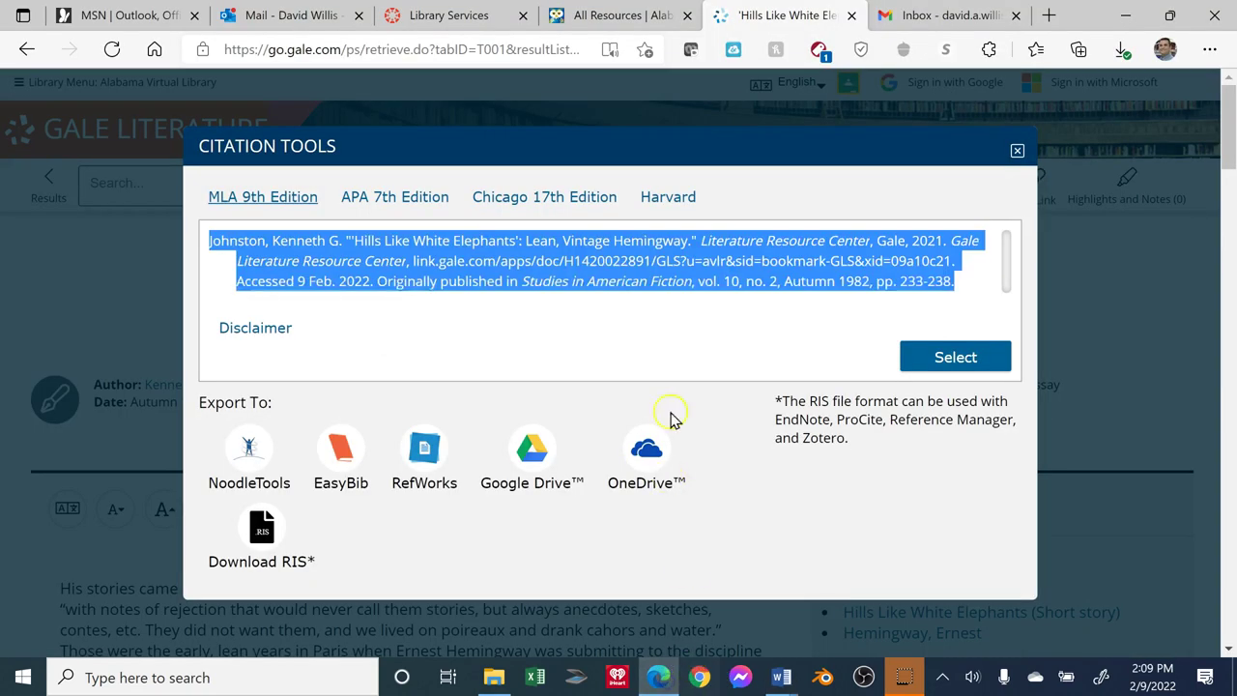
# - Close Gale's Citation Tools and return to the Alabama Virtual Library home page
pyautogui.click(1017, 151)
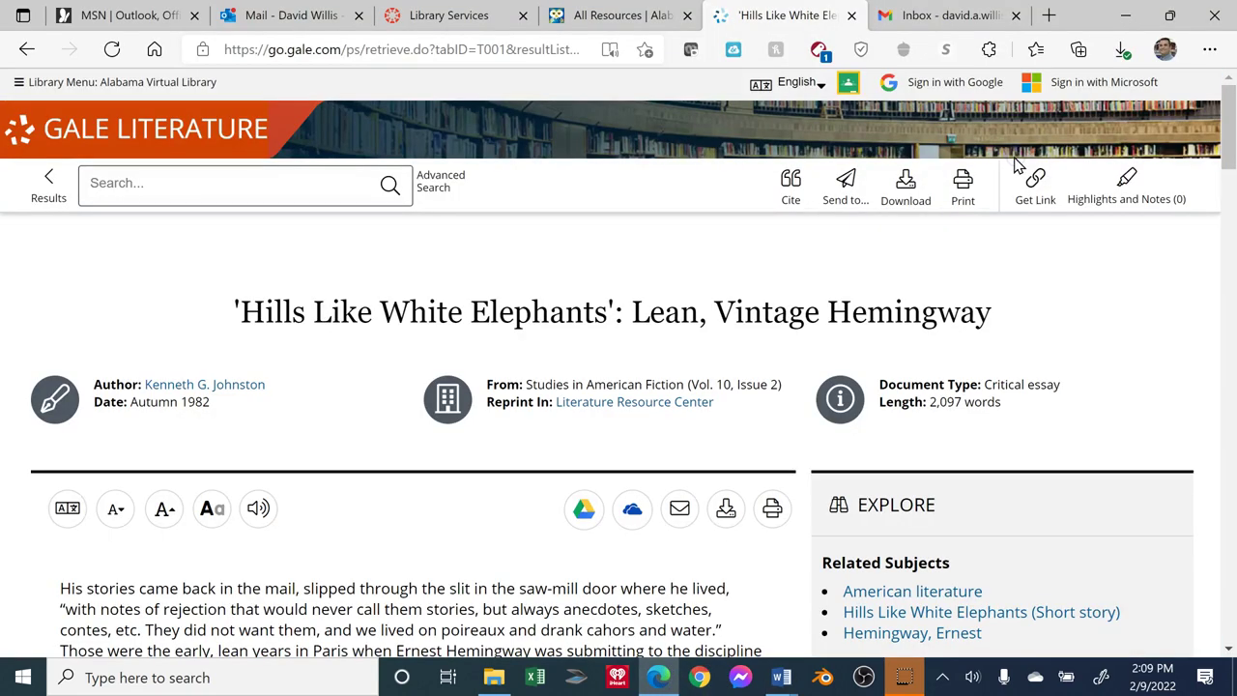
pyautogui.click(618, 15)
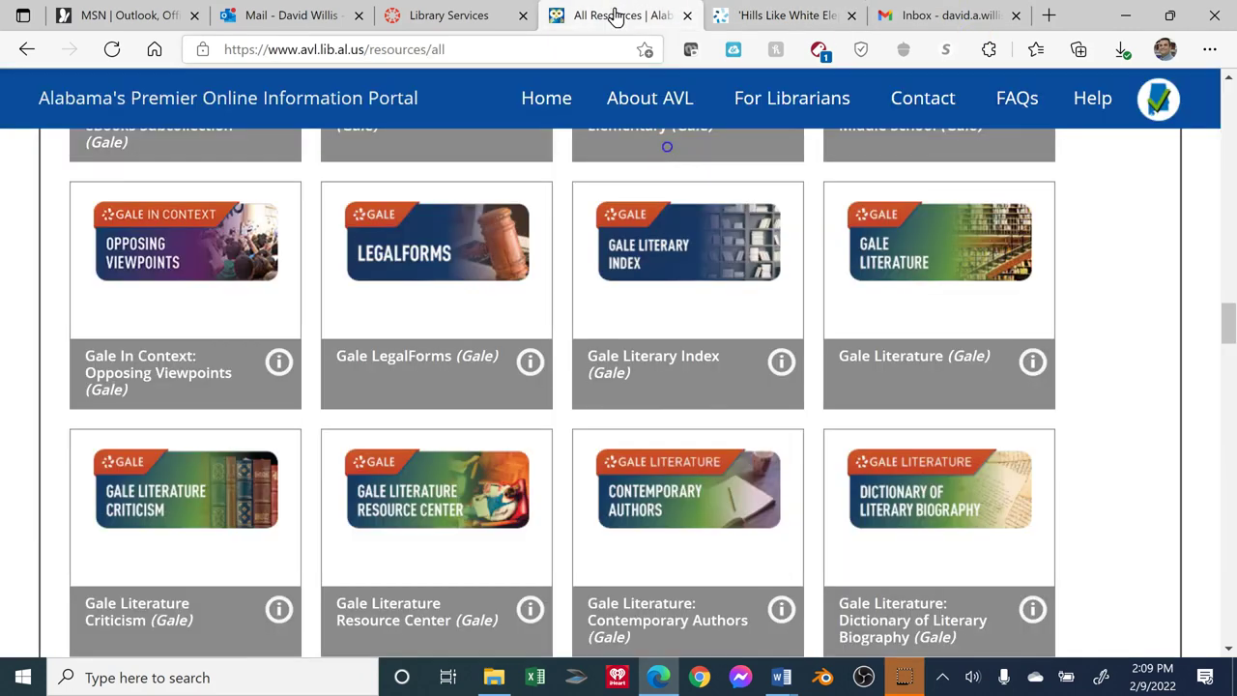
pyautogui.scroll(3, 620, 480)
pyautogui.scroll(15, 647, 445)
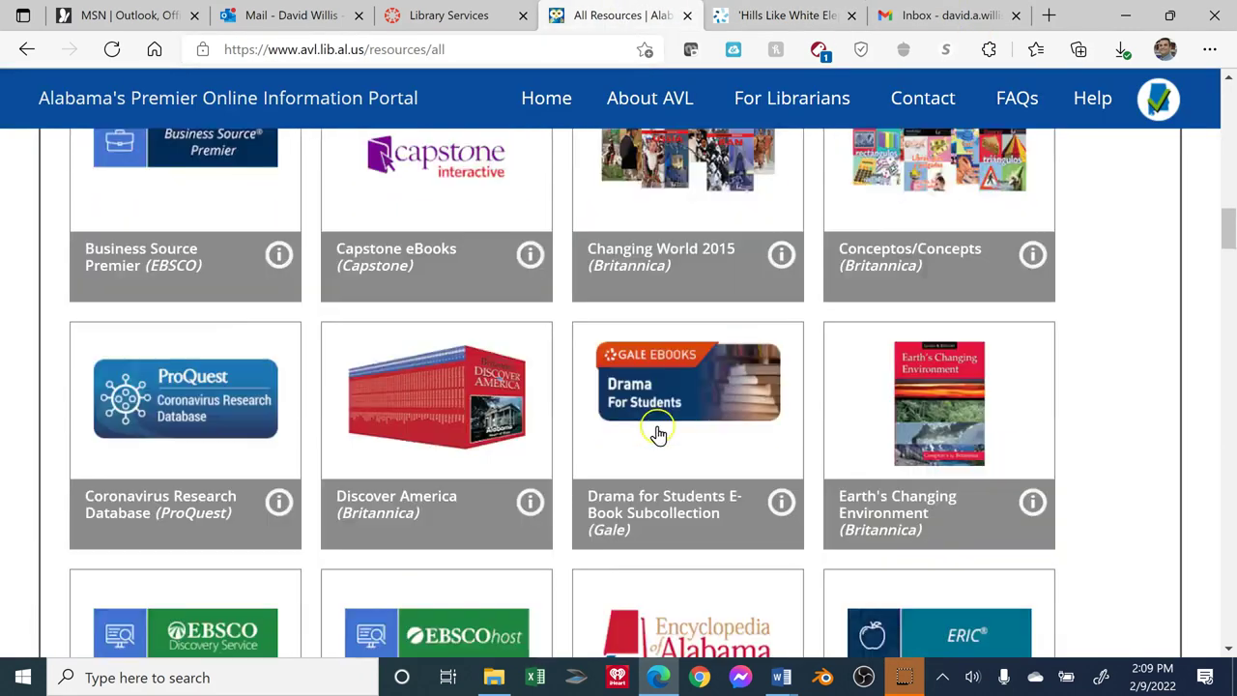
pyautogui.scroll(5, 705, 426)
pyautogui.scroll(10, 812, 397)
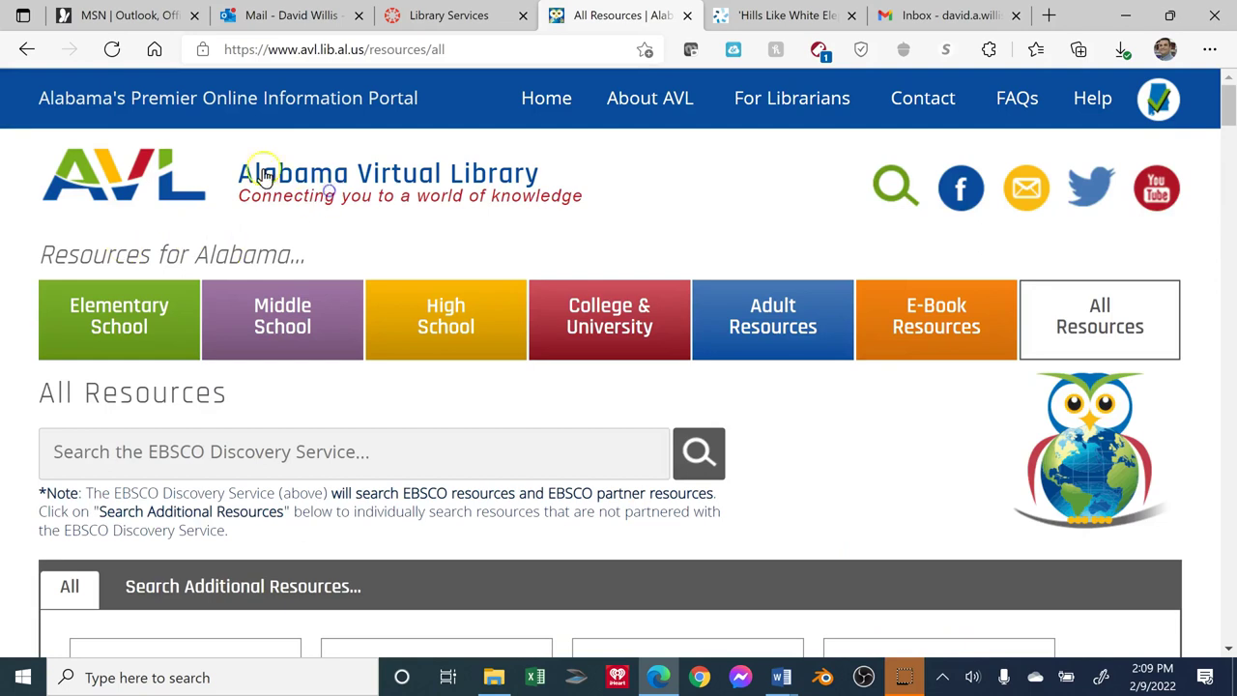
pyautogui.click(142, 165)
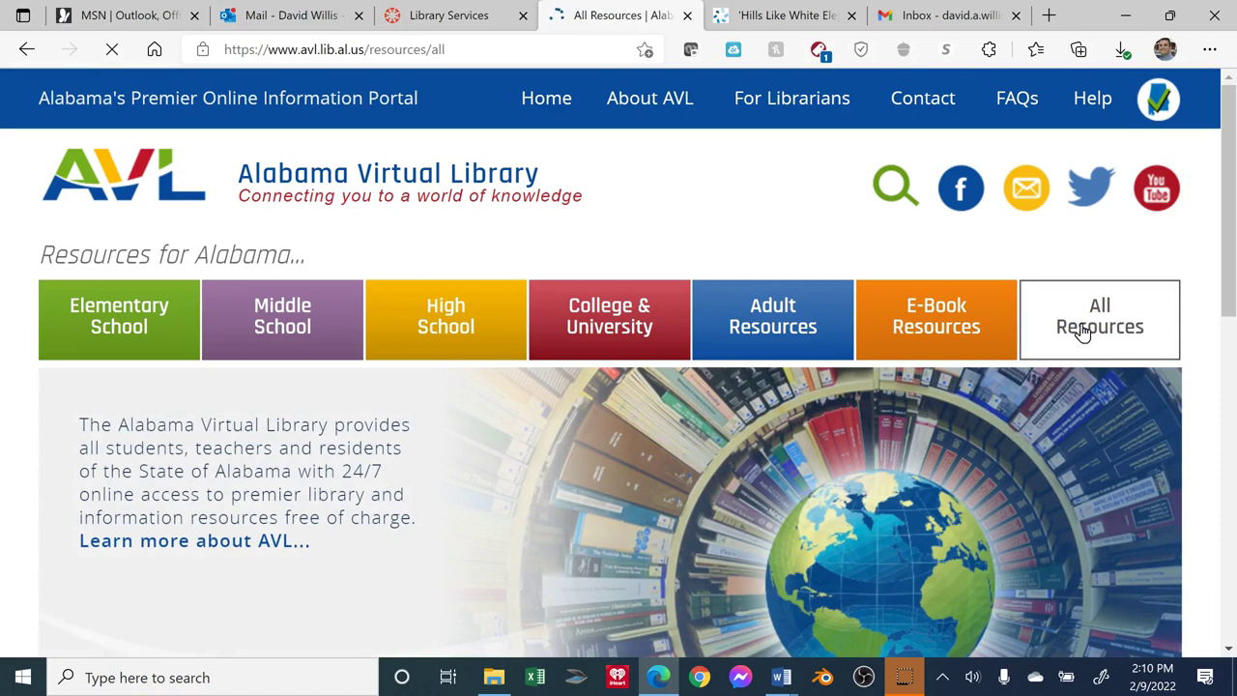
# - Open Gale Literature in a new tab from the All Resources tiles
pyautogui.click(901, 679)
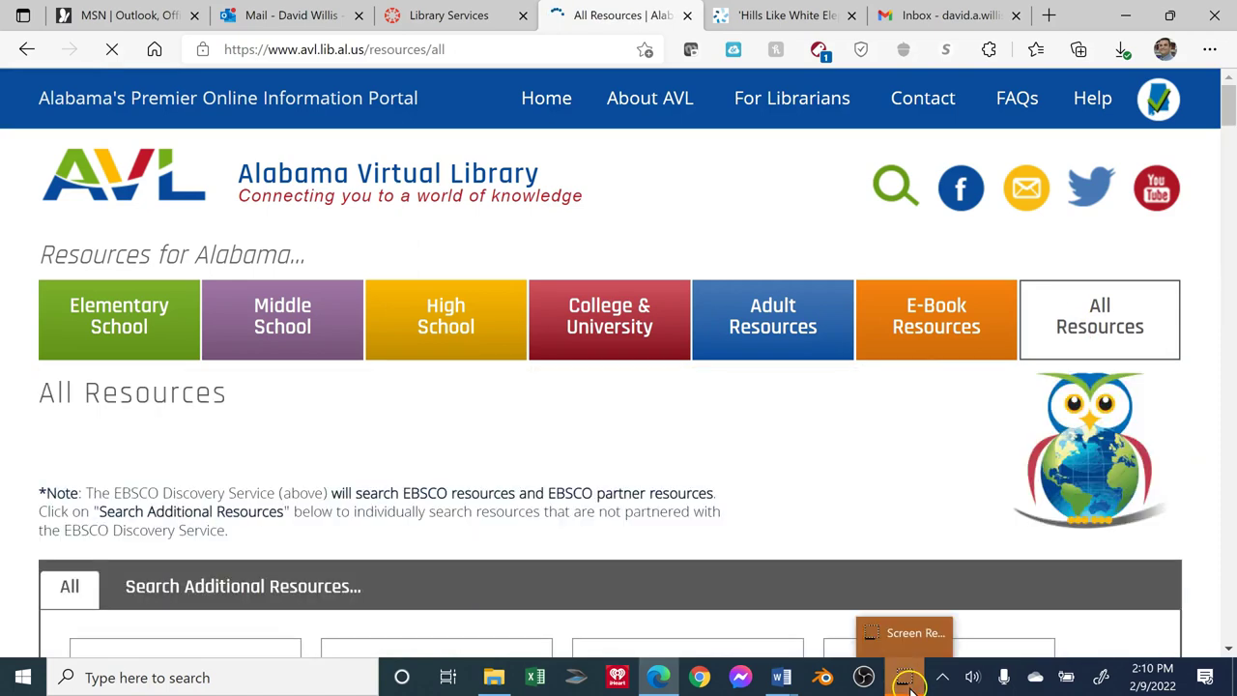
pyautogui.scroll(-2, 488, 495)
pyautogui.scroll(-4, 505, 420)
pyautogui.scroll(-7, 544, 434)
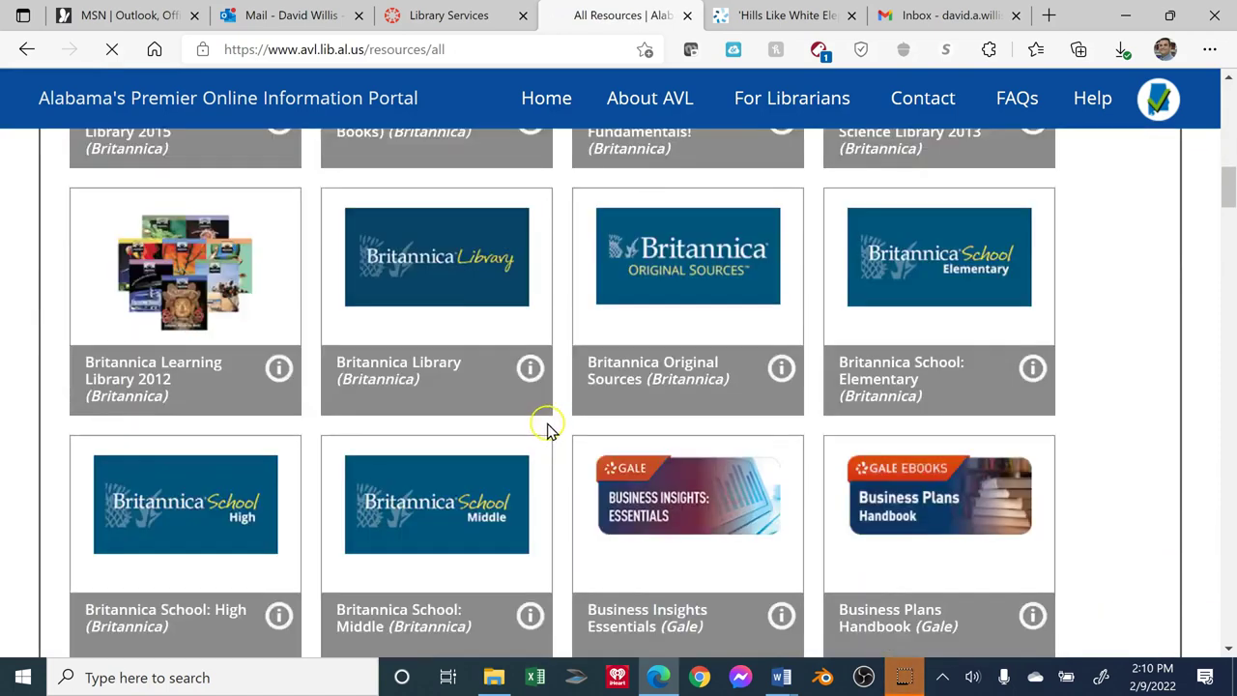
pyautogui.scroll(-4, 550, 428)
pyautogui.scroll(-5, 549, 430)
pyautogui.scroll(-6, 550, 431)
pyautogui.scroll(-3, 550, 434)
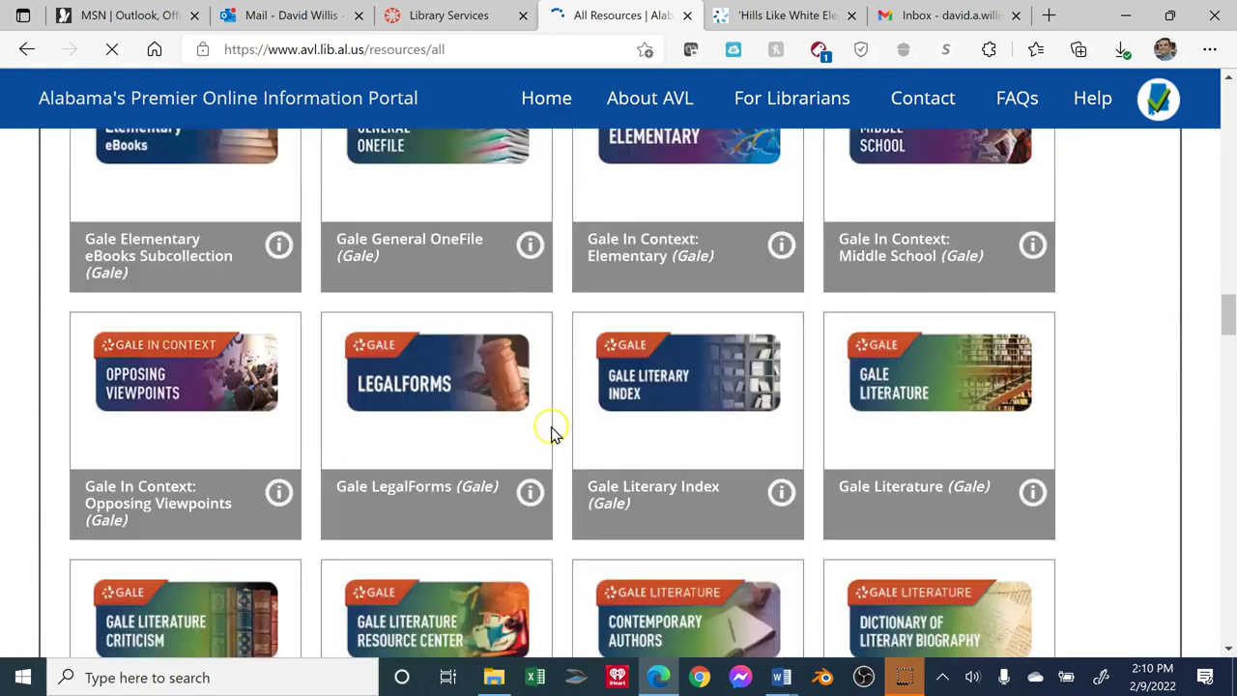
pyautogui.scroll(-1, 553, 437)
pyautogui.click(949, 362)
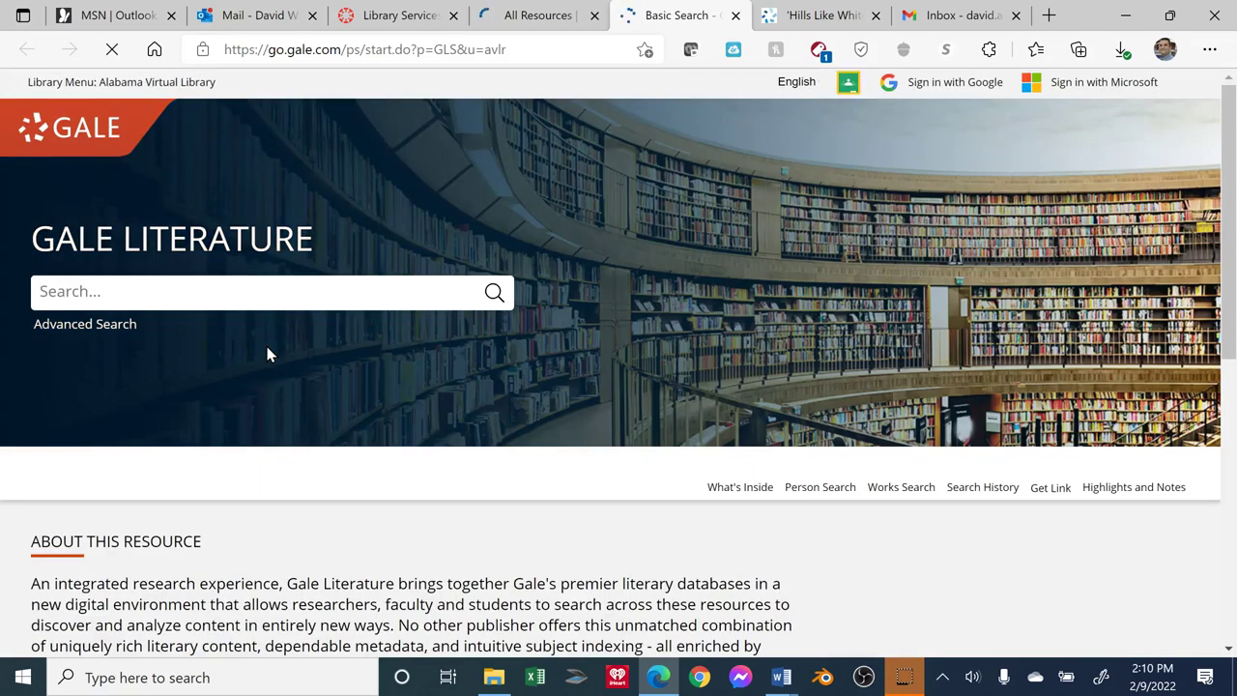
# - Close the Gale Basic Search, 'Hills Like White…' essay and AVL all-resources tabs
pyautogui.click(351, 287)
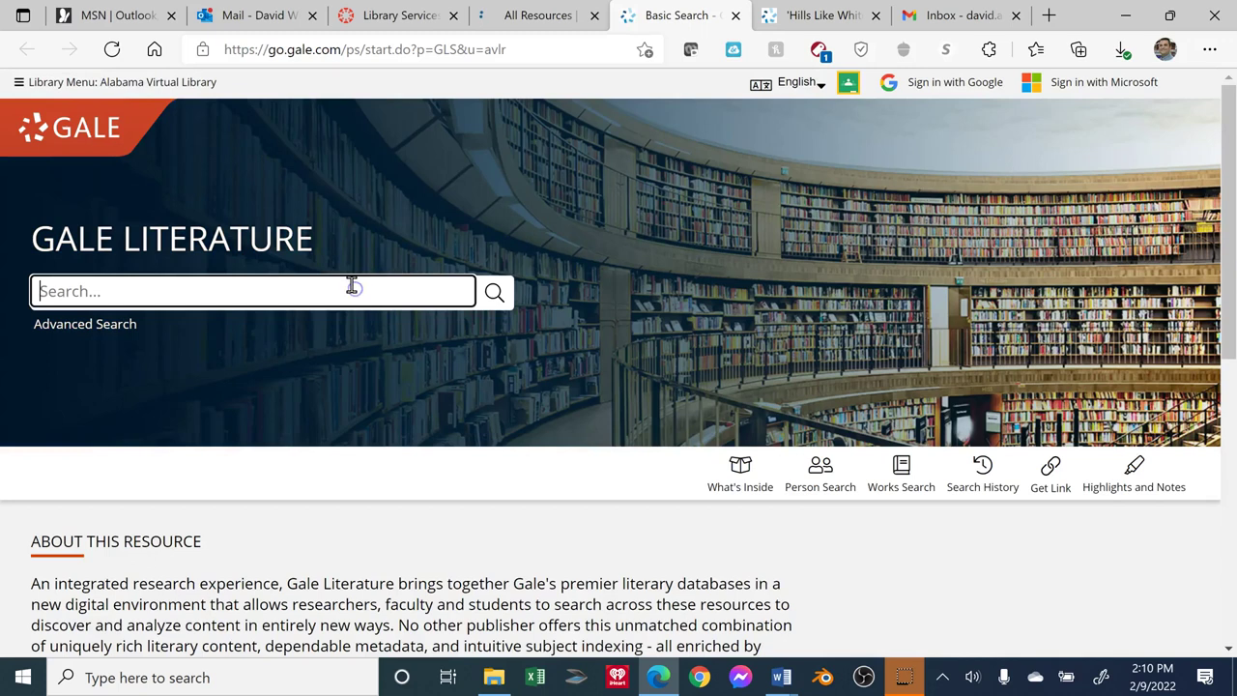
pyautogui.click(735, 17)
pyautogui.click(736, 16)
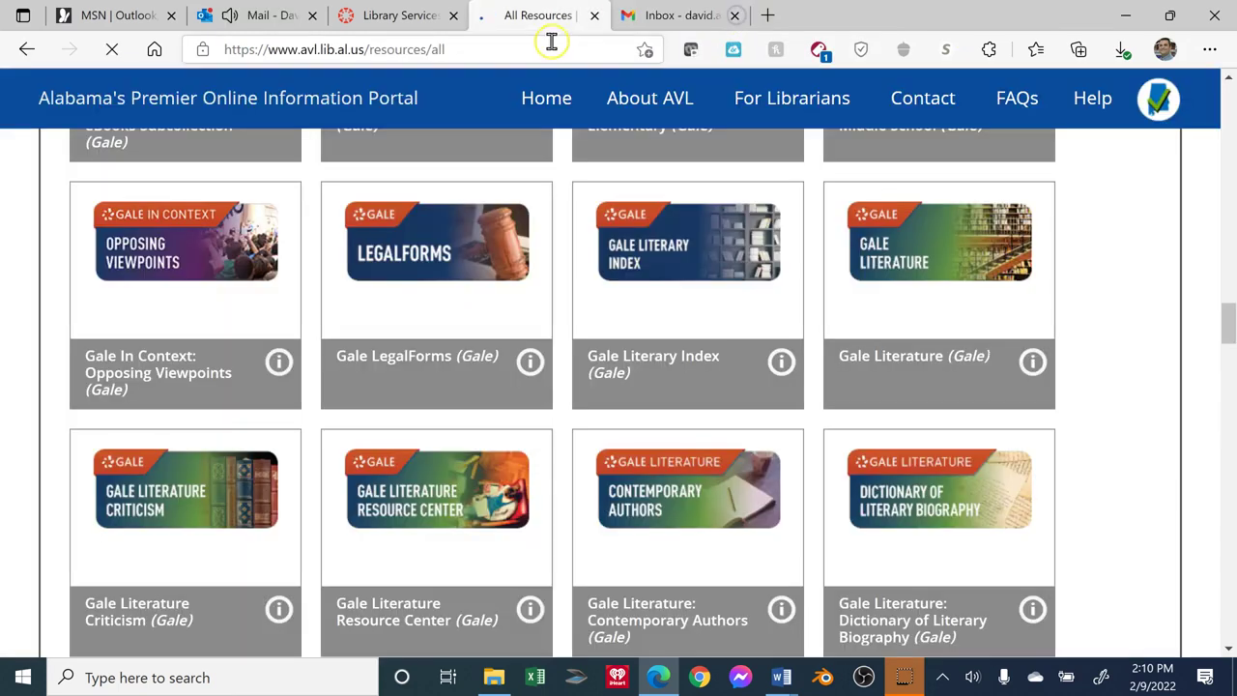
pyautogui.click(595, 17)
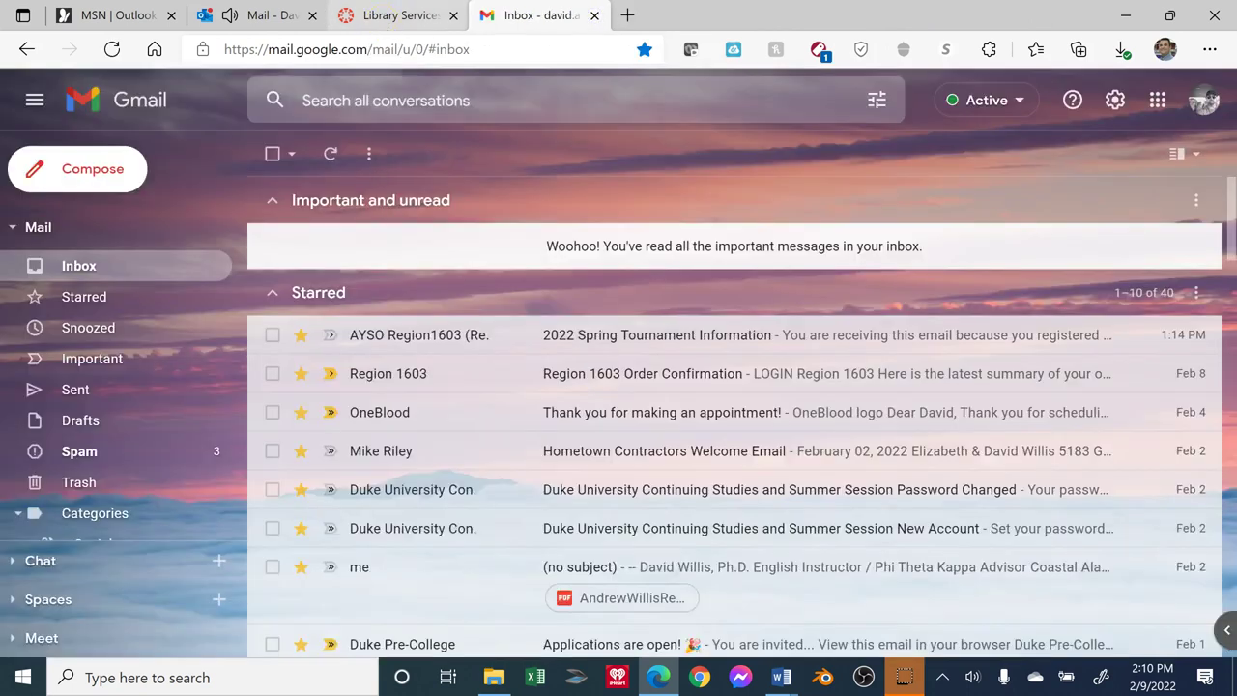
# - Go back to the Coastal Alabama Libraries Library Services tab and scroll to its database list
pyautogui.click(392, 25)
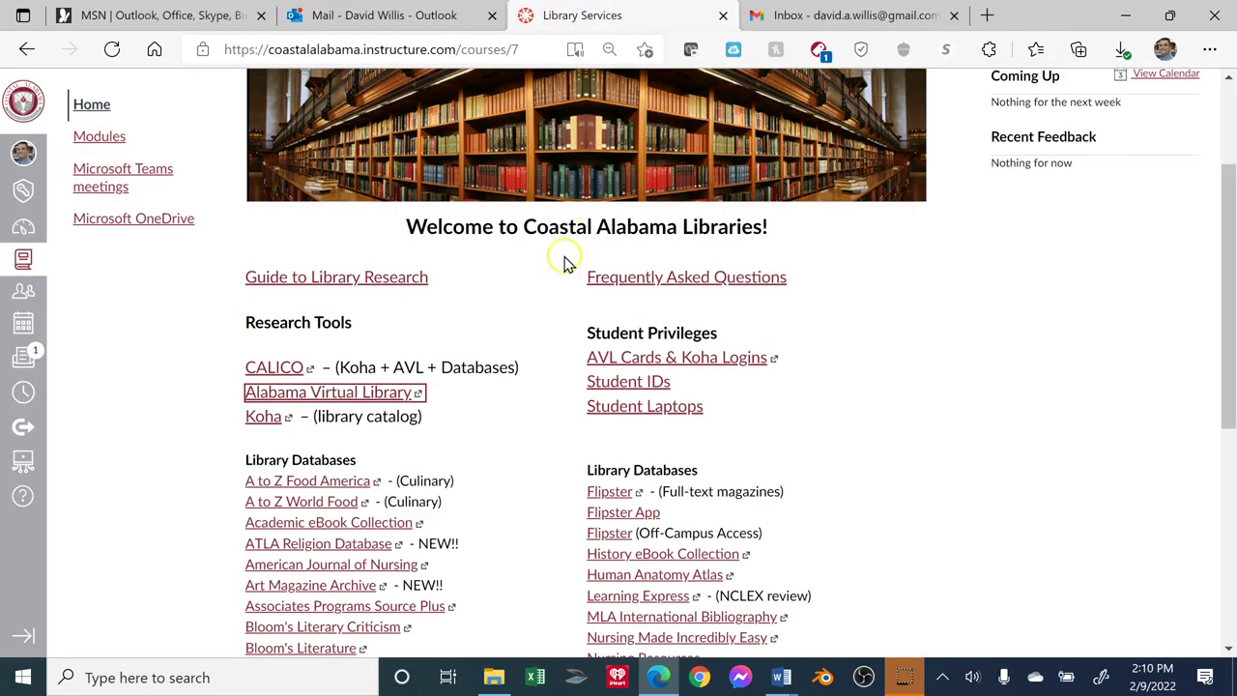
pyautogui.scroll(2, 606, 353)
pyautogui.scroll(-3, 492, 335)
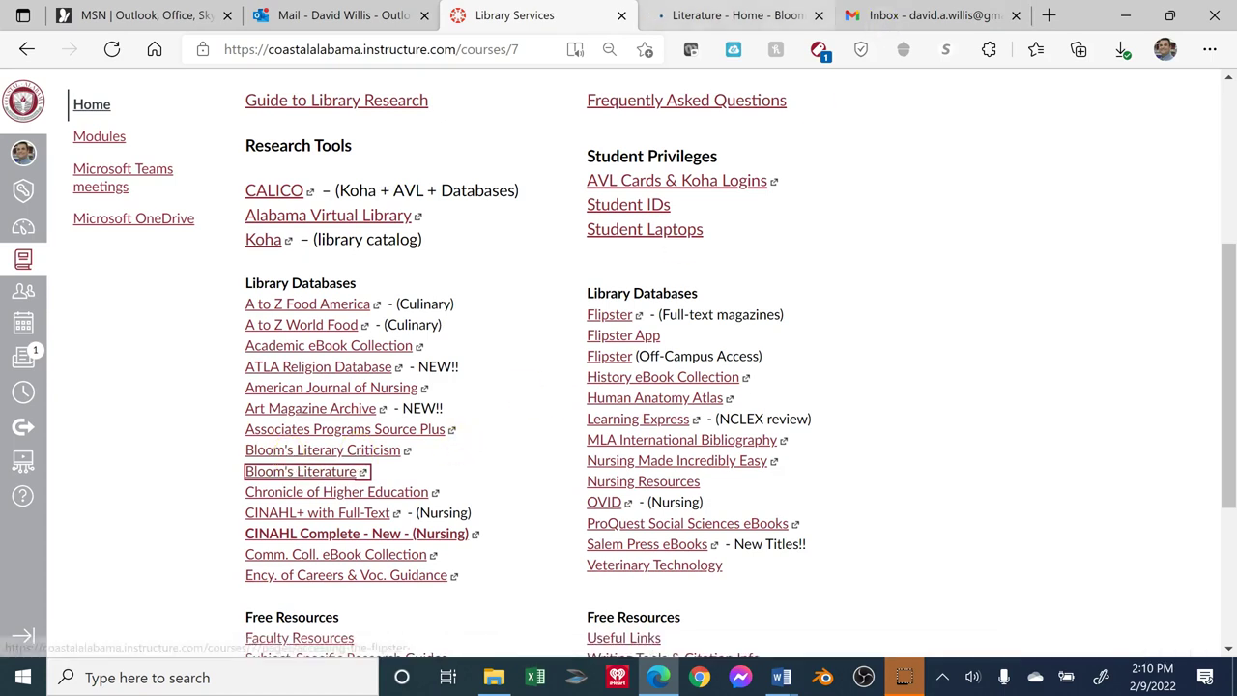
# - Search Bloom's Literature for Eudora Welty using the search box suggestion
pyautogui.hotkey('ctrl', 'Tab')
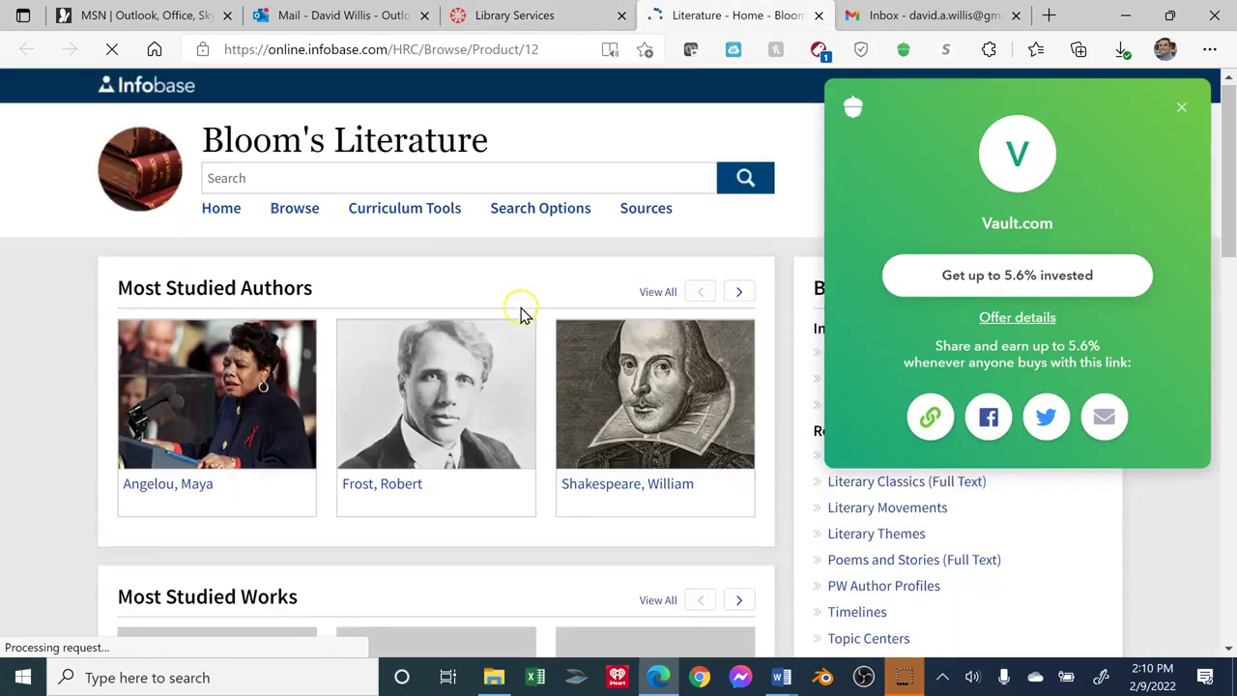
pyautogui.click(462, 178)
pyautogui.write('Eudor')
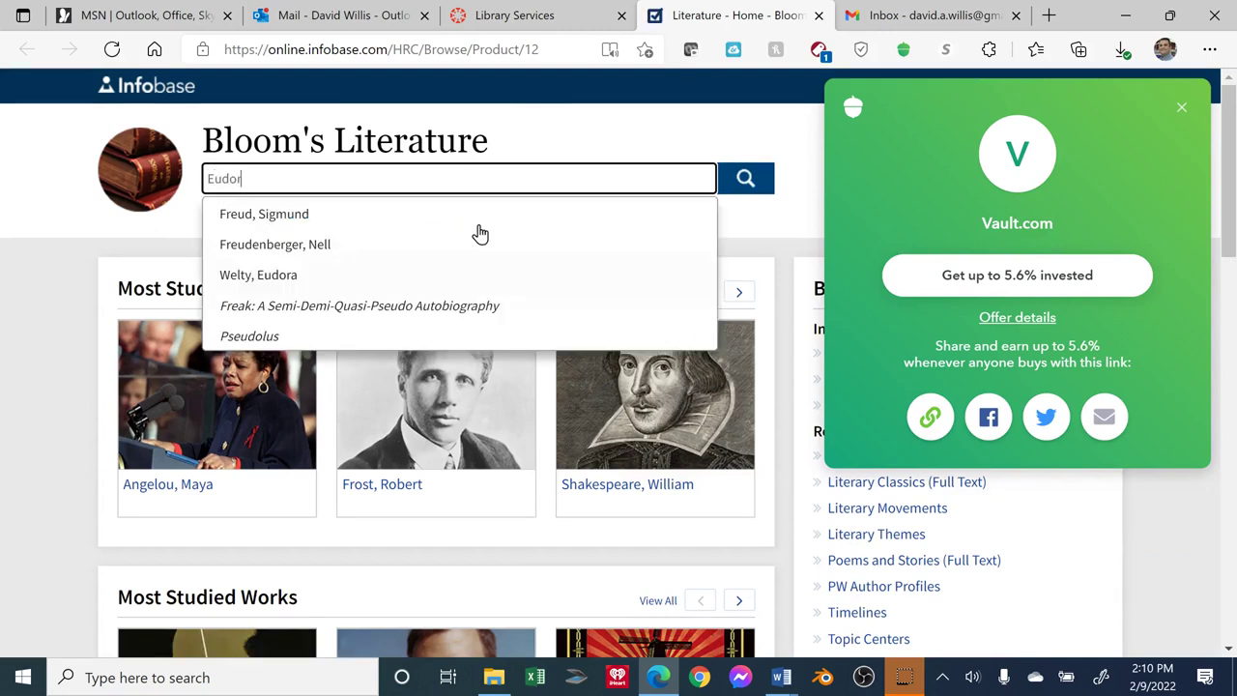
pyautogui.write('a Welty')
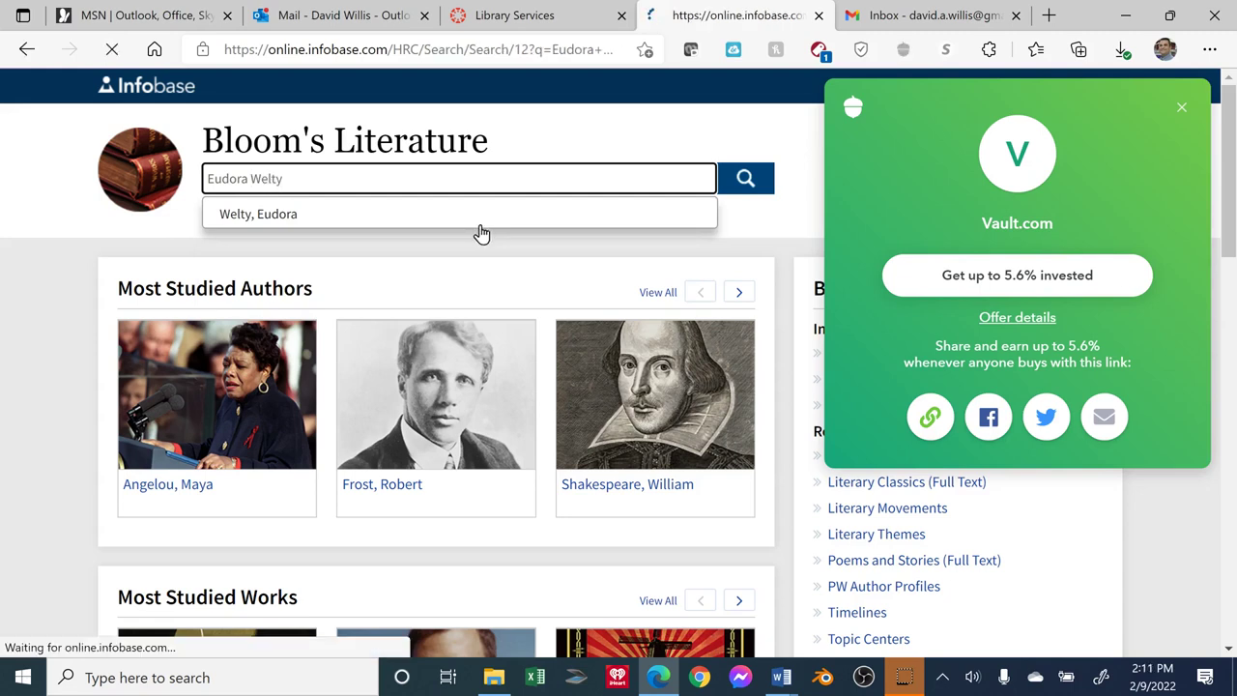
pyautogui.click(1061, 278)
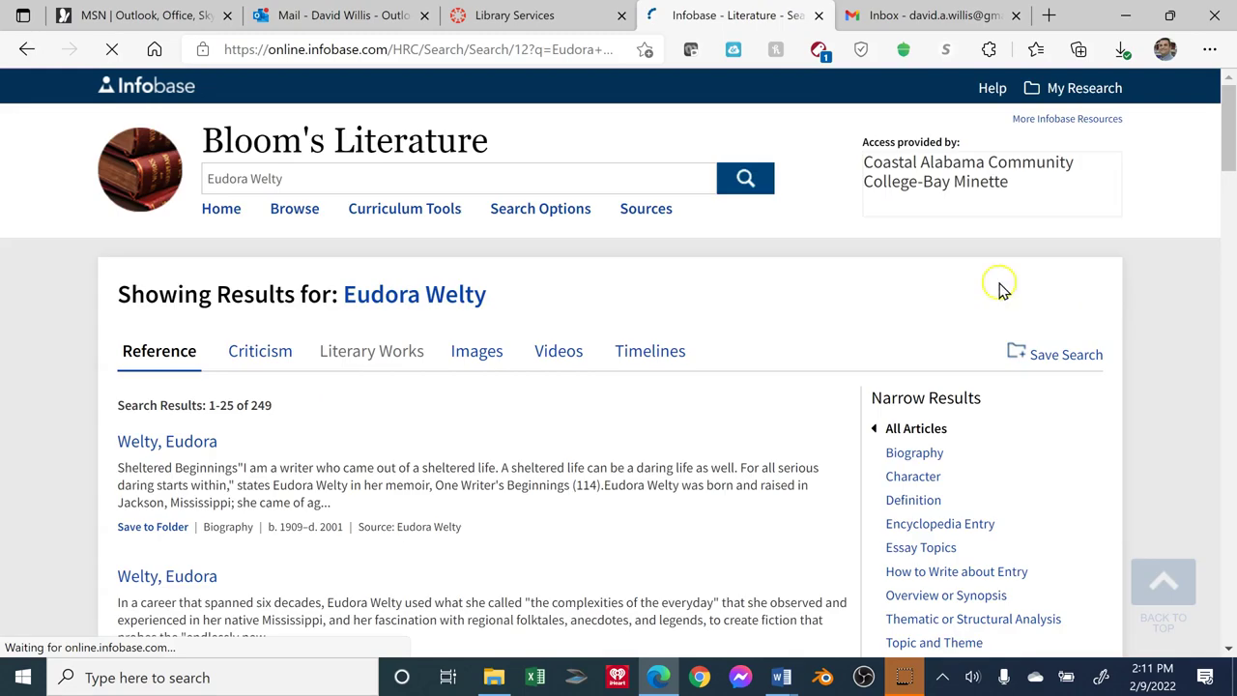
# - Scroll the results and open the Welty, Eudora biography article
pyautogui.scroll(-2, 409, 409)
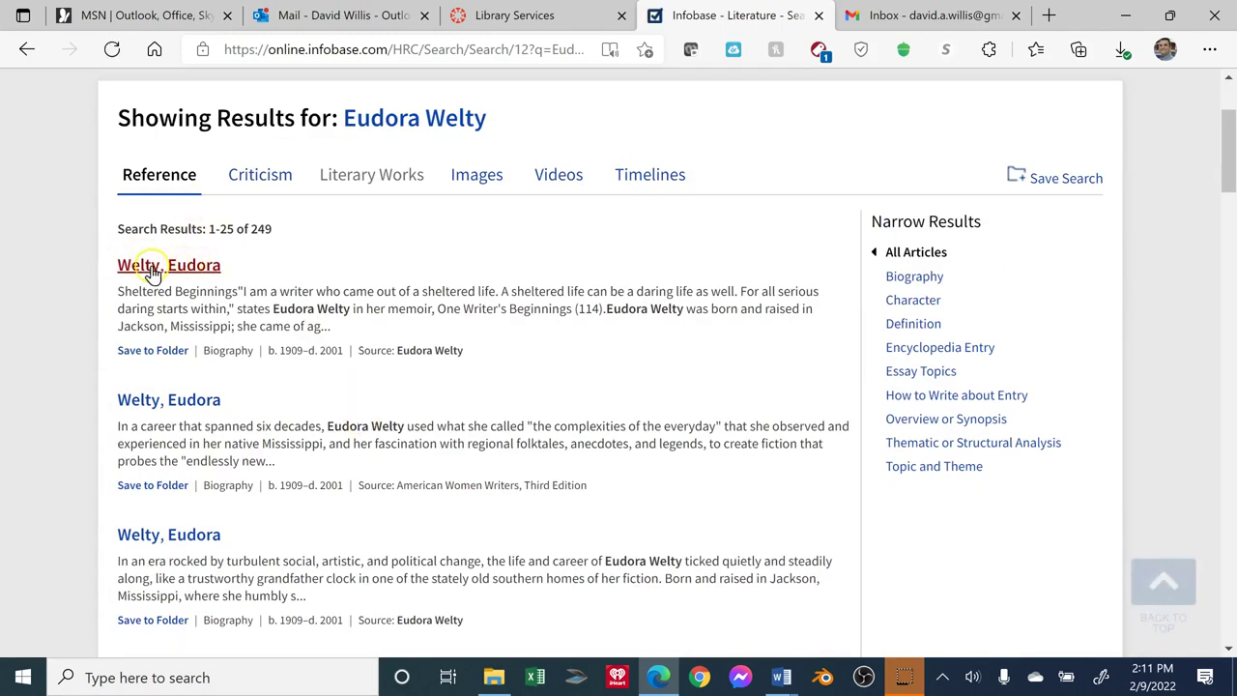
pyautogui.scroll(-1, 154, 268)
pyautogui.scroll(-3, 155, 268)
pyautogui.scroll(-3, 163, 261)
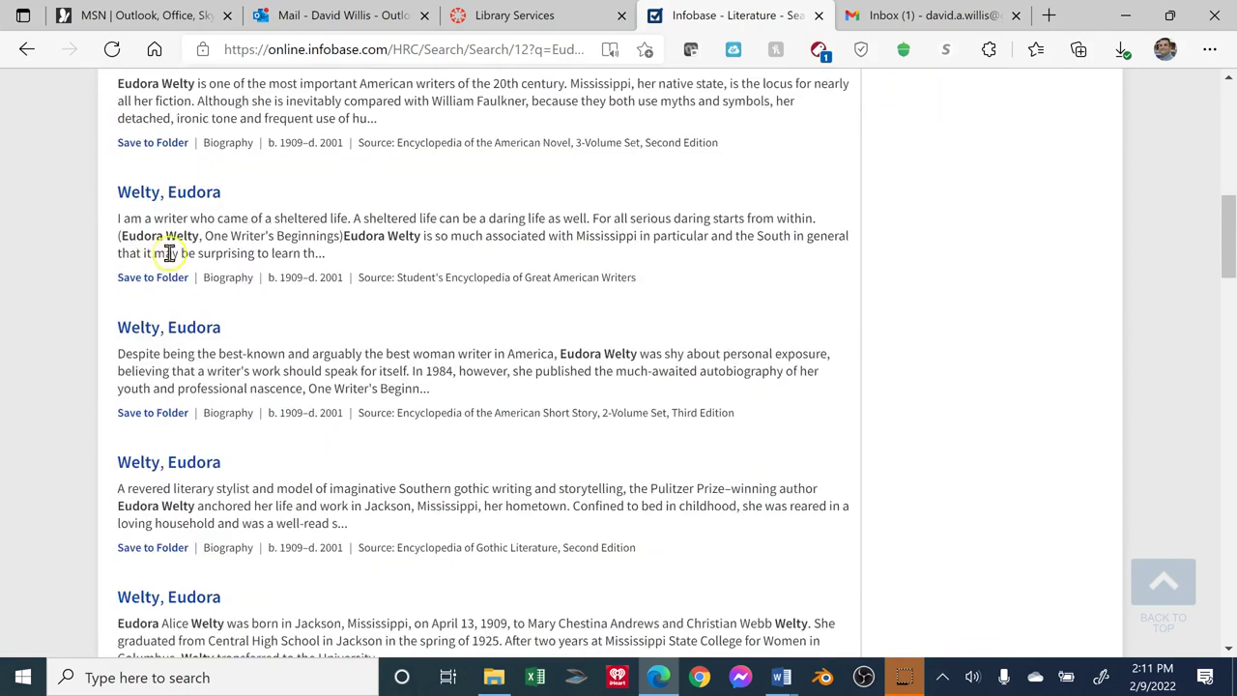
pyautogui.scroll(-1, 166, 254)
pyautogui.scroll(-1, 241, 300)
pyautogui.scroll(-1, 343, 360)
pyautogui.scroll(-2, 333, 362)
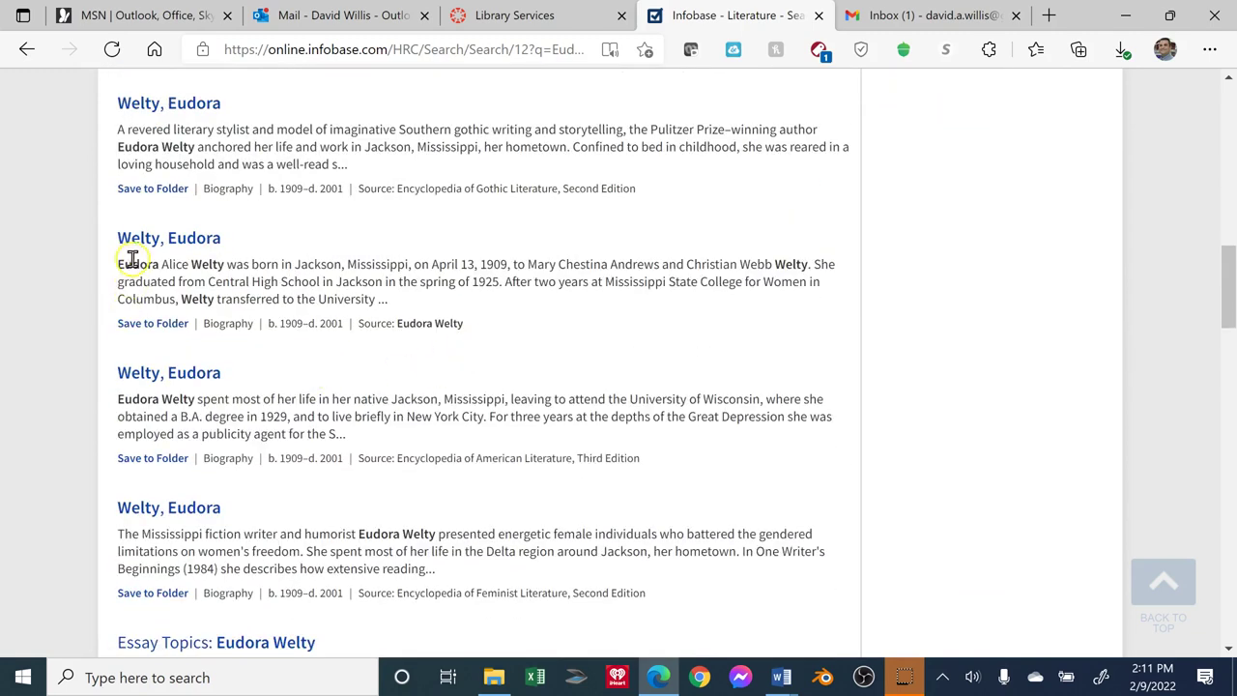
pyautogui.click(167, 240)
pyautogui.click(162, 239)
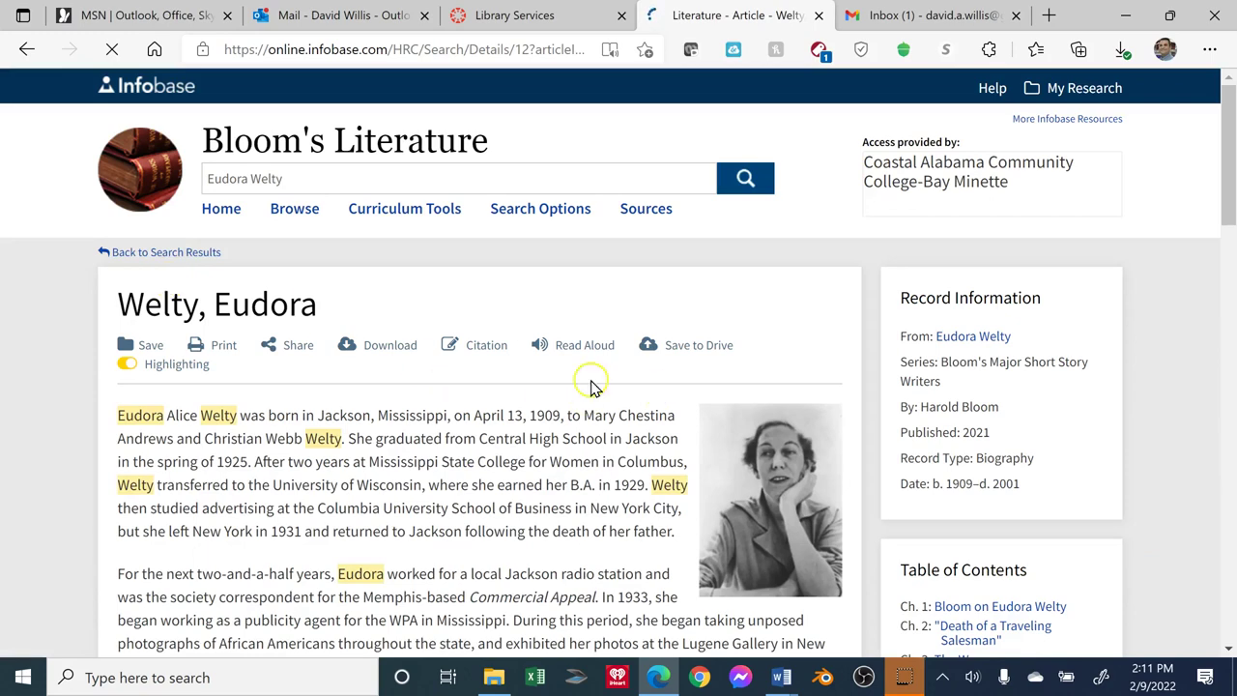
# - Read down through the Welty biography, then jump back to the top of the article
pyautogui.scroll(-2, 624, 488)
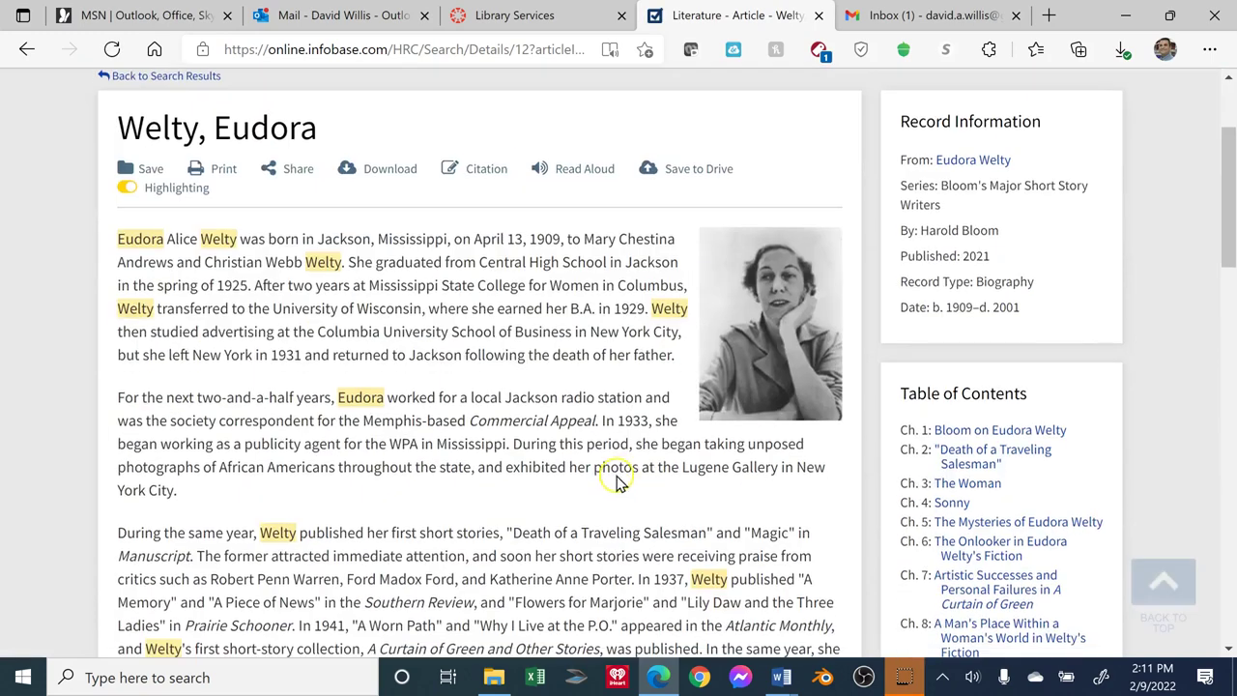
pyautogui.scroll(-4, 513, 367)
pyautogui.scroll(-4, 522, 401)
pyautogui.scroll(-3, 522, 401)
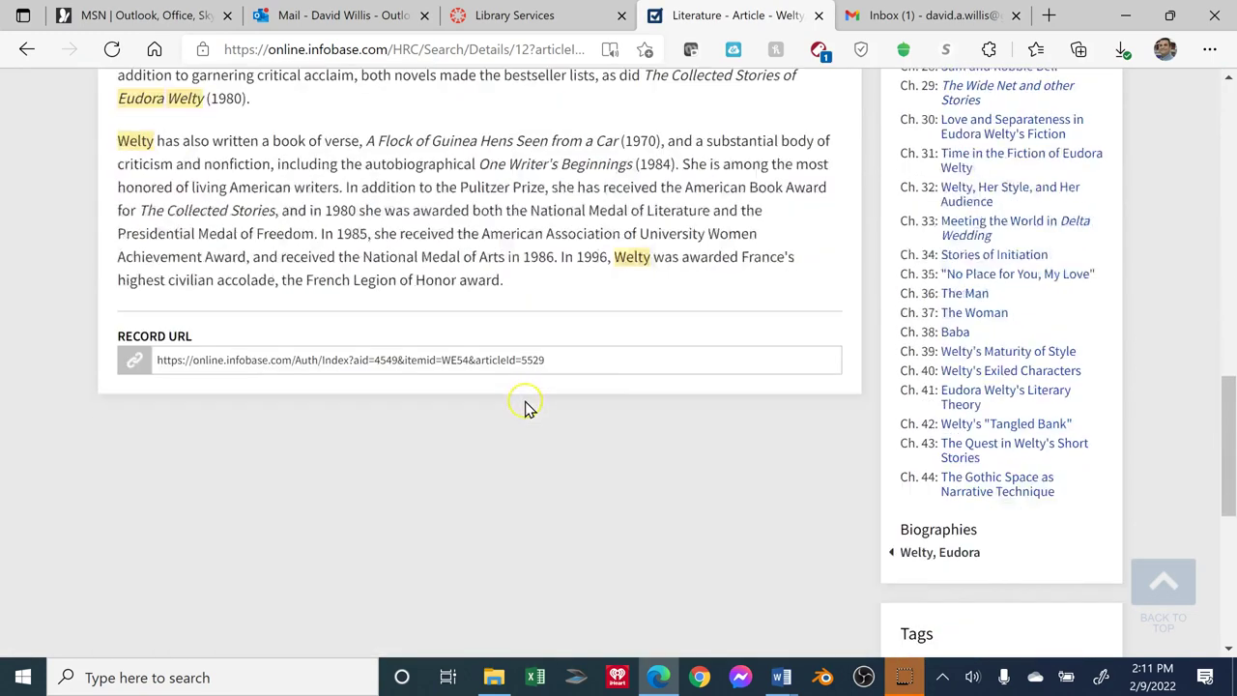
pyautogui.scroll(-2, 525, 406)
pyautogui.press('Home')
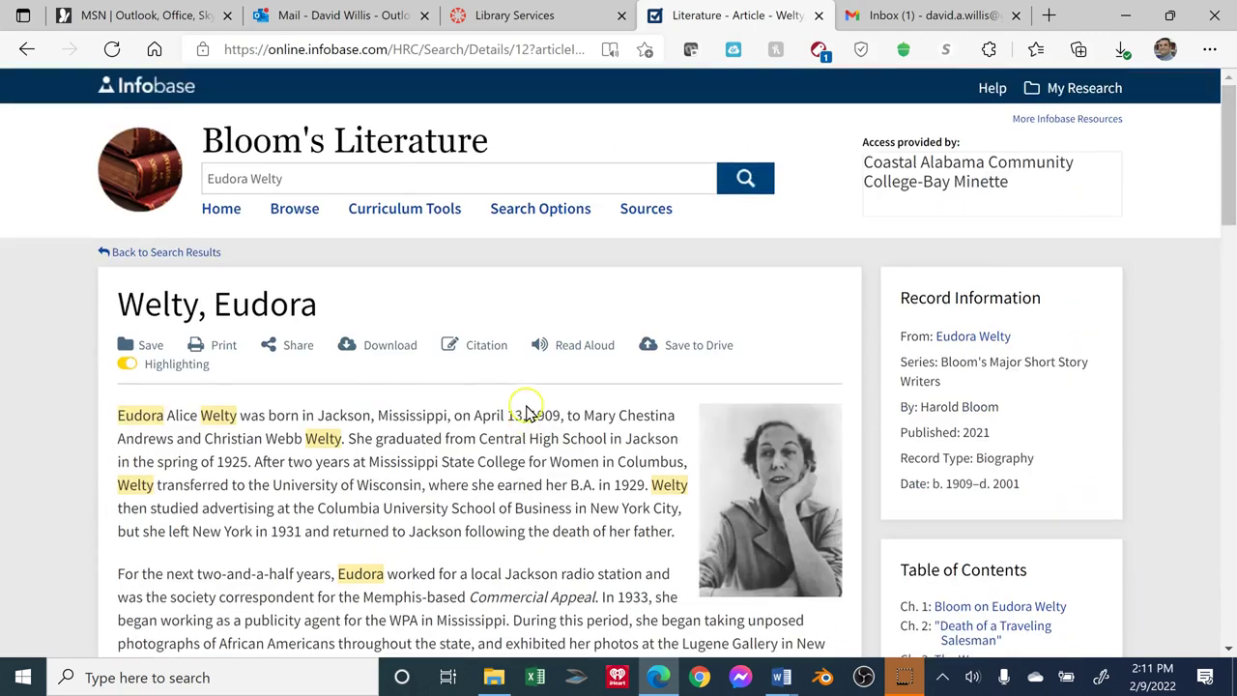
# - View the Welty biography's MLA citation, close it, and open the Infobase eBooks collection
pyautogui.click(486, 348)
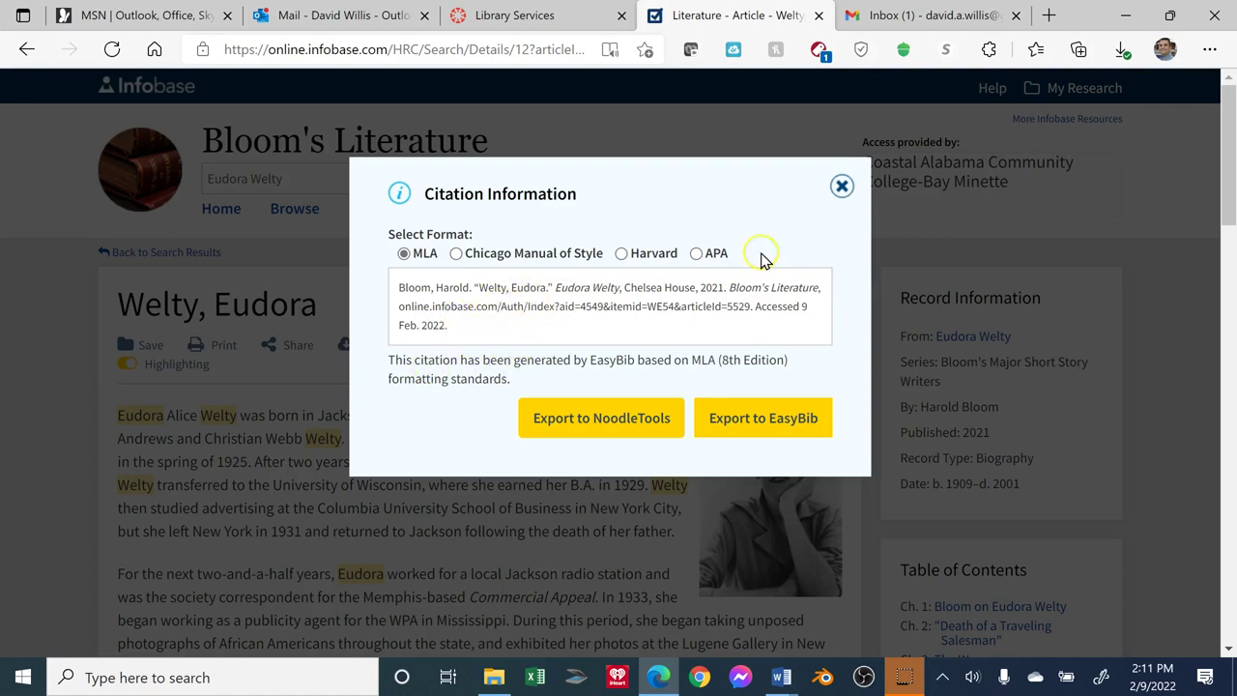
pyautogui.click(842, 185)
pyautogui.click(594, 27)
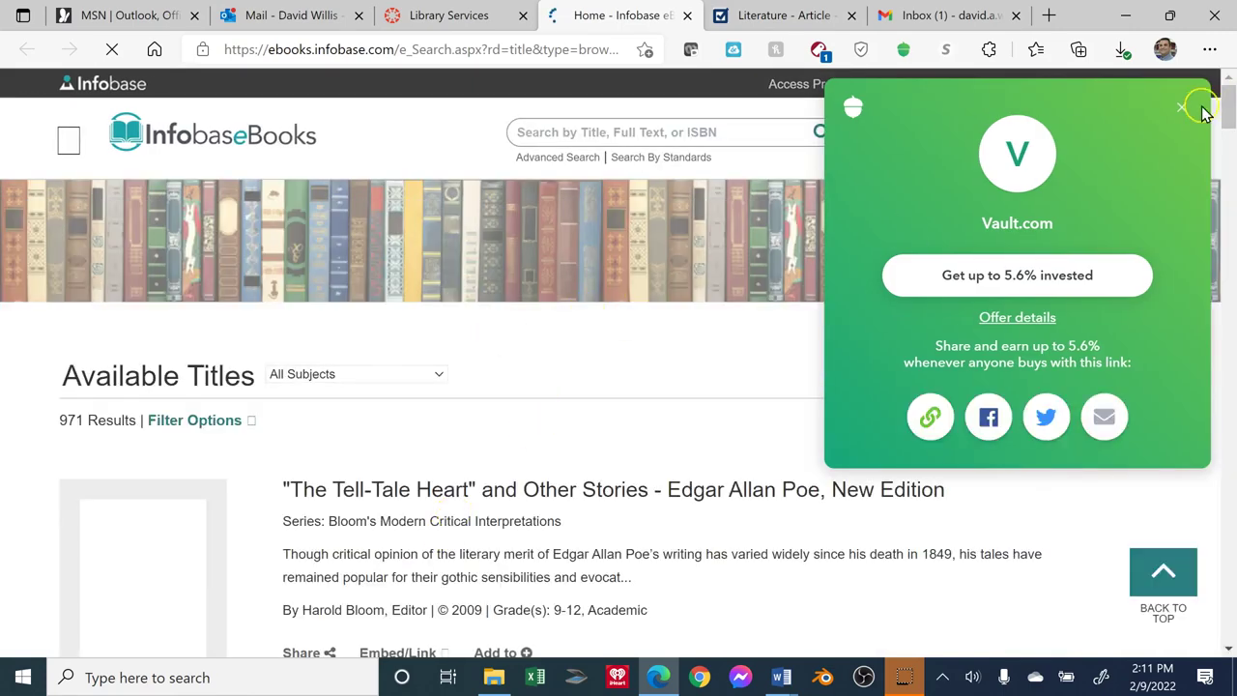
# - Dismiss the Vault.com popup and search Infobase eBooks for 'welty', browsing the suggested Welty titles
pyautogui.click(1183, 108)
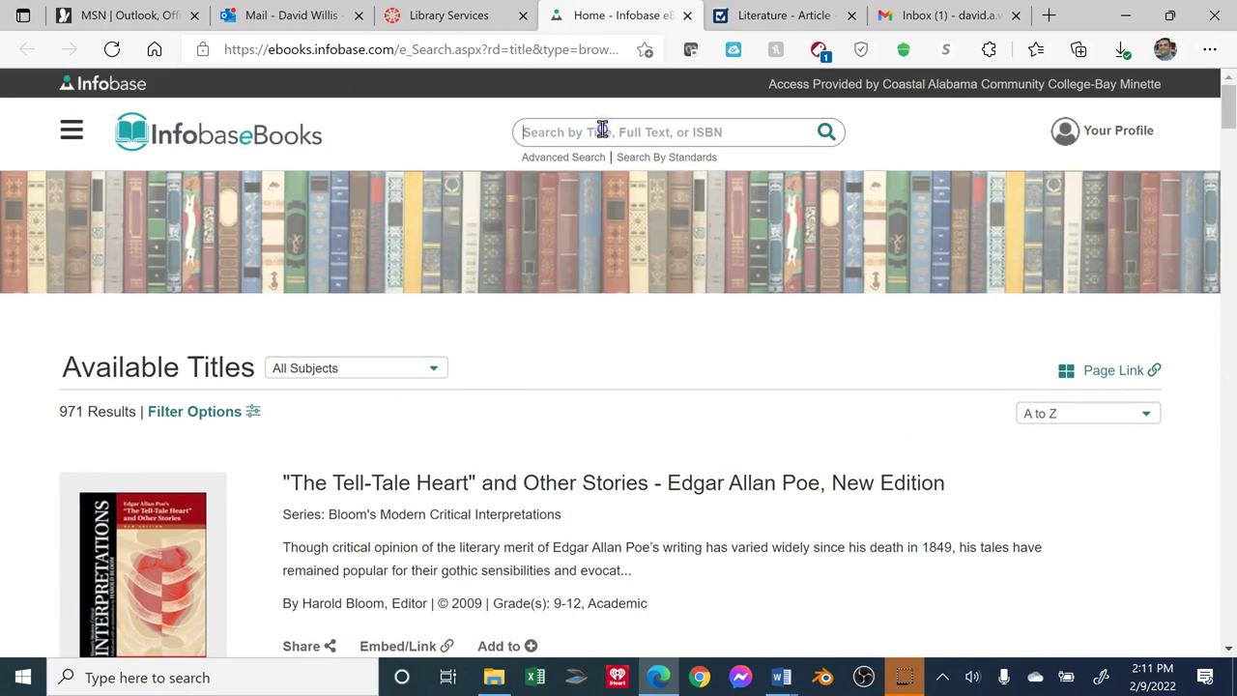
pyautogui.write('welt')
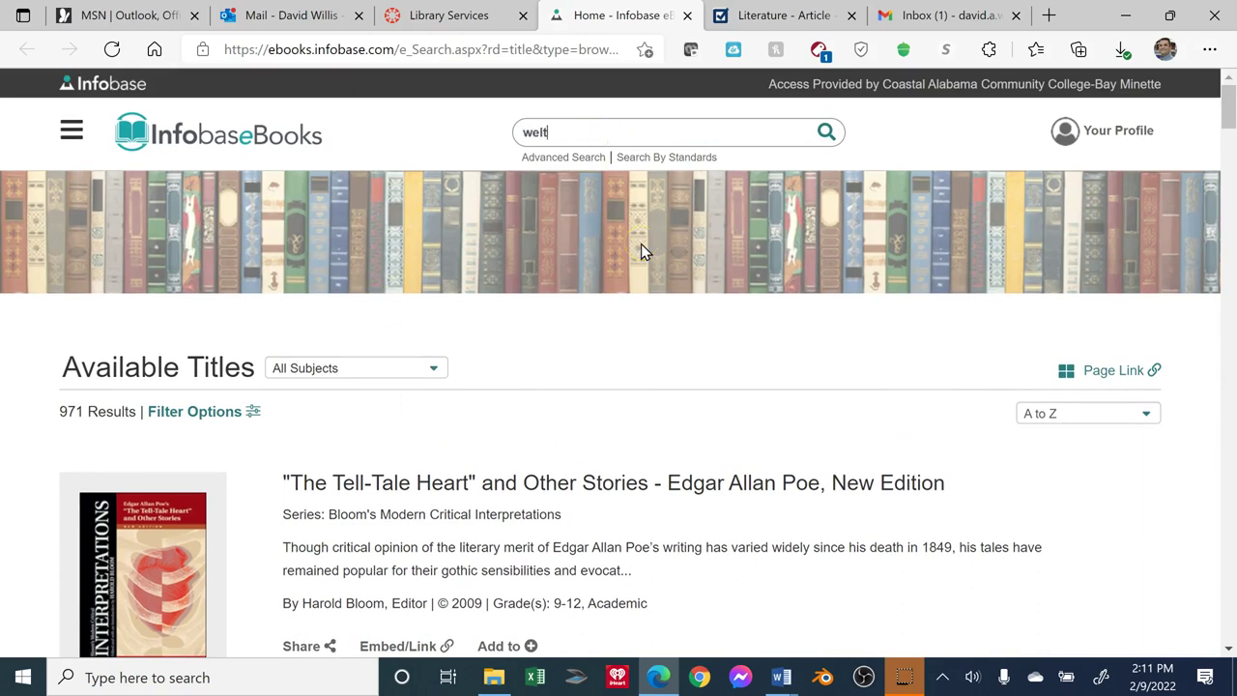
pyautogui.write('y')
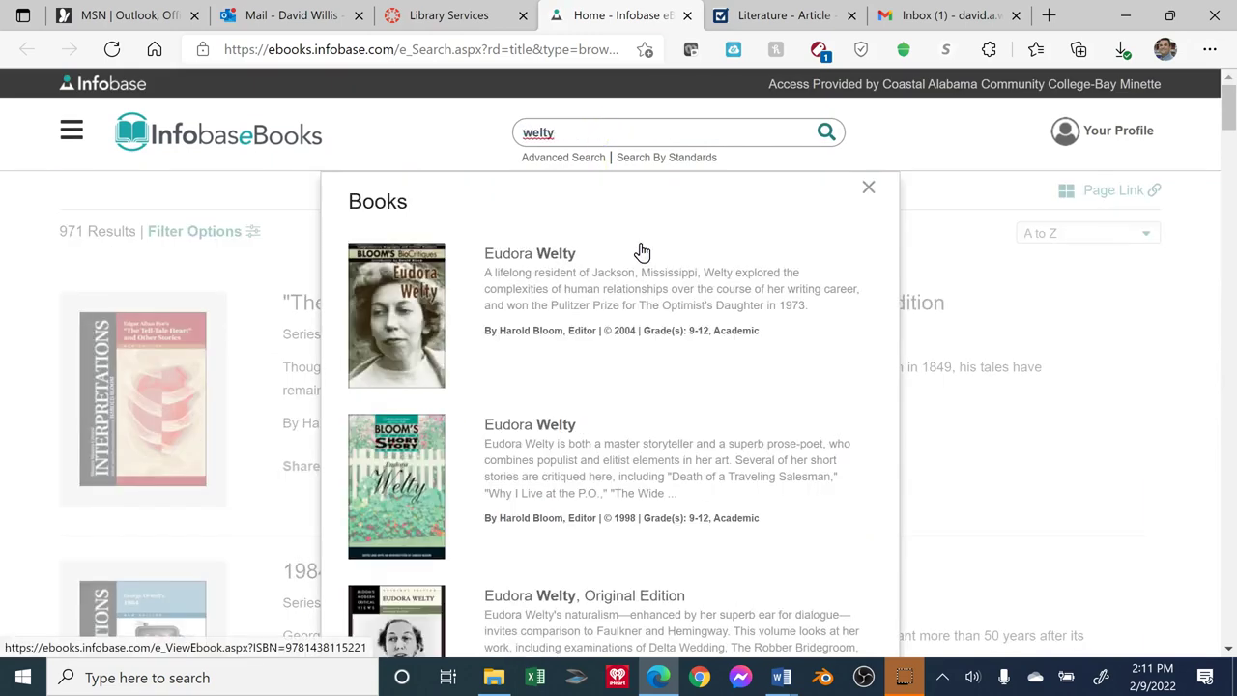
pyautogui.scroll(-1, 628, 271)
pyautogui.scroll(-2, 628, 273)
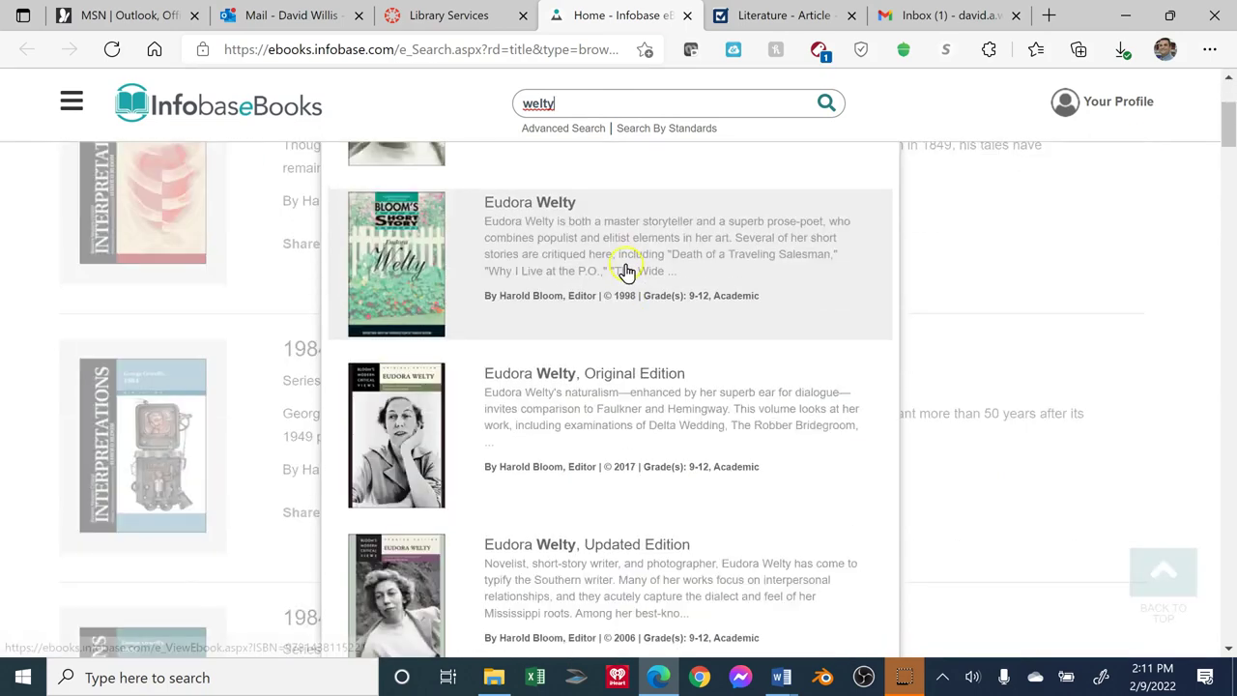
pyautogui.scroll(-1, 625, 270)
pyautogui.scroll(-2, 625, 271)
pyautogui.scroll(-2, 630, 276)
pyautogui.scroll(-1, 632, 281)
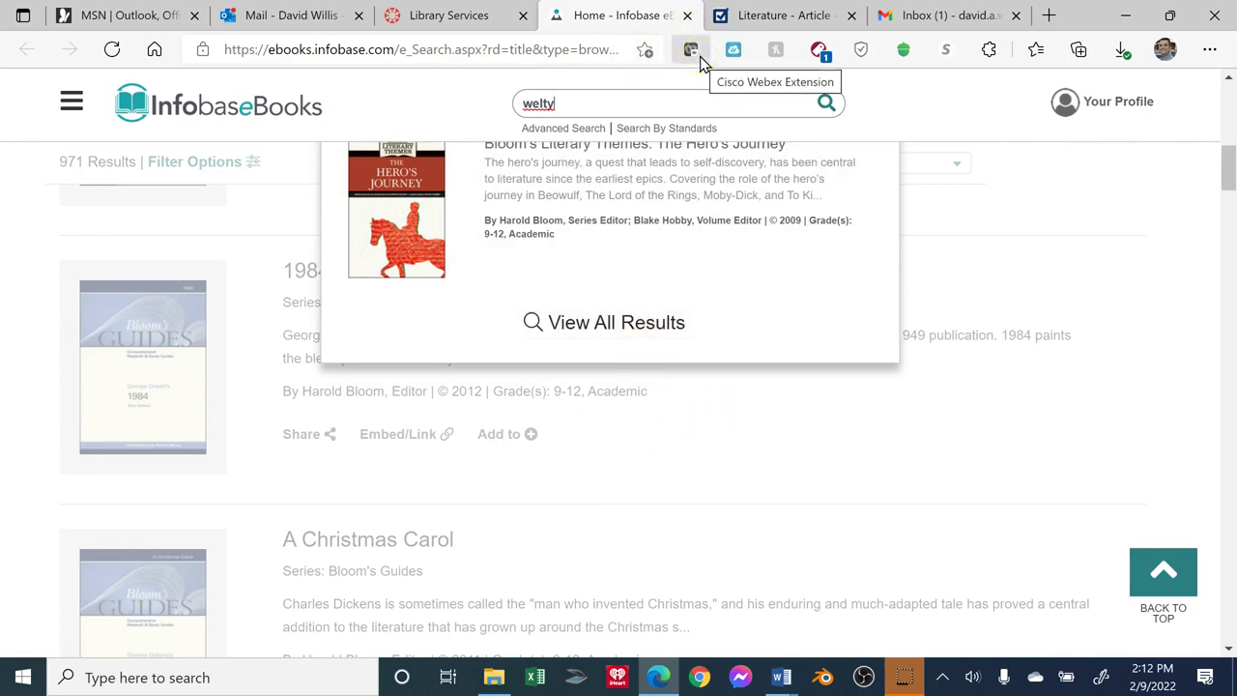
# - Close the Infobase eBooks and Bloom's article tabs, then highlight the A to Z culinary database entries
pyautogui.click(688, 16)
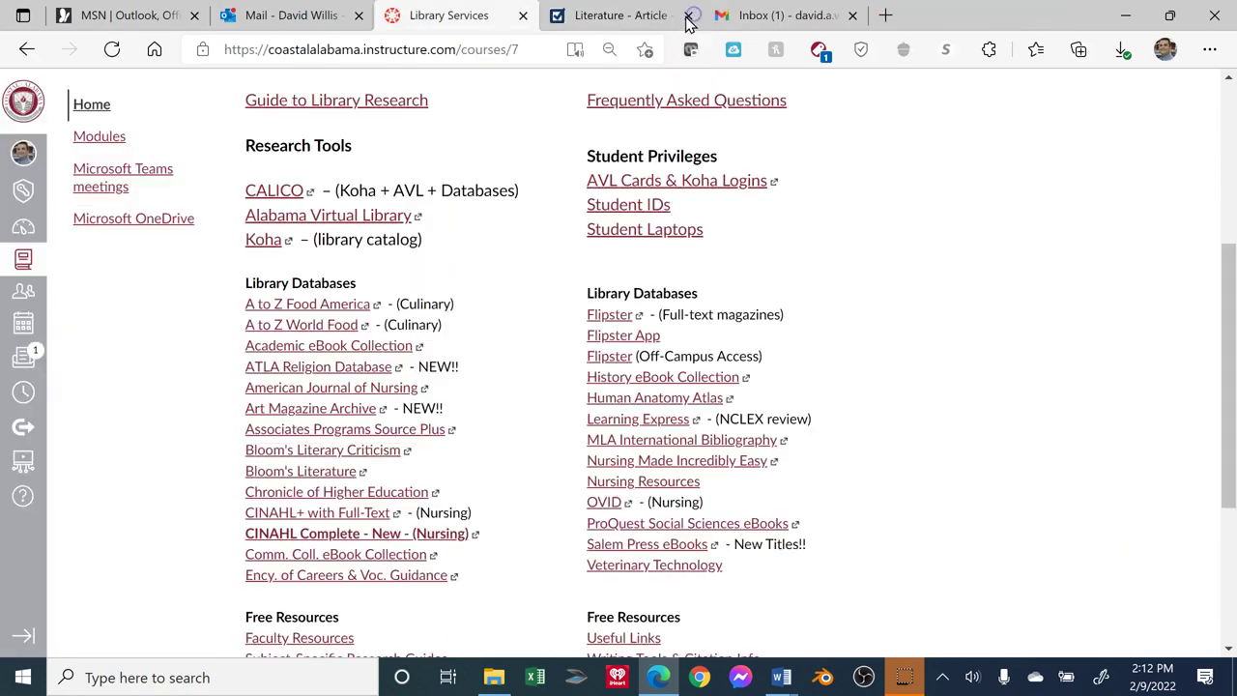
pyautogui.click(689, 16)
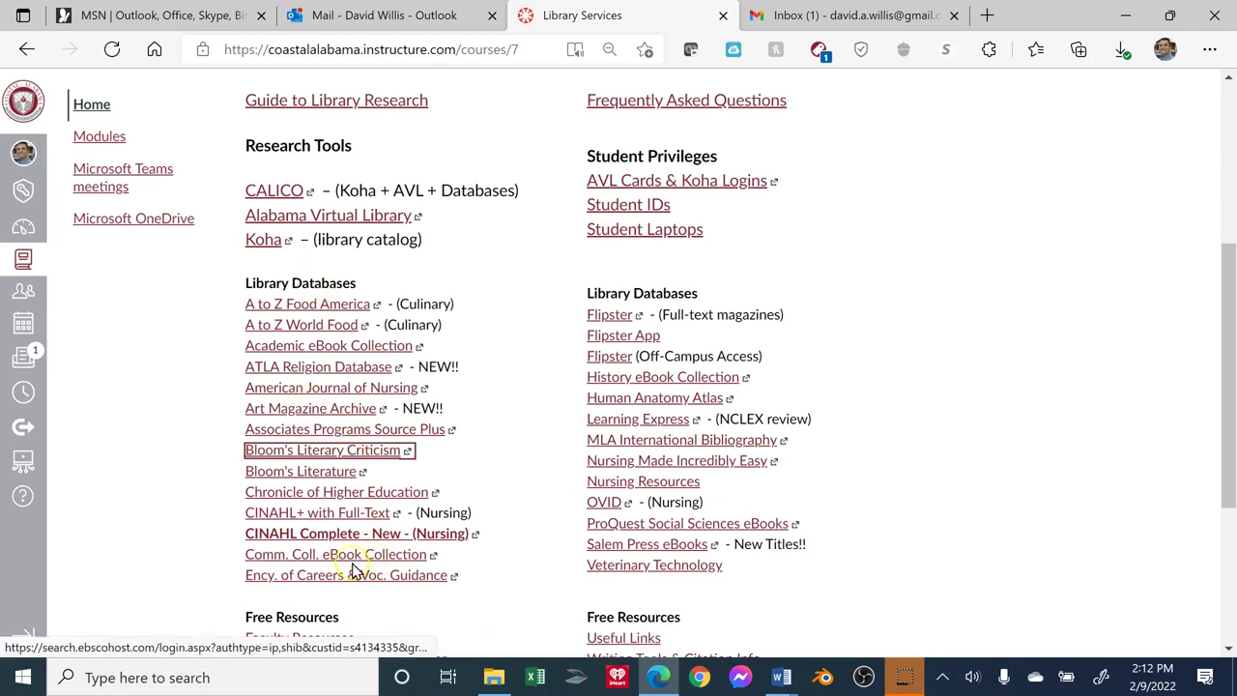
pyautogui.scroll(-2, 354, 561)
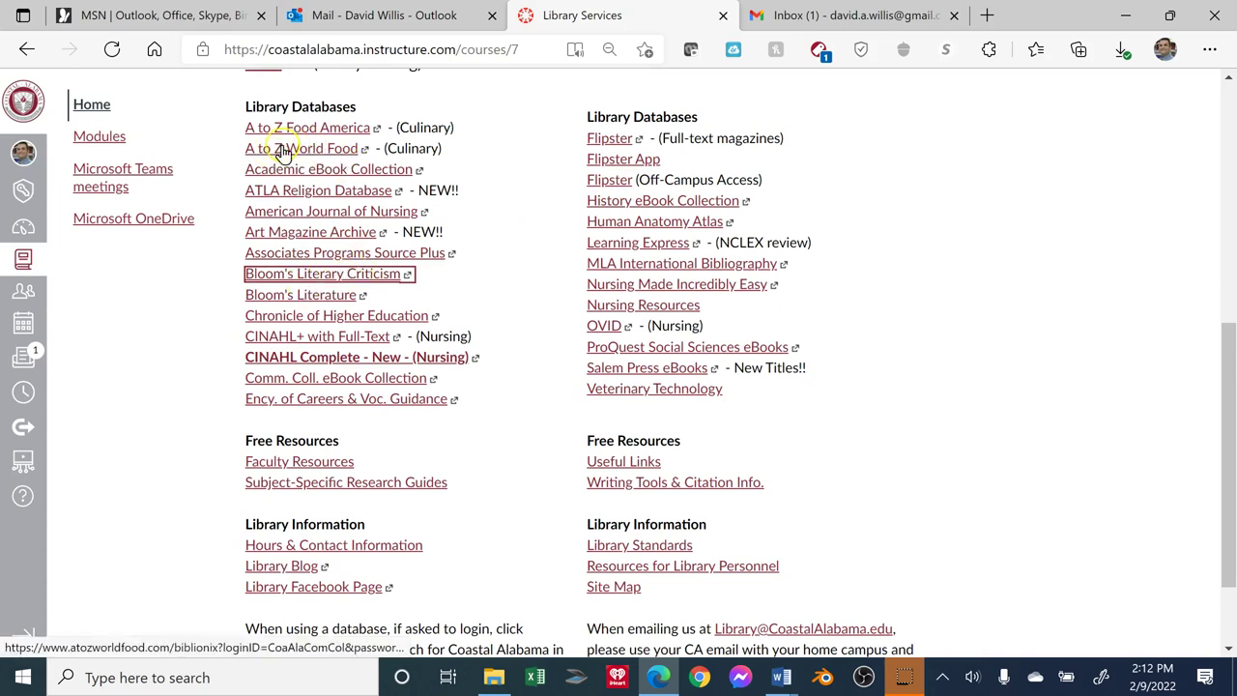
pyautogui.moveTo(462, 153); pyautogui.dragTo(249, 129)
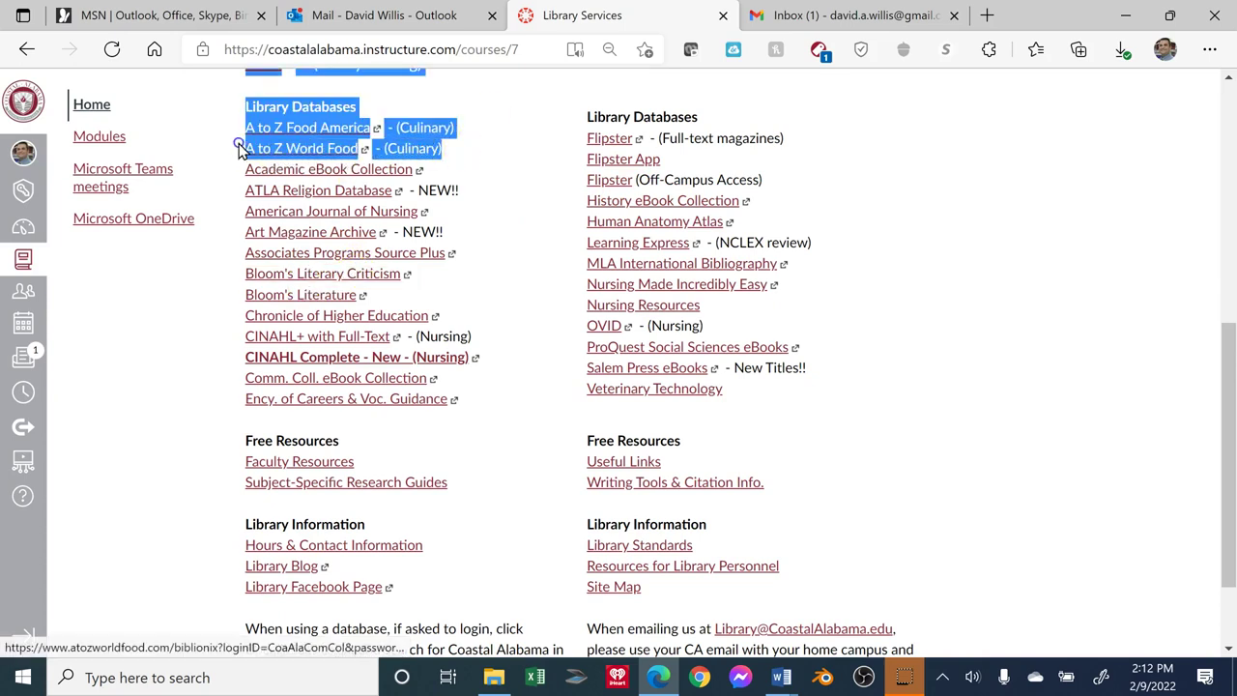